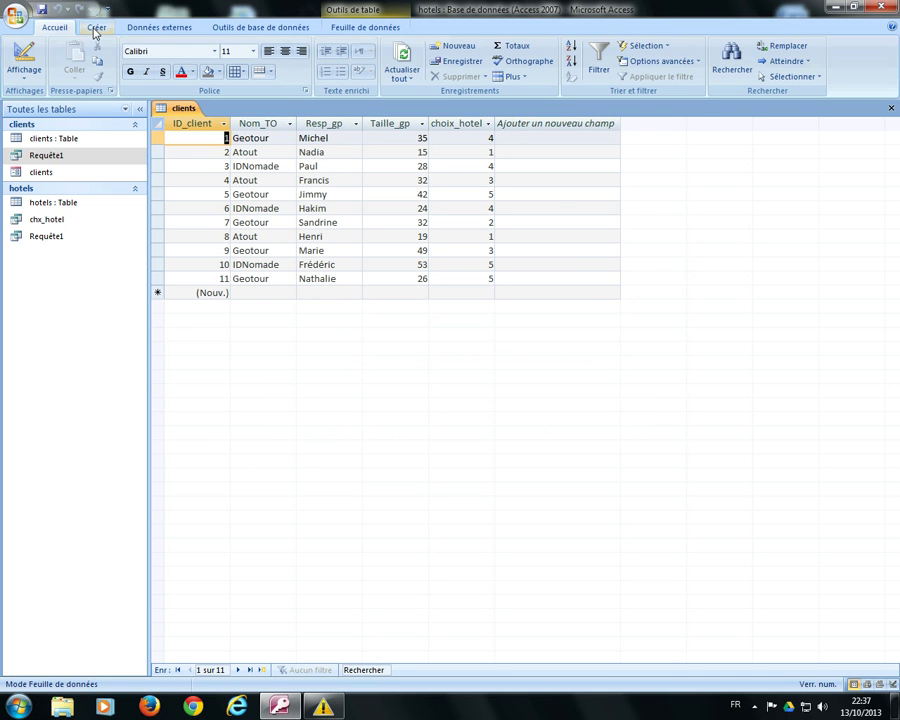
Create a blank form in design view, draw a combo box about 6 cm wide near its top, and show the control's data properties
click(94, 28)
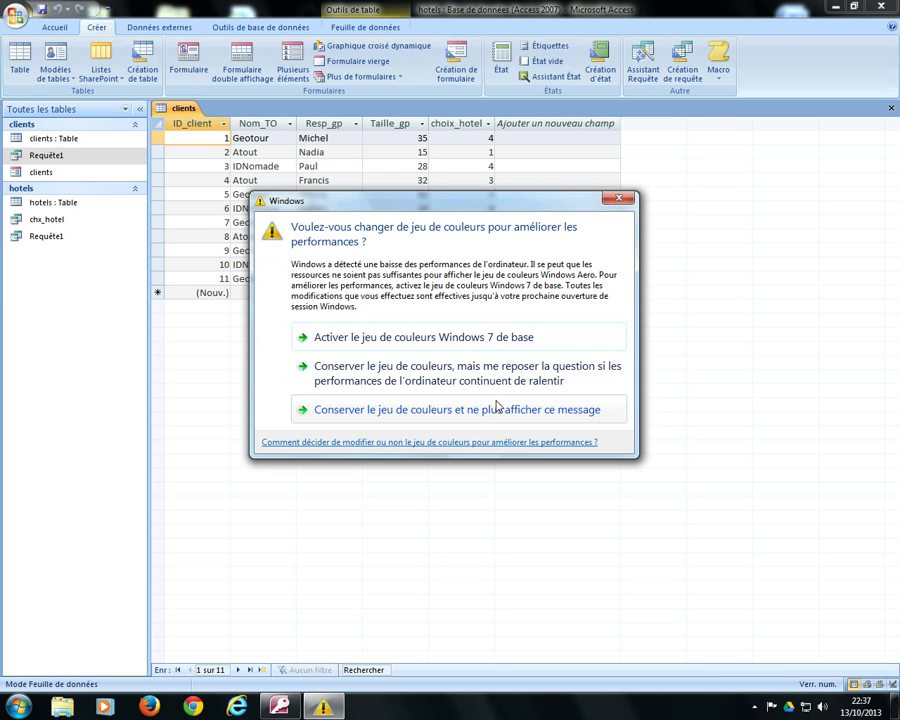
click(538, 409)
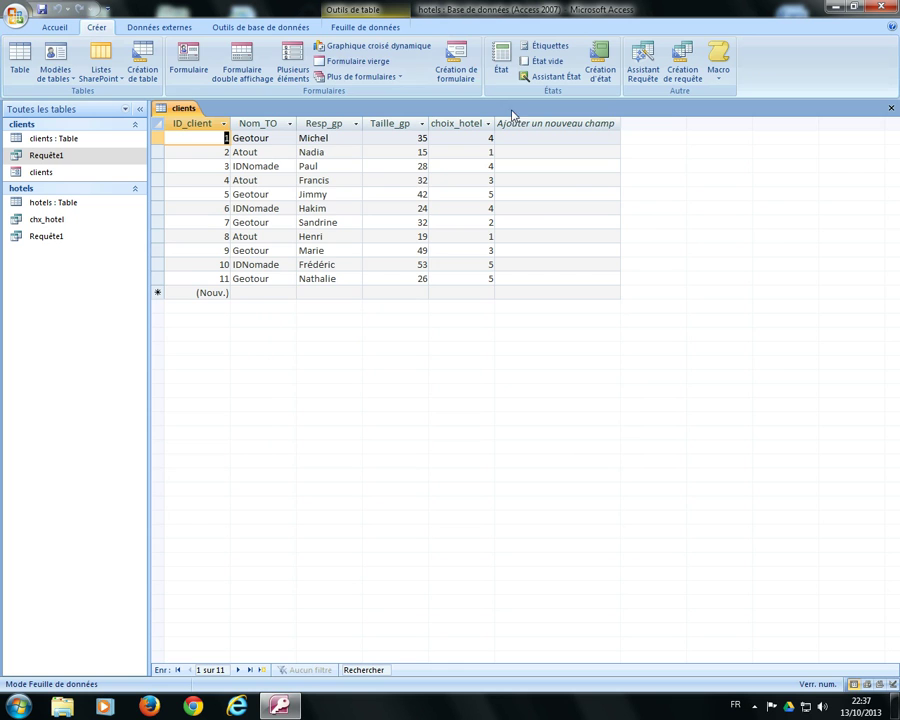
click(456, 62)
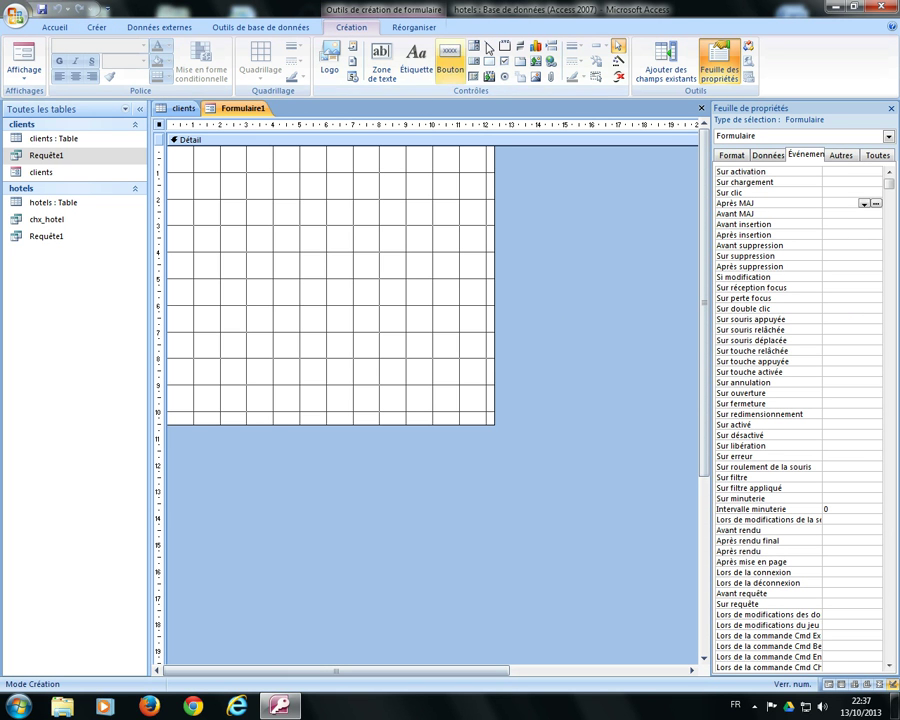
click(474, 46)
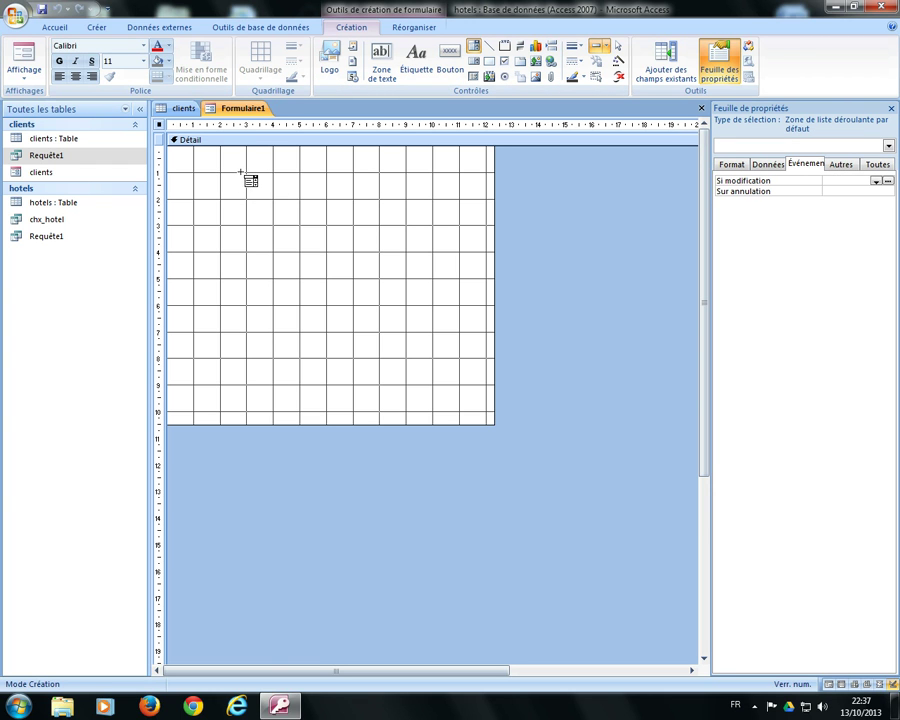
drag(250, 177, 406, 193)
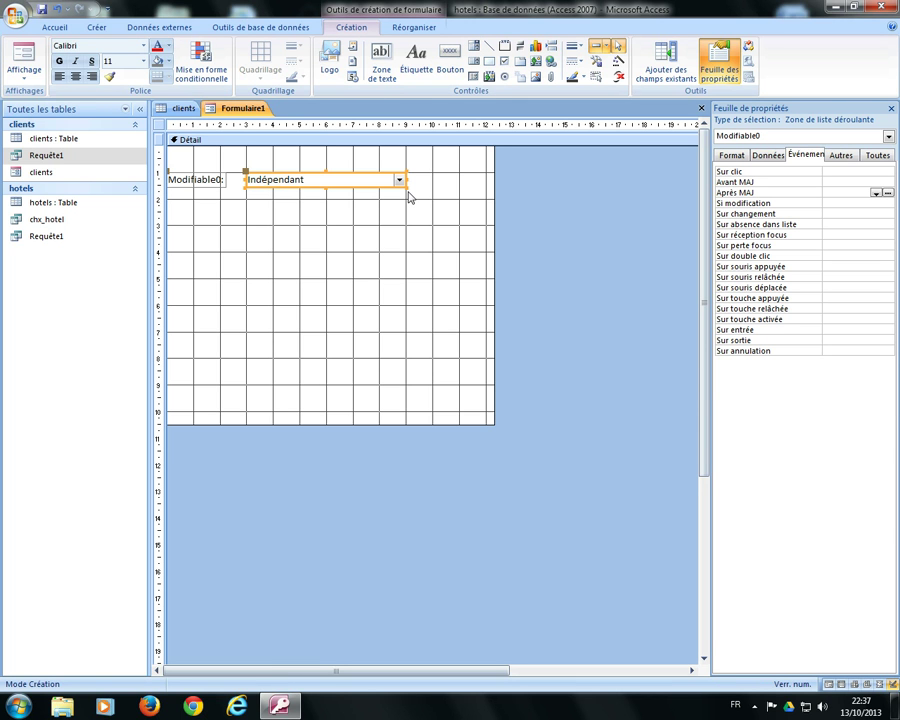
click(766, 156)
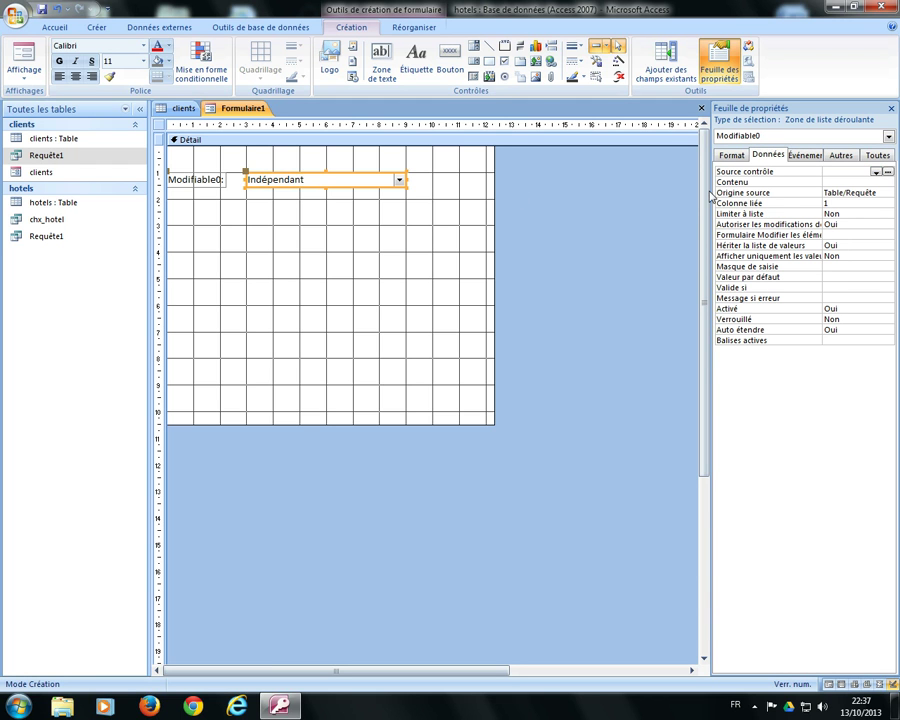
click(887, 172)
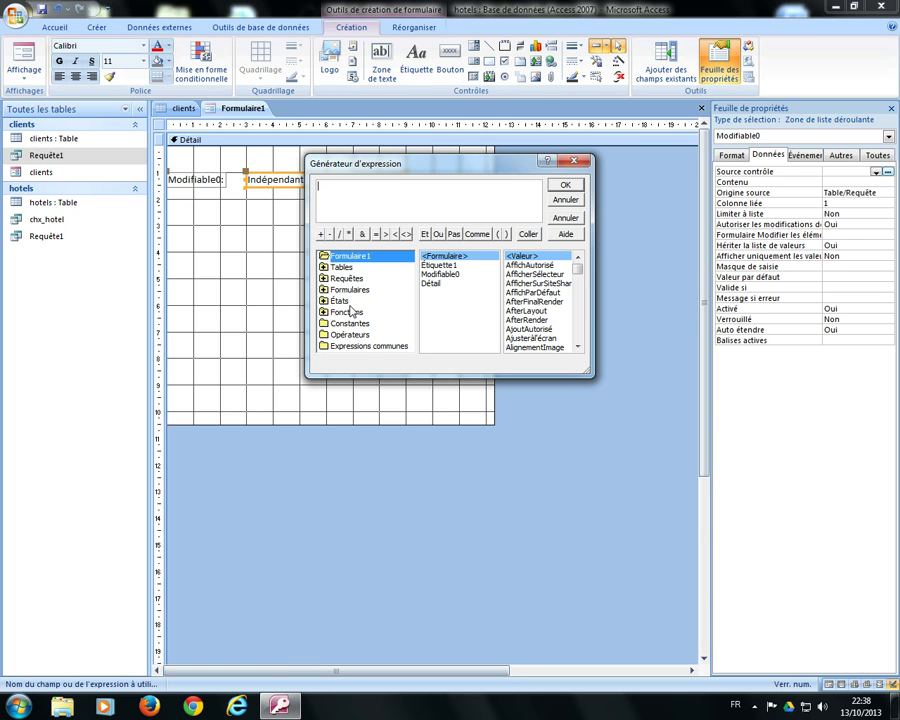
double_click(335, 267)
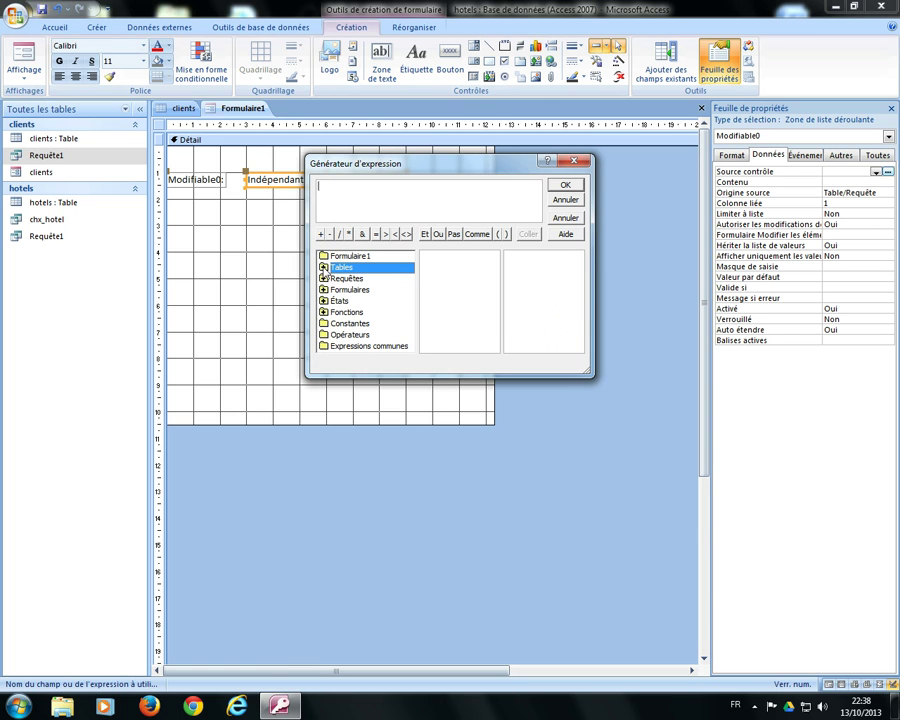
click(353, 278)
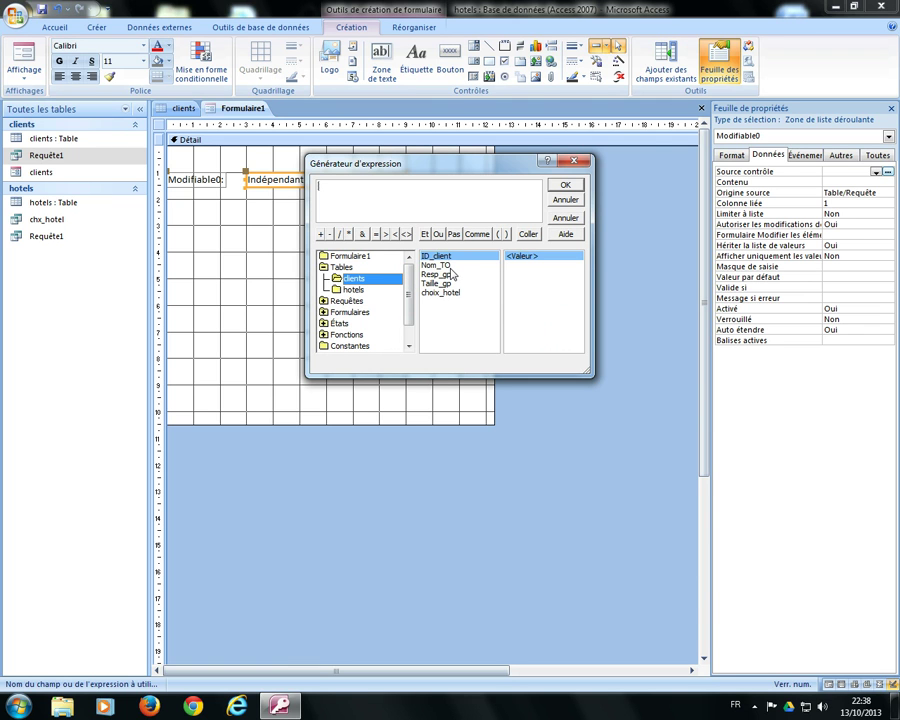
click(566, 202)
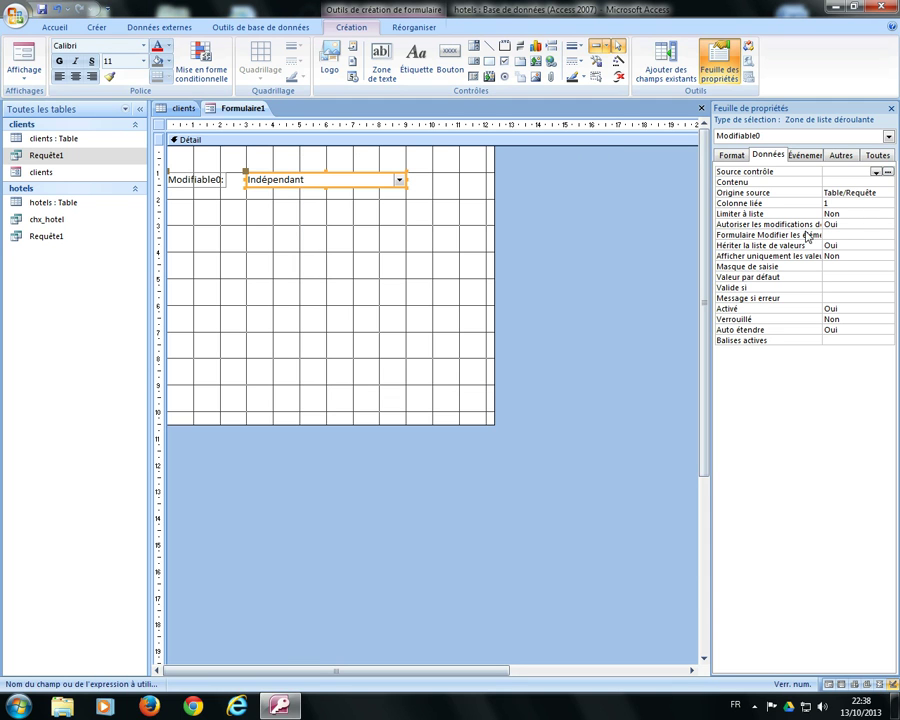
Start building a query for the combo box's row source (Contenu) and add the Nom_TO field from the clients table
click(846, 183)
click(884, 182)
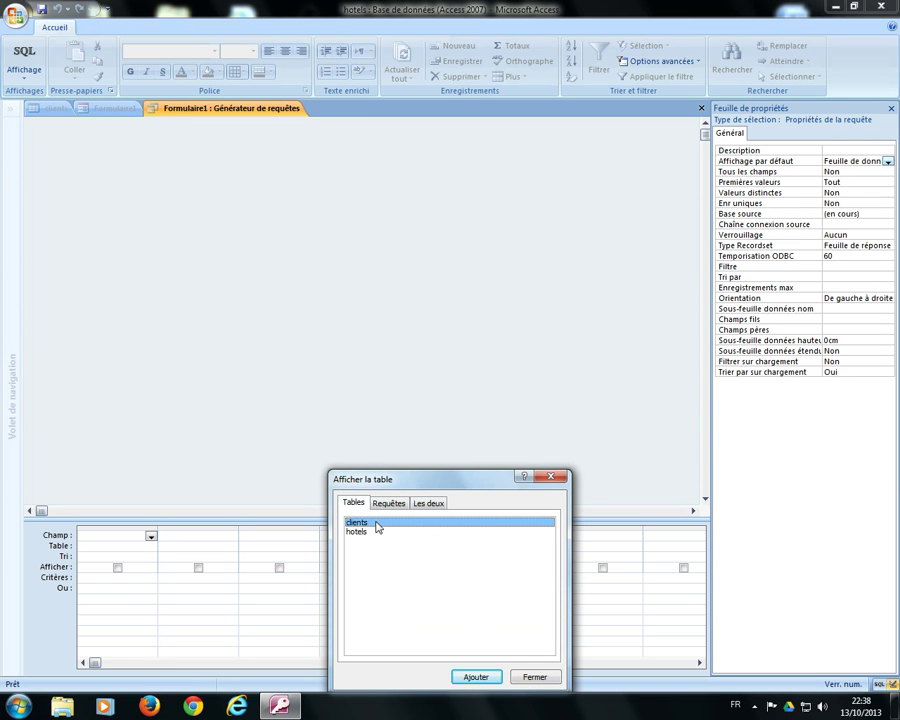
double_click(377, 528)
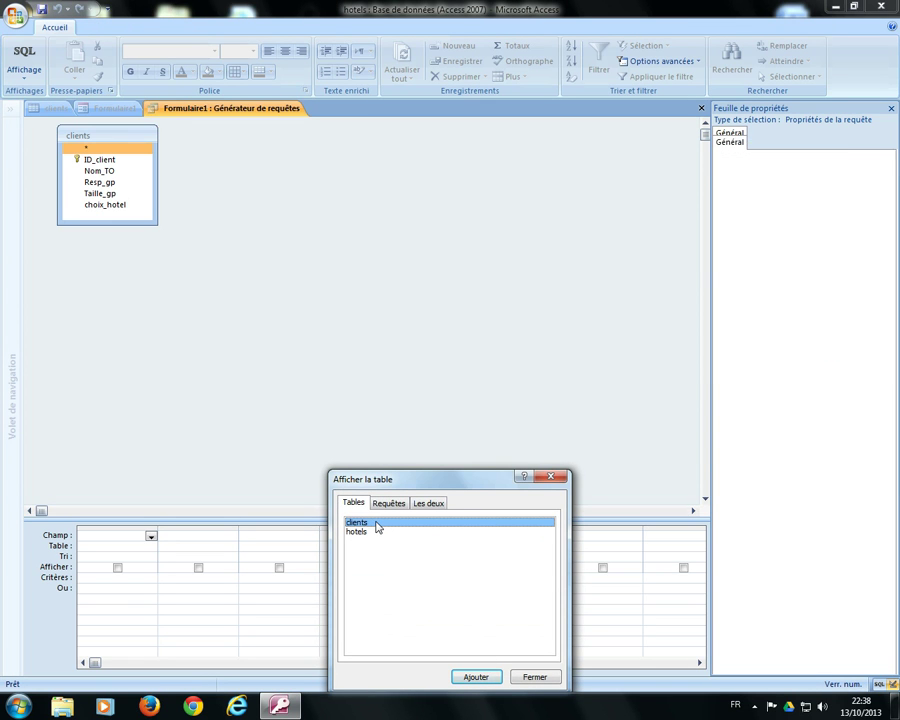
click(538, 677)
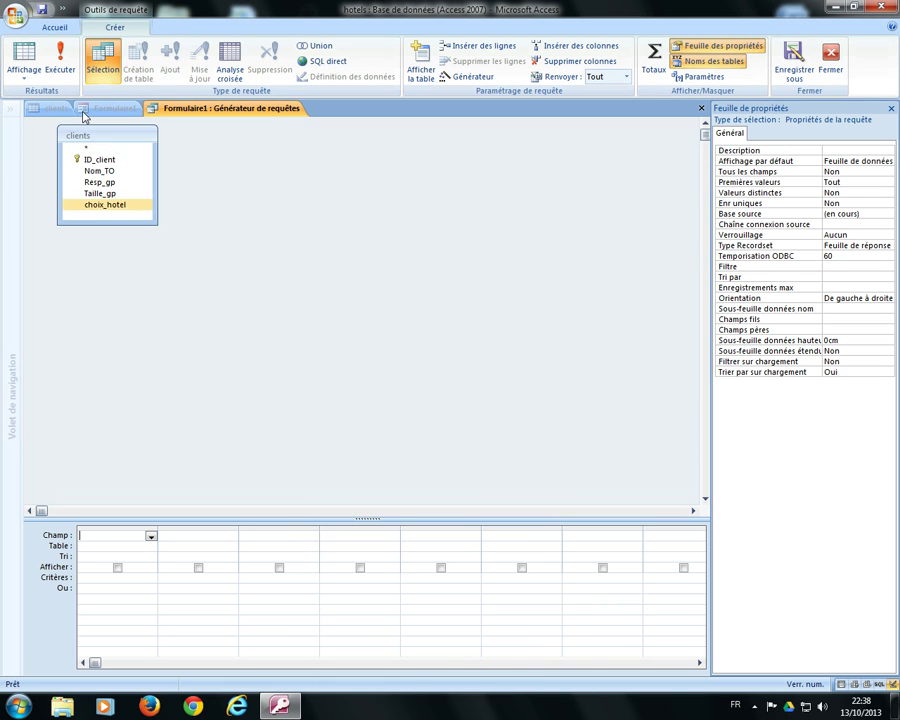
double_click(117, 174)
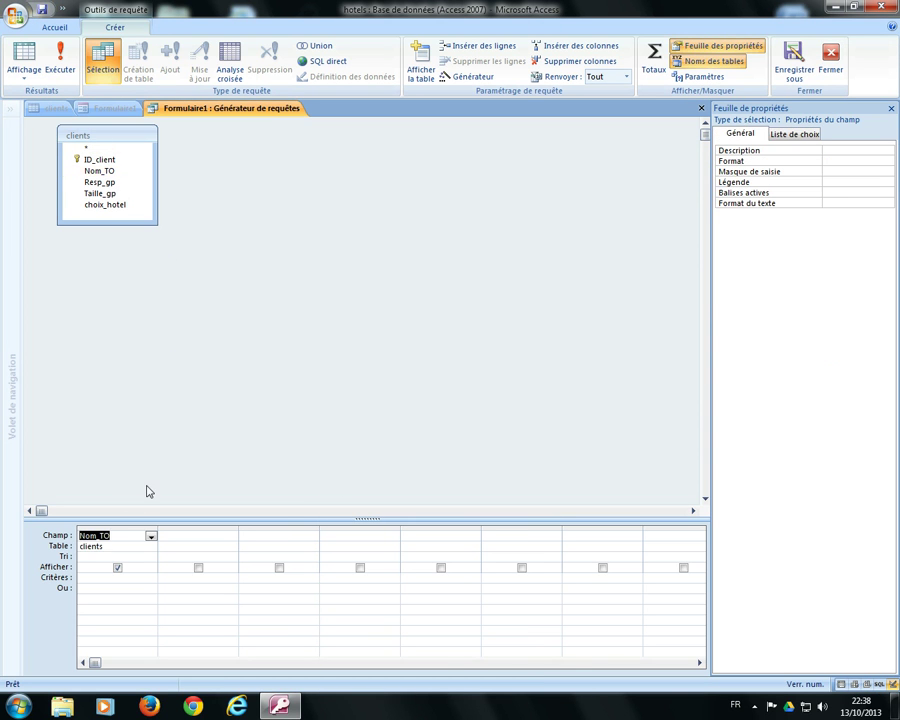
Group the query by Nom_TO using totals, run it to check the list, and save it as the combo box's row source
click(62, 68)
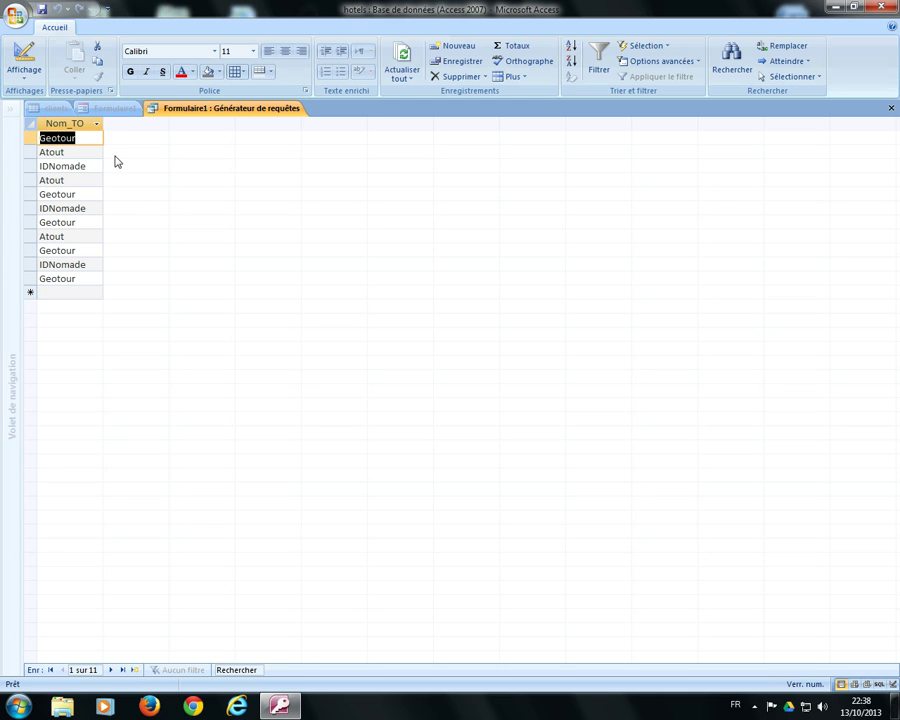
click(24, 50)
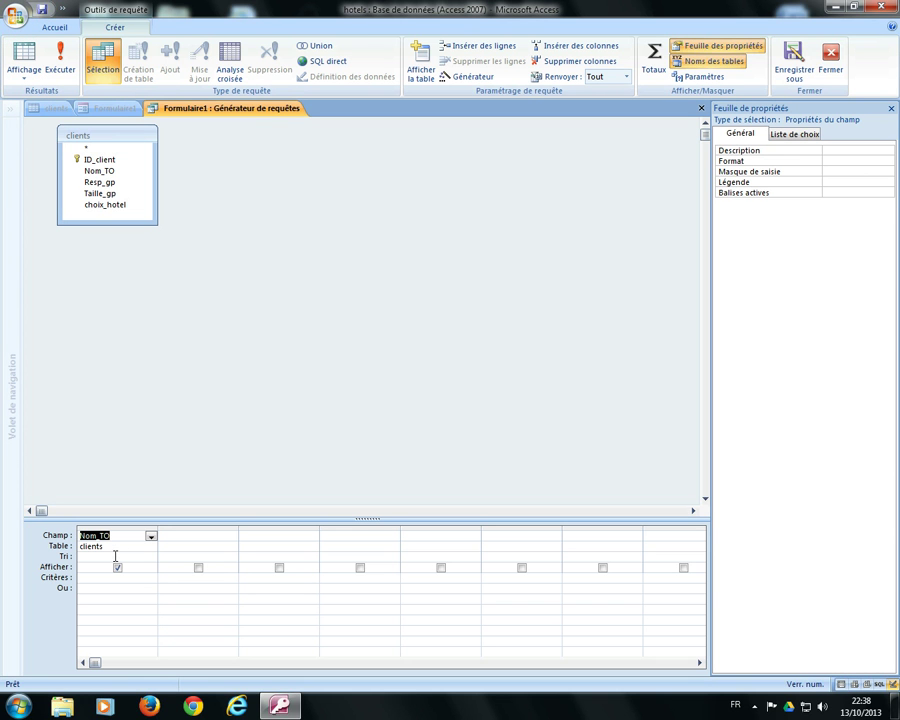
click(646, 76)
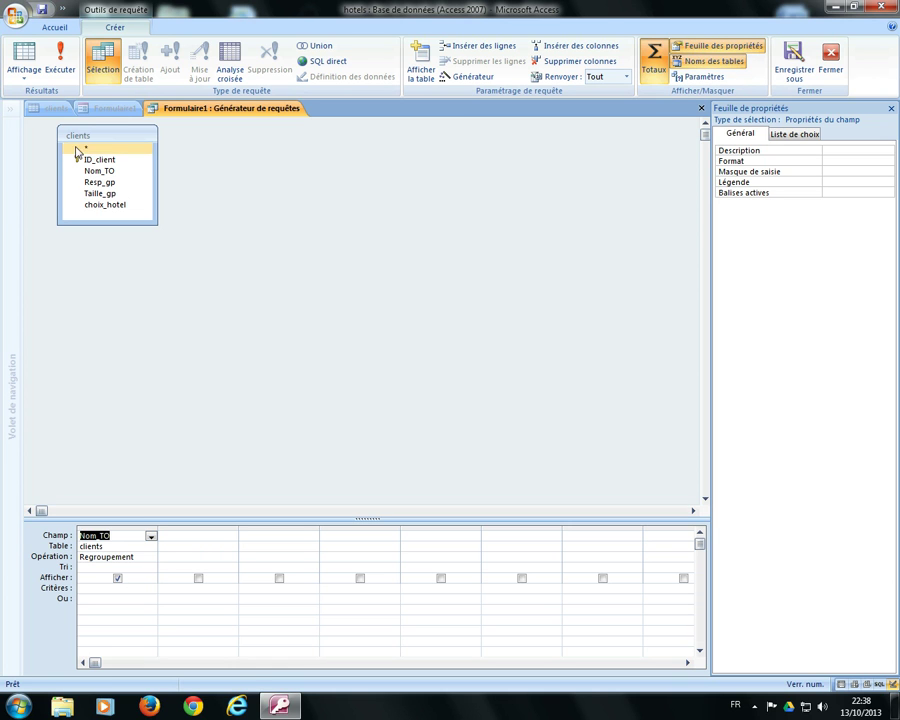
click(60, 60)
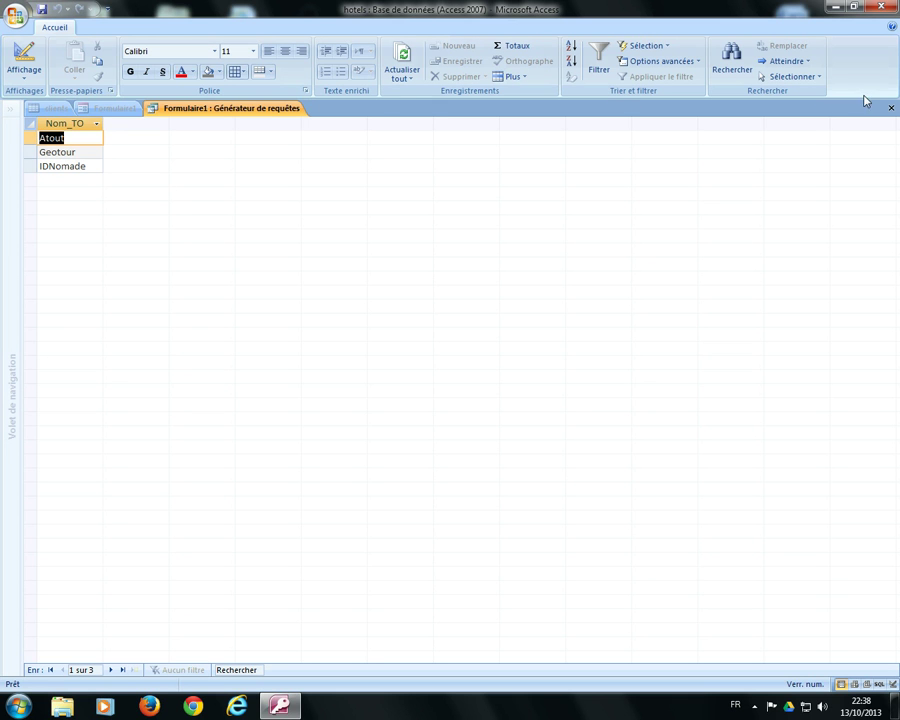
click(891, 107)
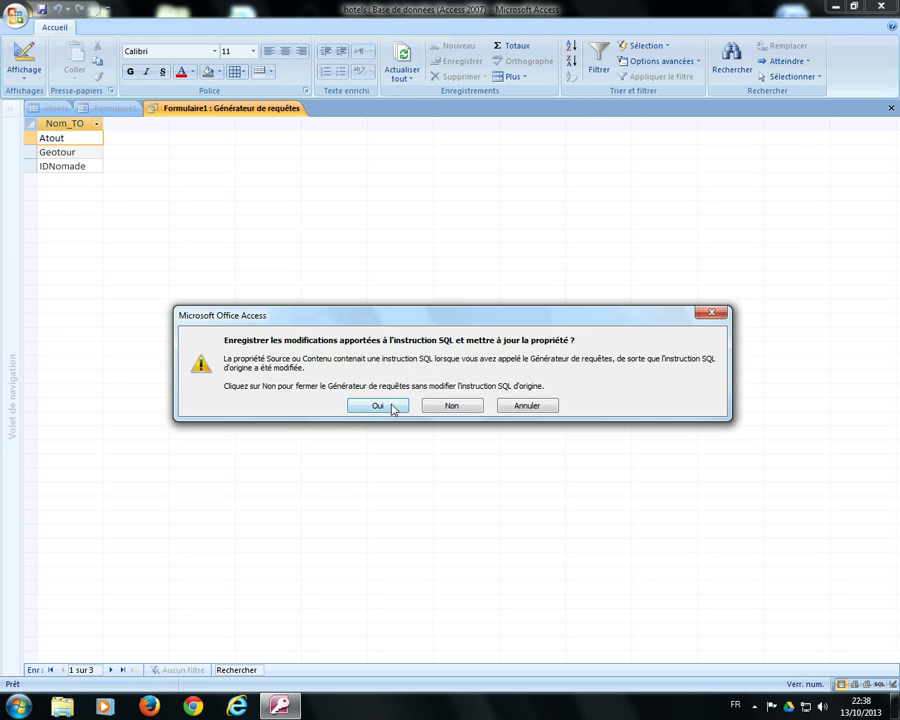
click(393, 406)
Test the combo box in form view by choosing Atout from its list
click(26, 53)
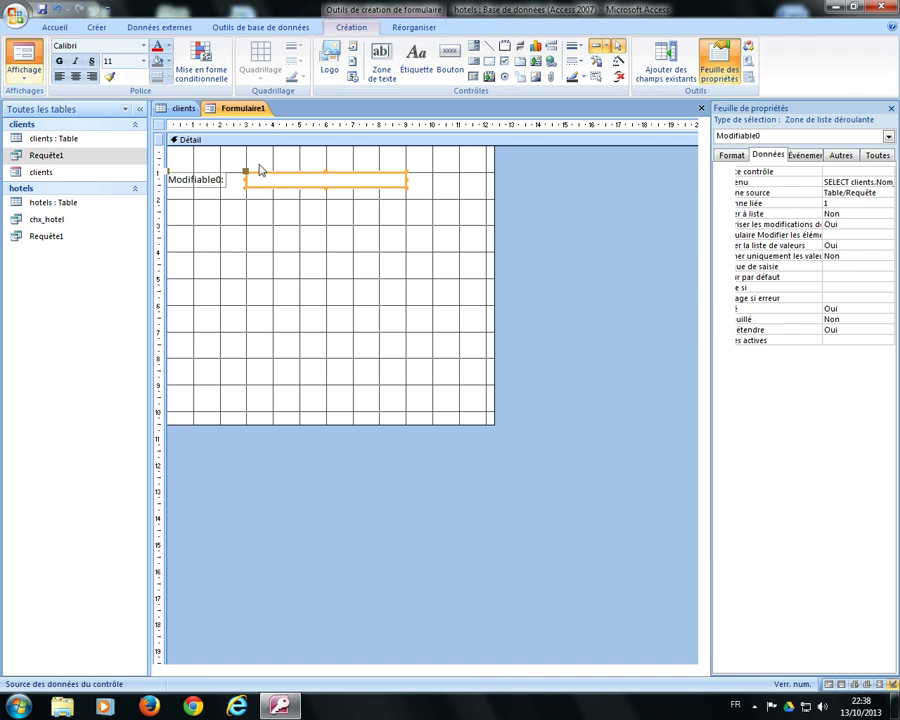
click(397, 151)
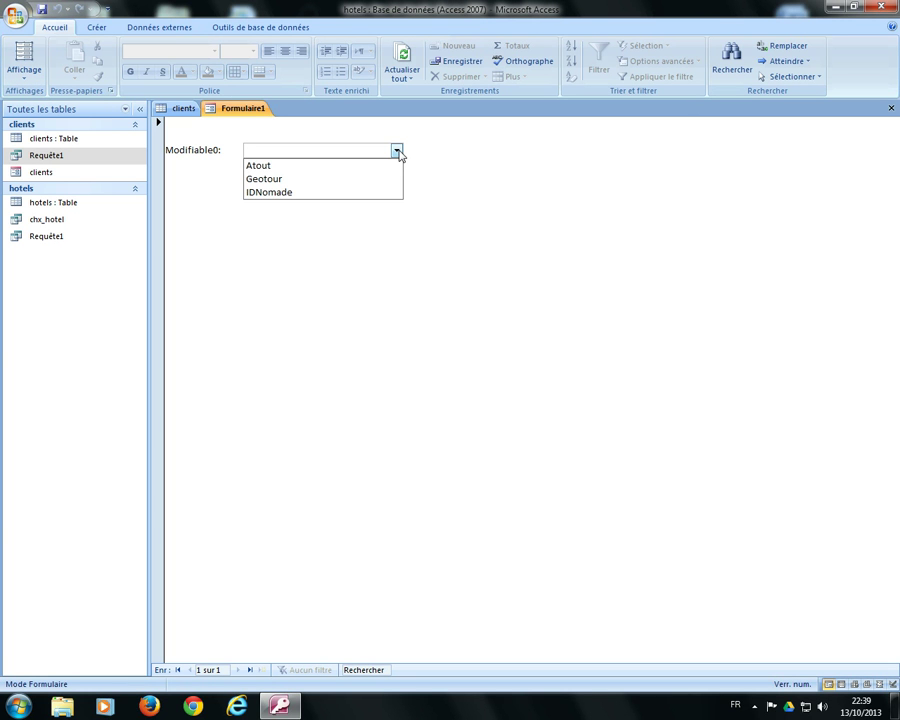
click(415, 196)
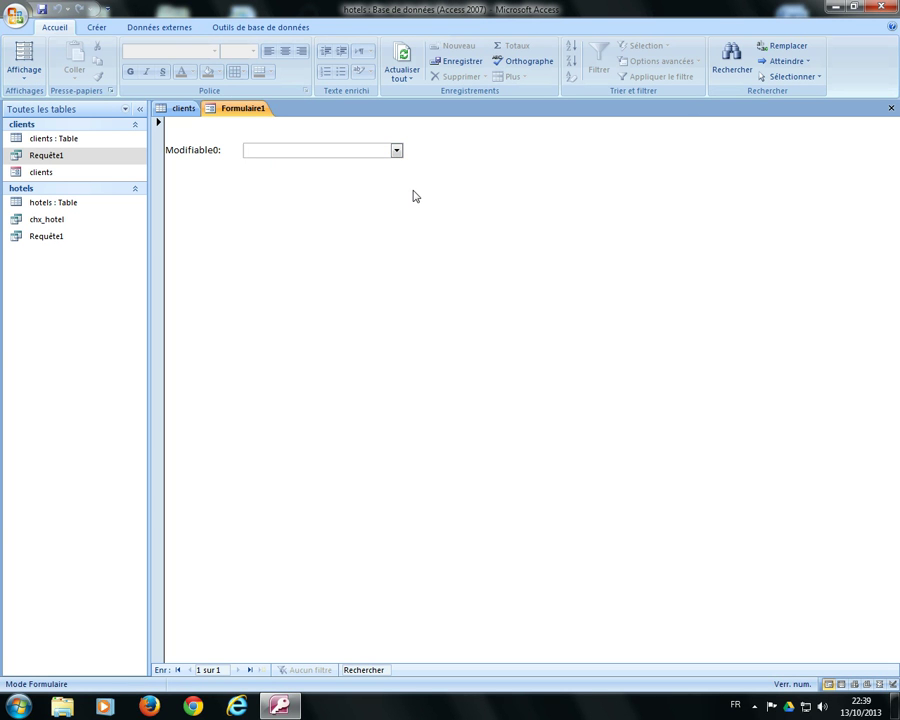
click(396, 151)
click(364, 164)
click(183, 110)
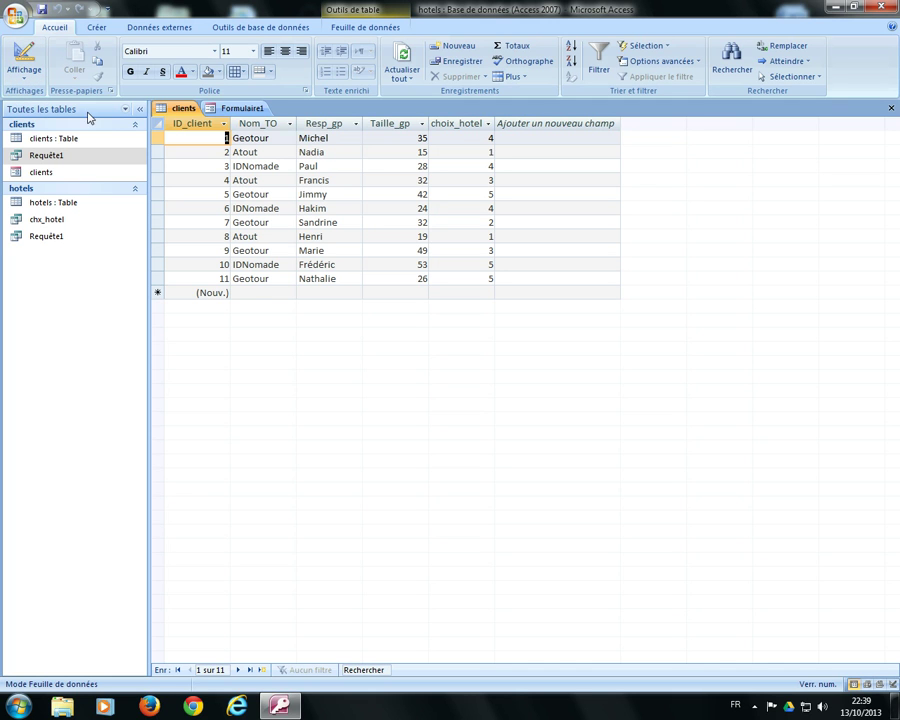
click(24, 58)
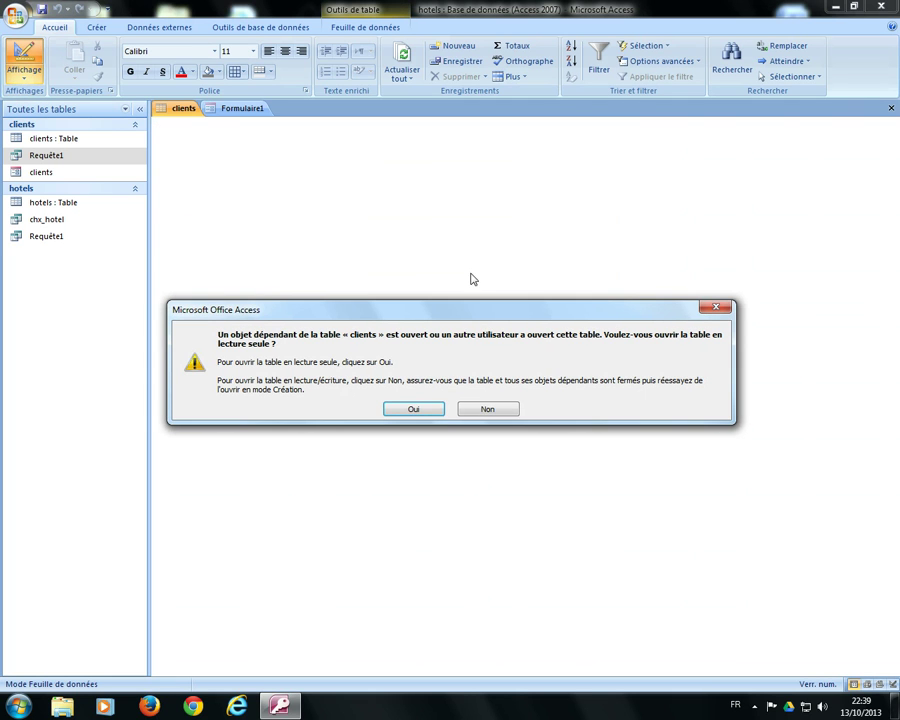
click(490, 411)
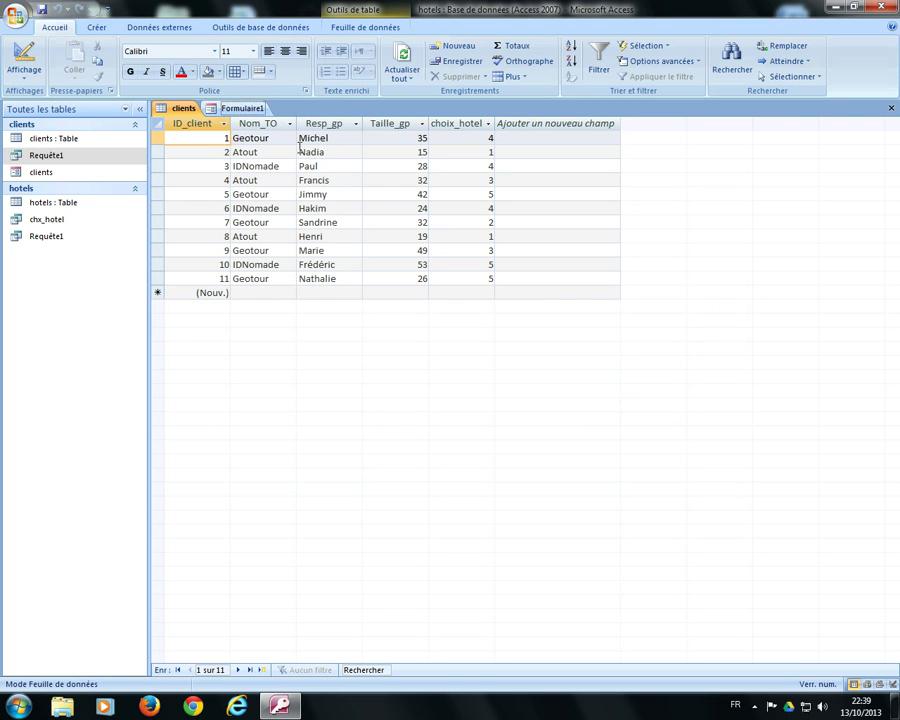
click(245, 108)
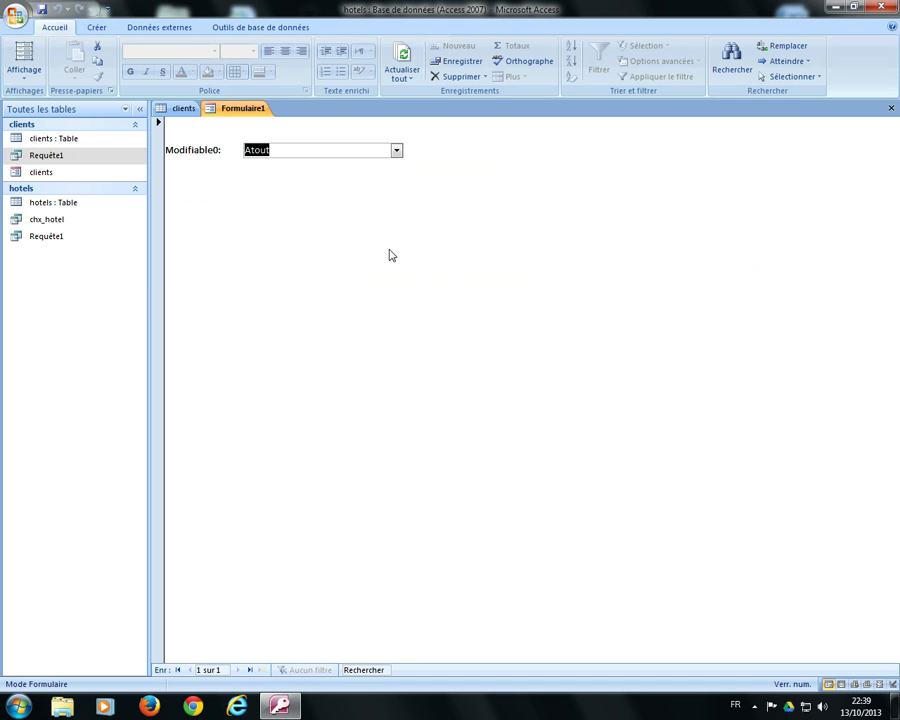
Return the form to design view and draw a second combo box about 6 cm wide directly below the first
click(24, 70)
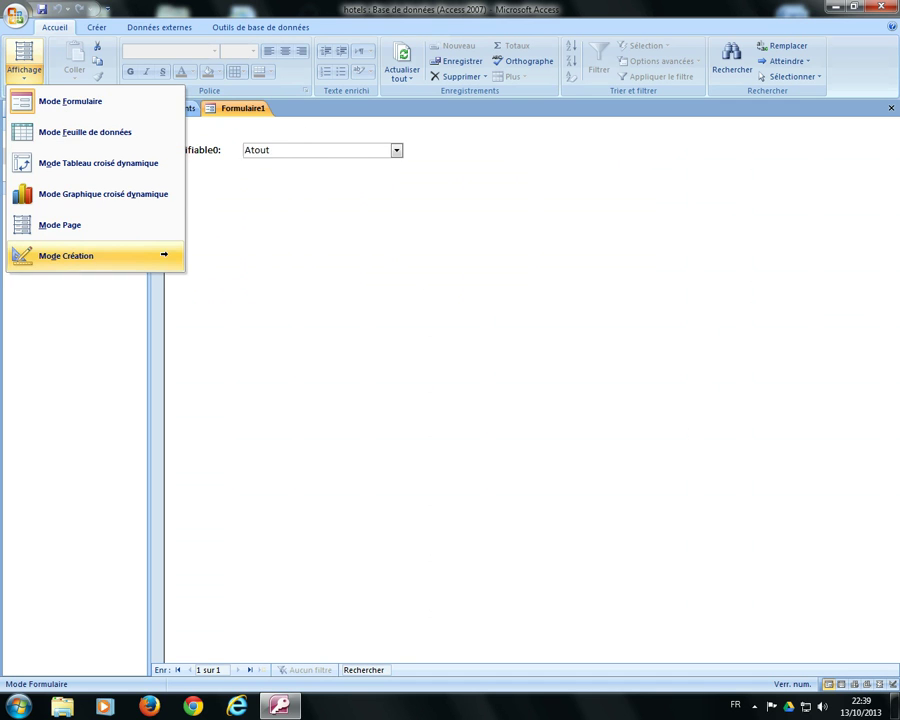
click(66, 255)
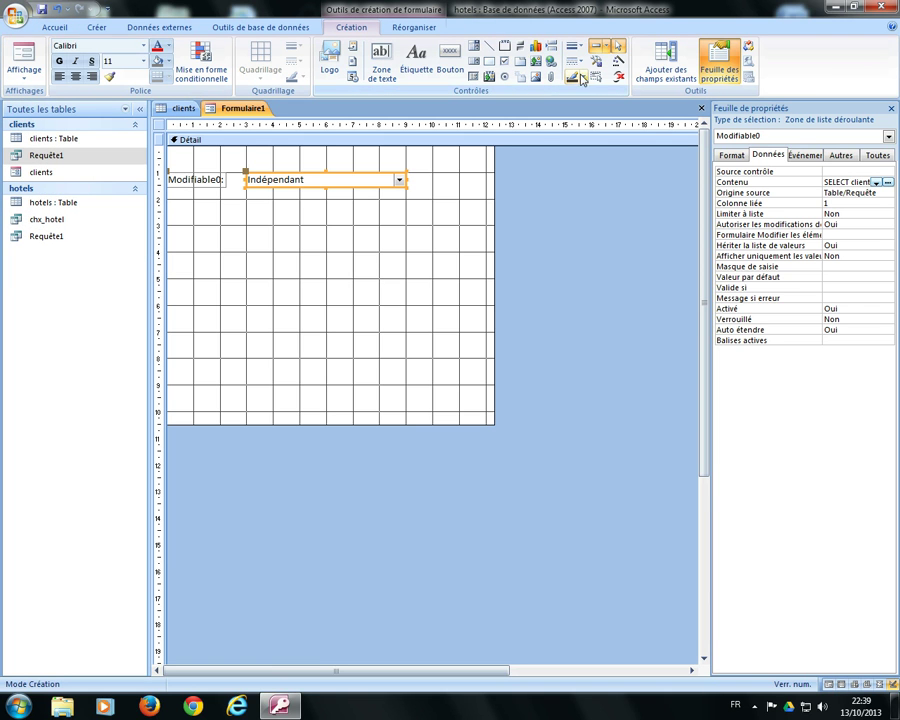
click(474, 46)
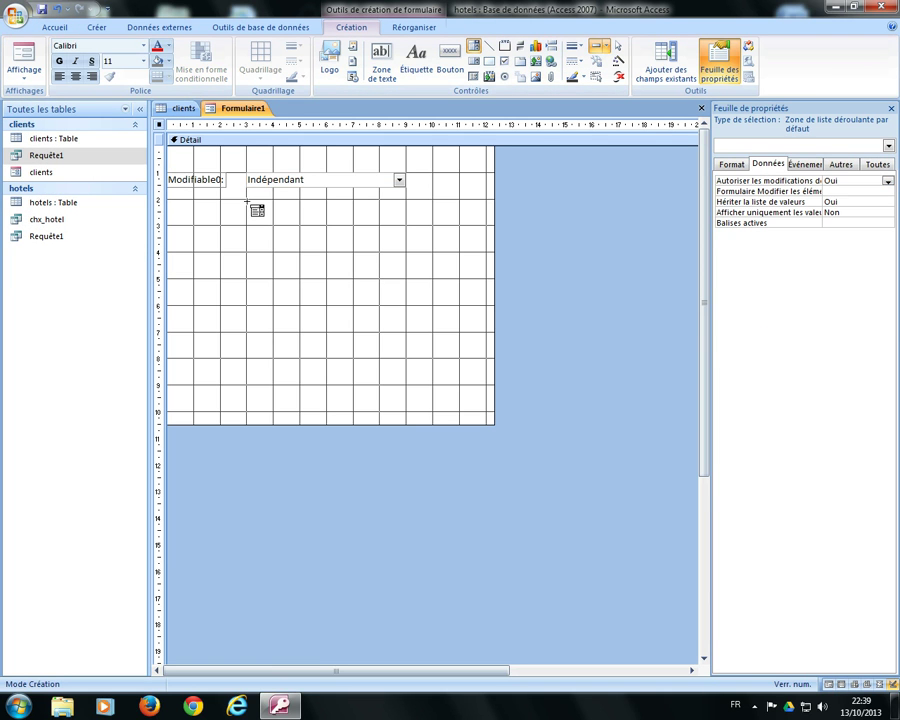
drag(247, 201, 422, 226)
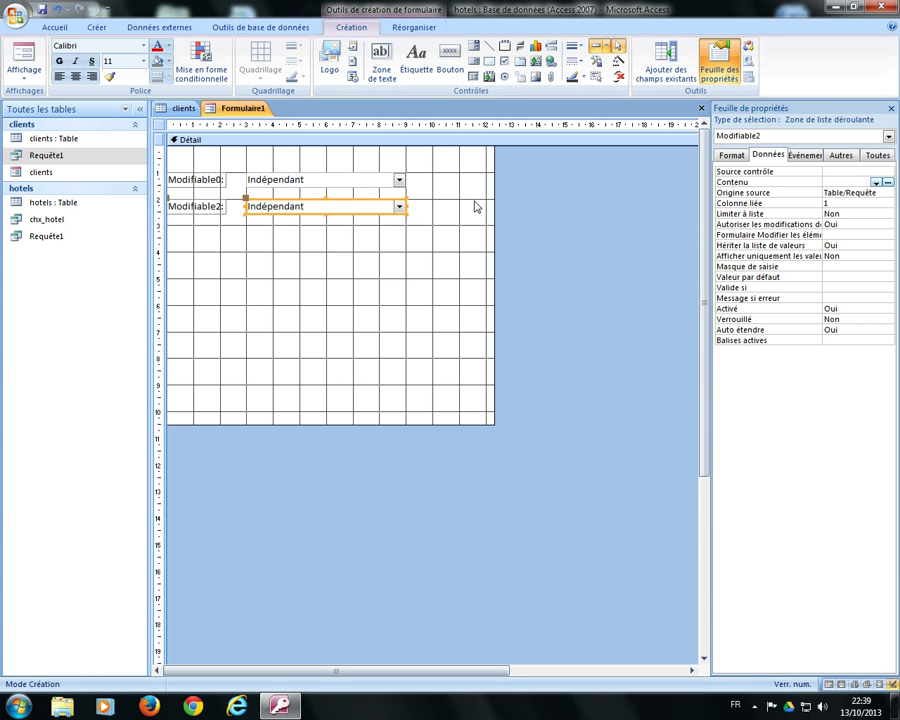
Build a row source query for the second combo box with Nom_TO and Resp_gp from the clients table, grouped using totals
click(888, 184)
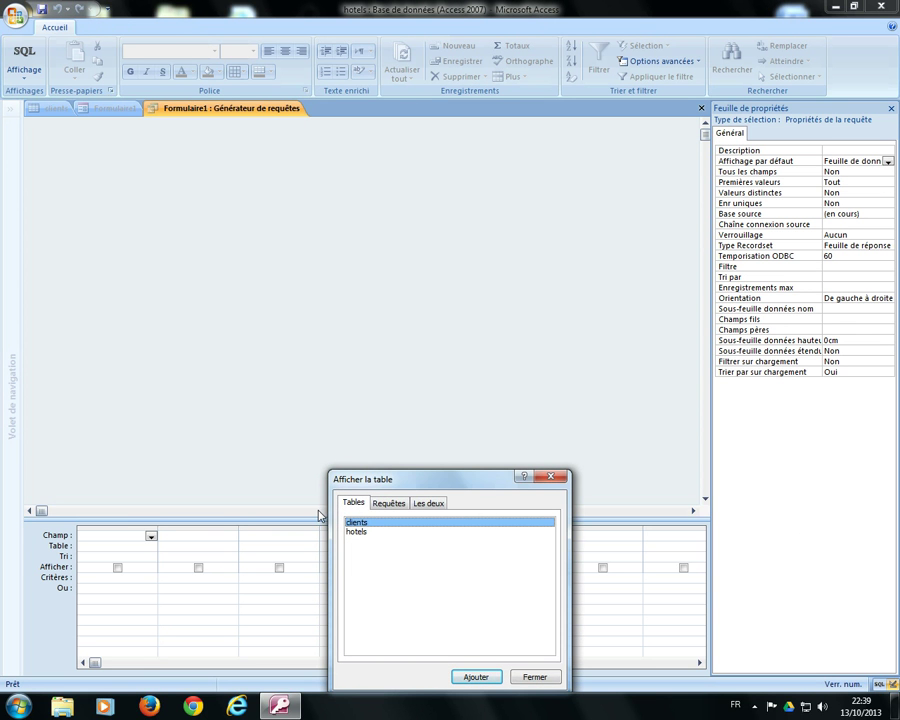
double_click(371, 523)
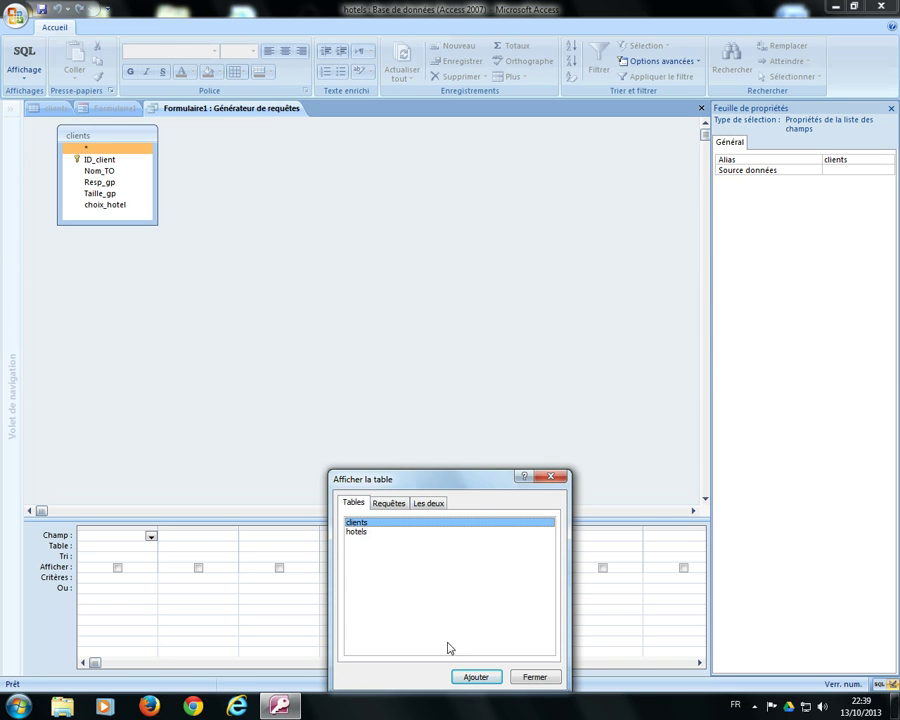
click(536, 678)
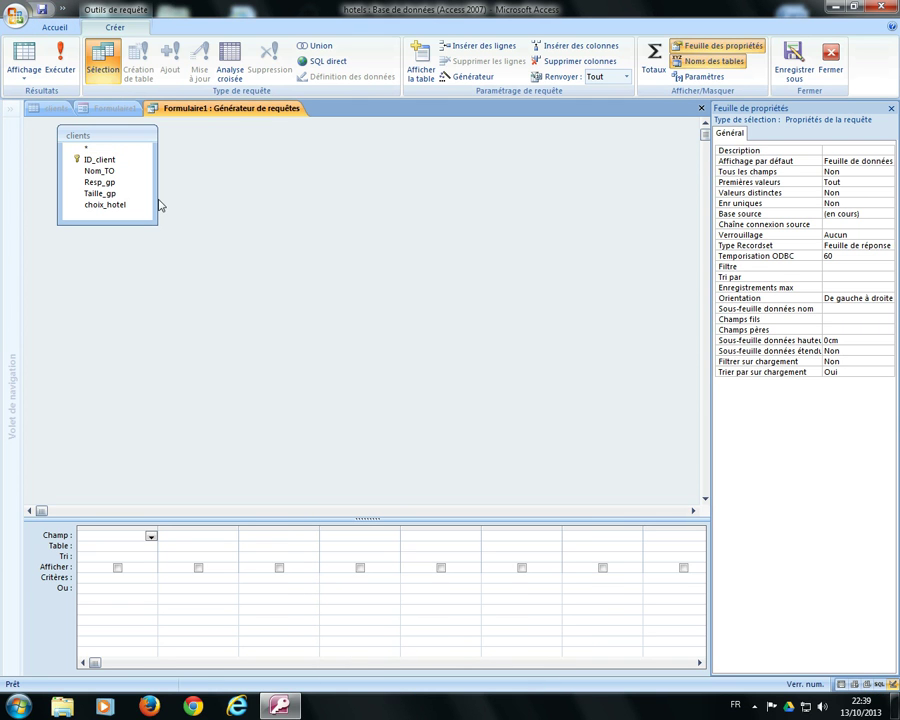
double_click(100, 171)
double_click(117, 186)
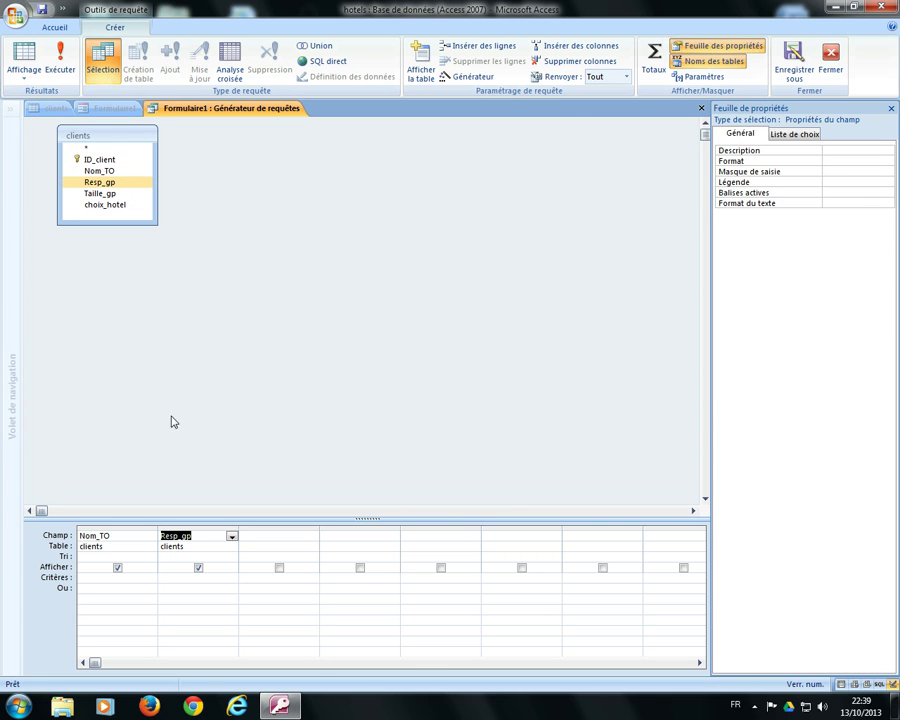
click(654, 62)
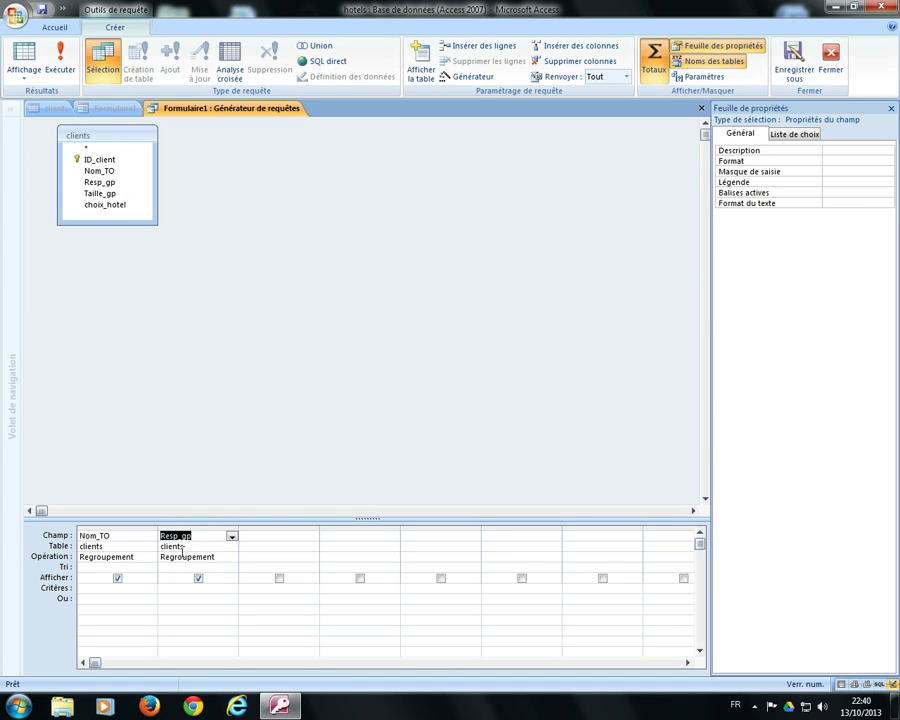
click(130, 556)
click(151, 557)
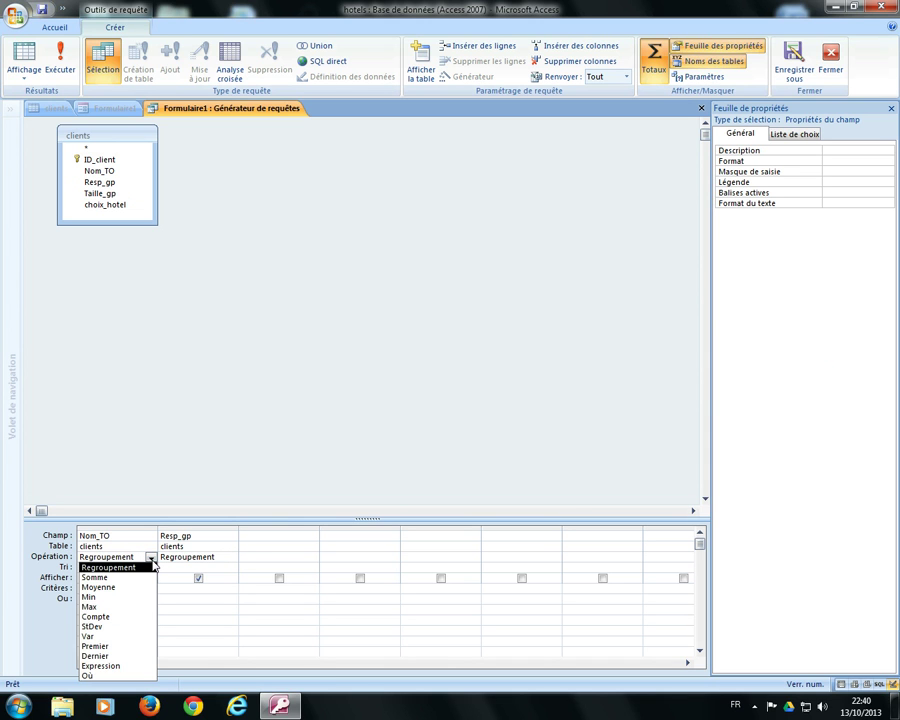
click(118, 676)
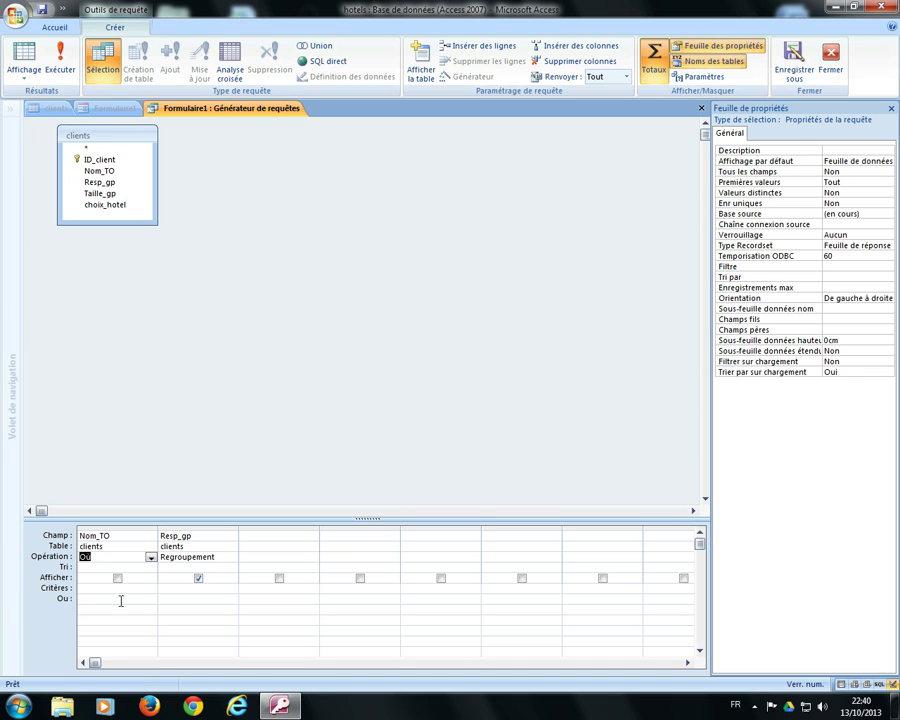
click(163, 587)
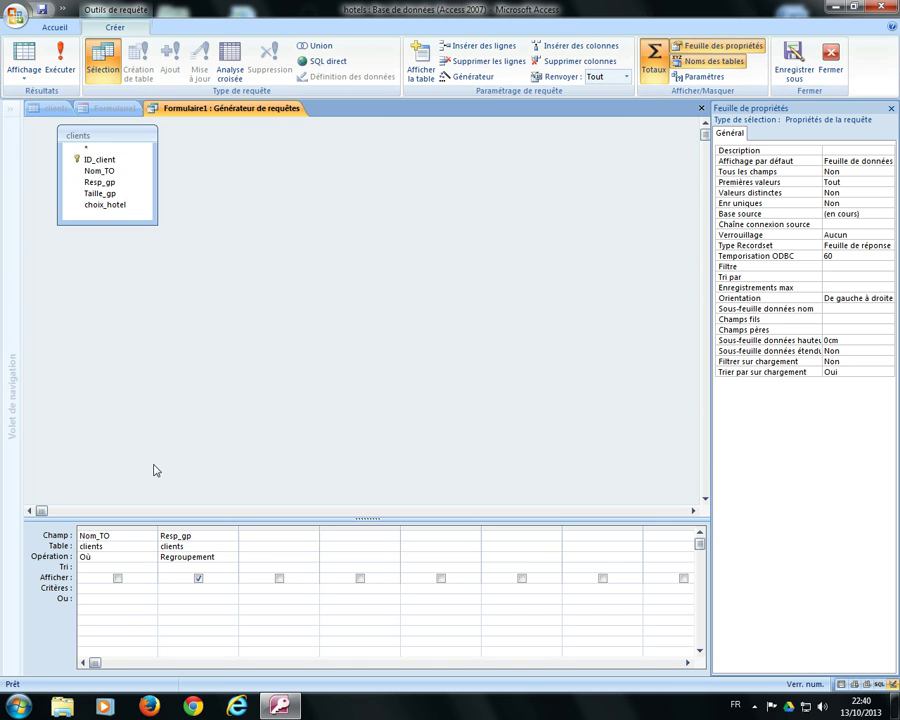
key(ctrl+w)
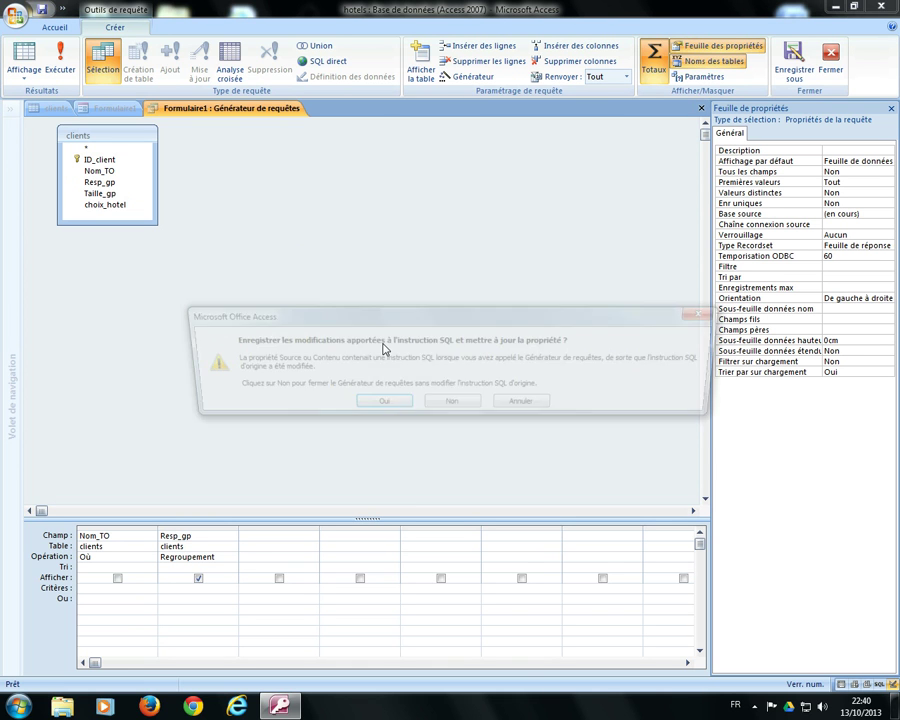
click(446, 401)
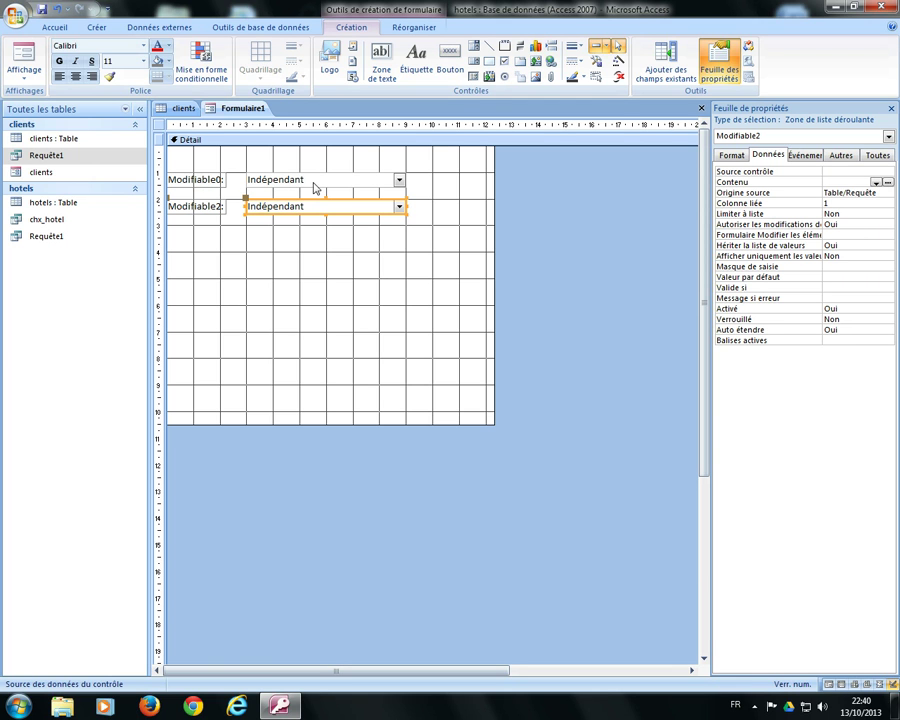
Recreate the second combo box's row source query from the clients table, adding Nom_TO and Resp_gp with totals grouping
click(877, 156)
scroll(890, 185, up, 15)
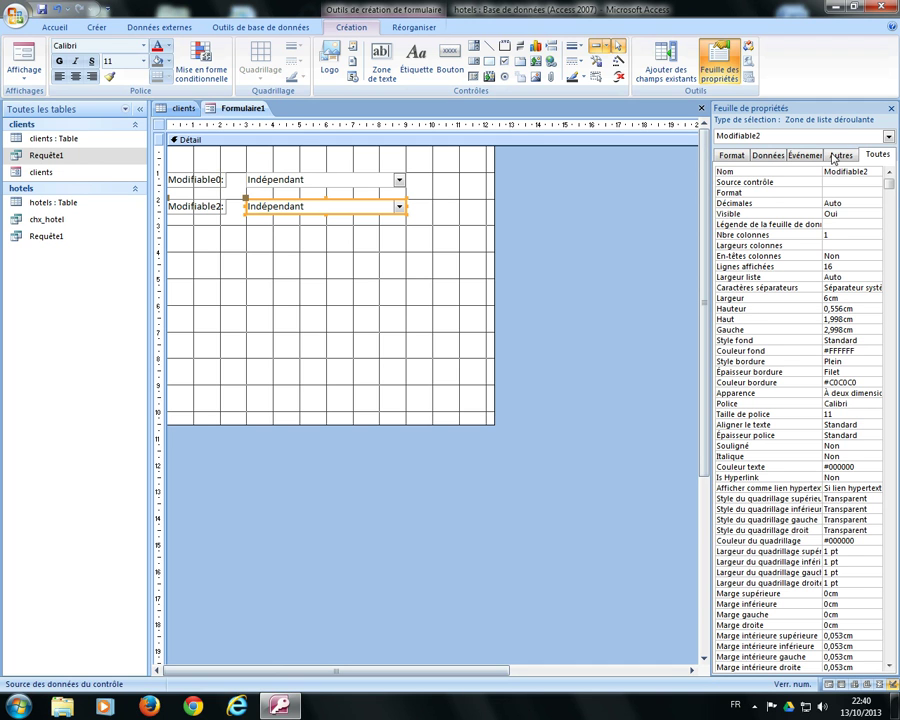
click(768, 156)
click(832, 181)
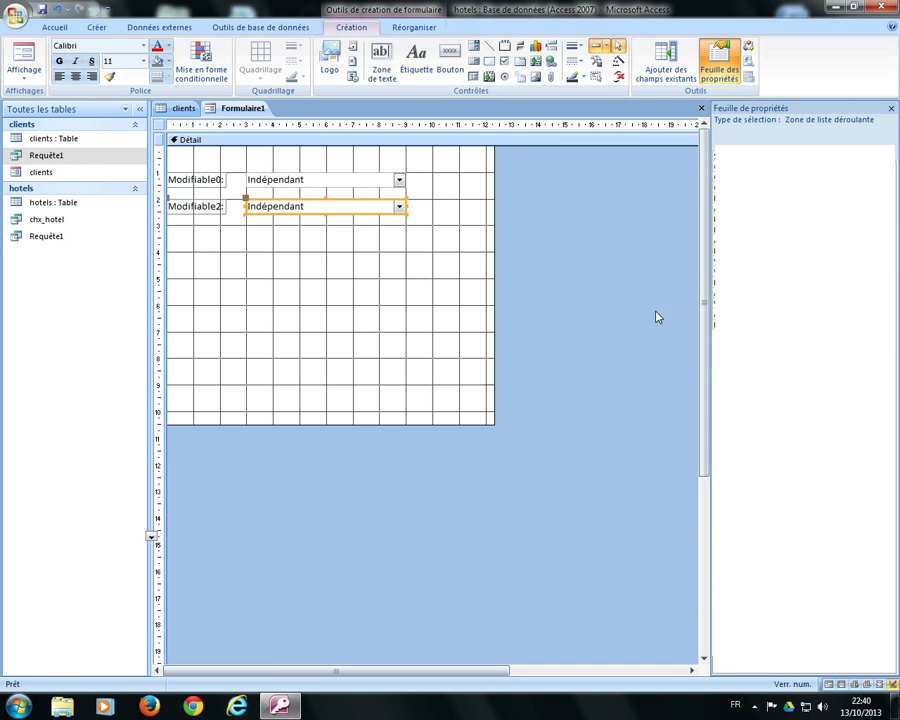
double_click(397, 522)
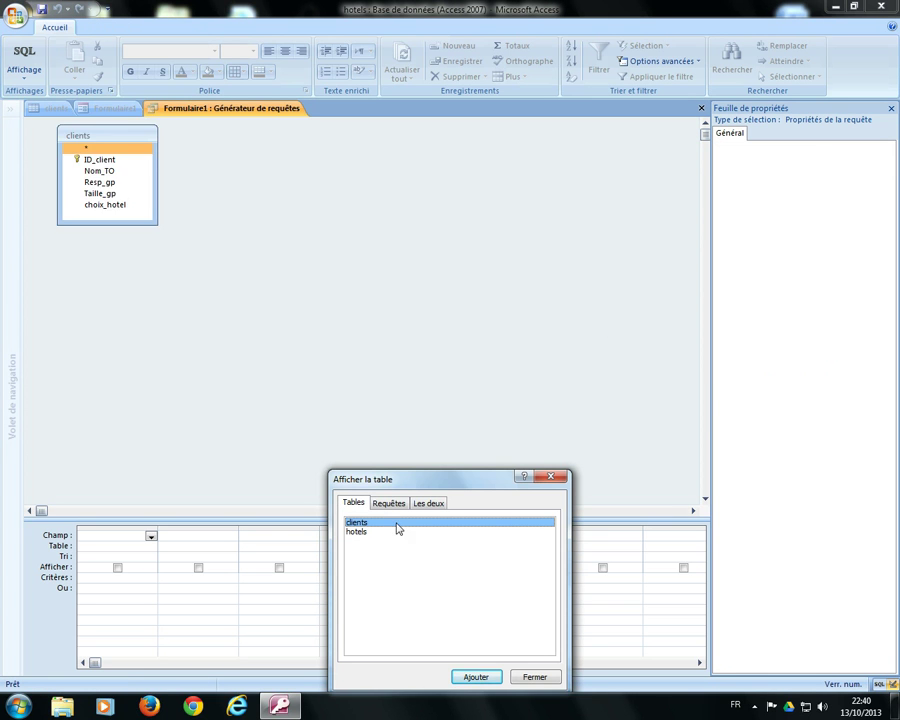
click(534, 677)
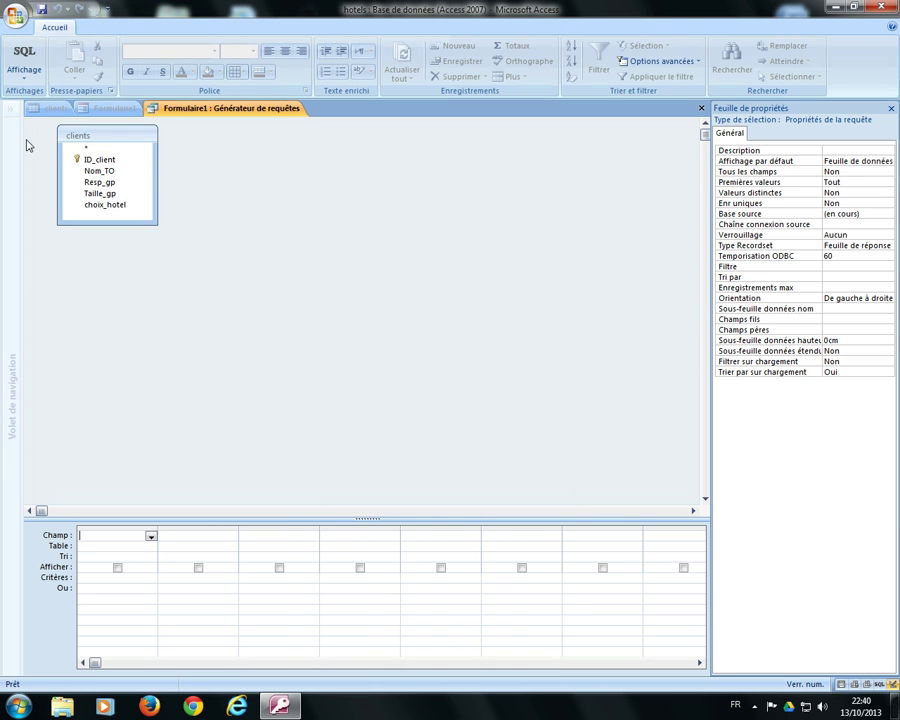
double_click(99, 173)
double_click(104, 183)
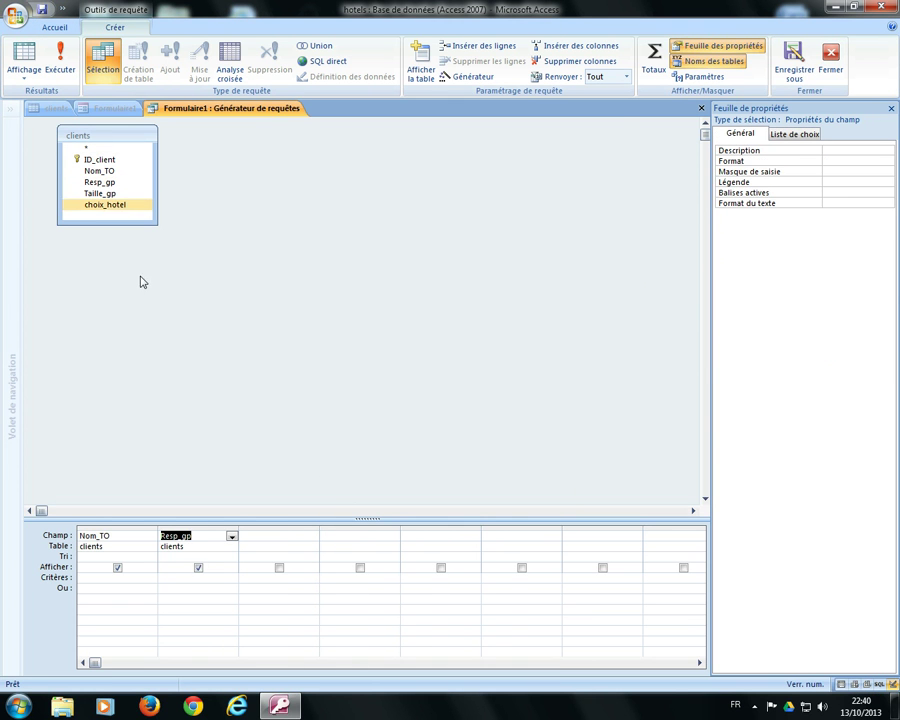
click(654, 62)
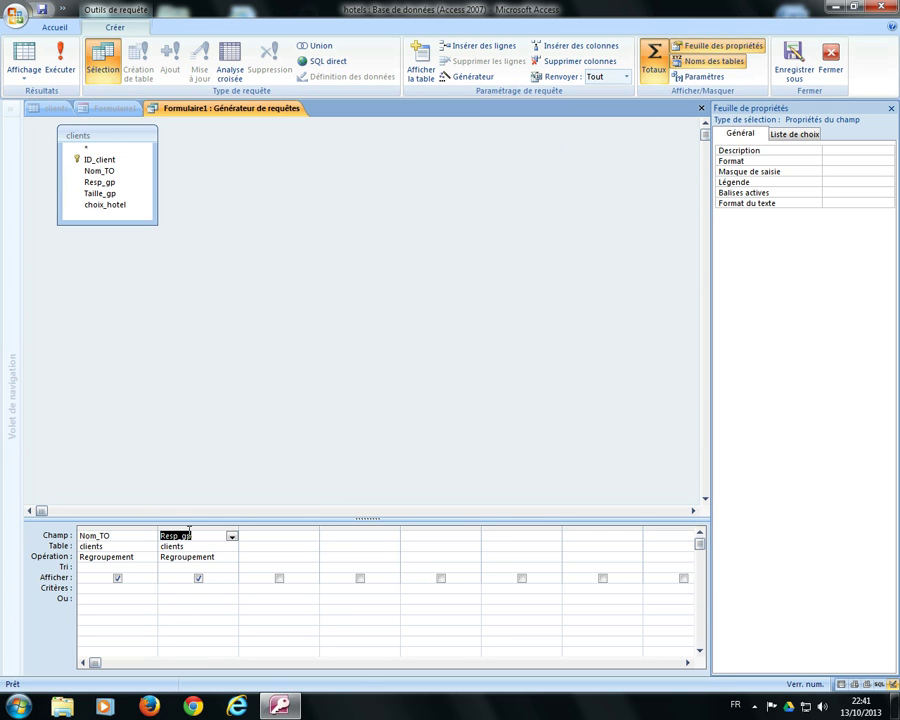
Set the total operation of the Nom_TO column to Où
click(150, 558)
click(151, 565)
click(150, 558)
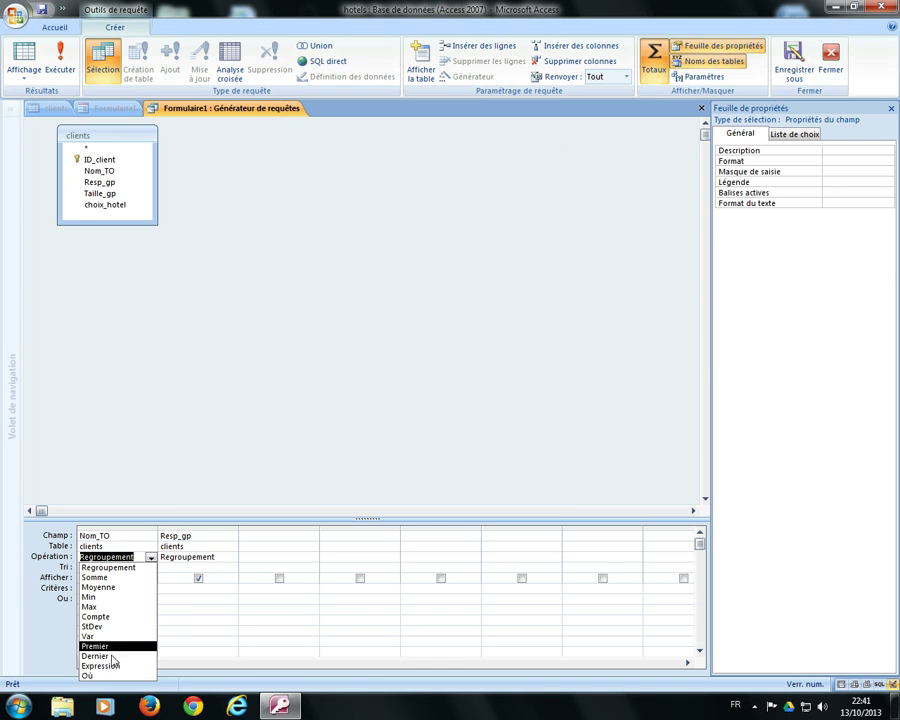
click(104, 672)
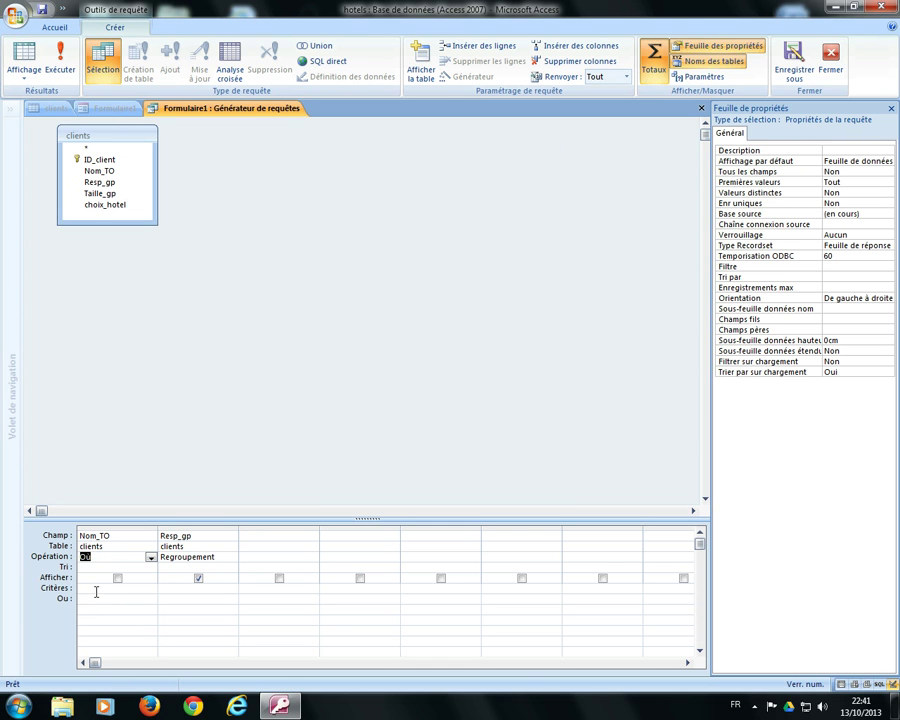
Build the Nom_TO criterion Formulaires![Formulaire1]![Modifiable0] in the expression builder and save the query as the combo box's row source
click(96, 592)
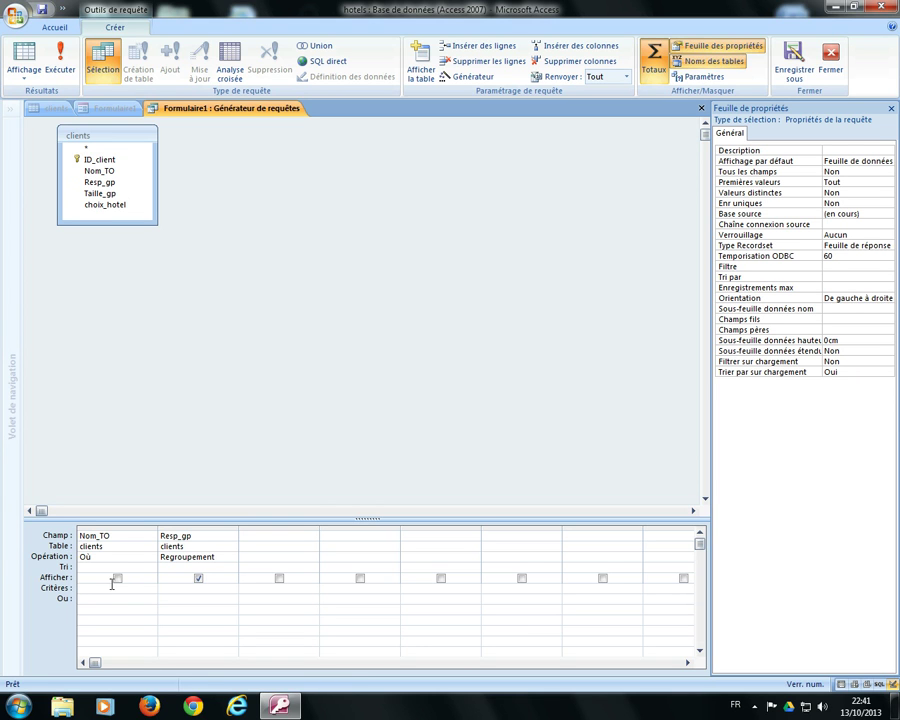
click(476, 77)
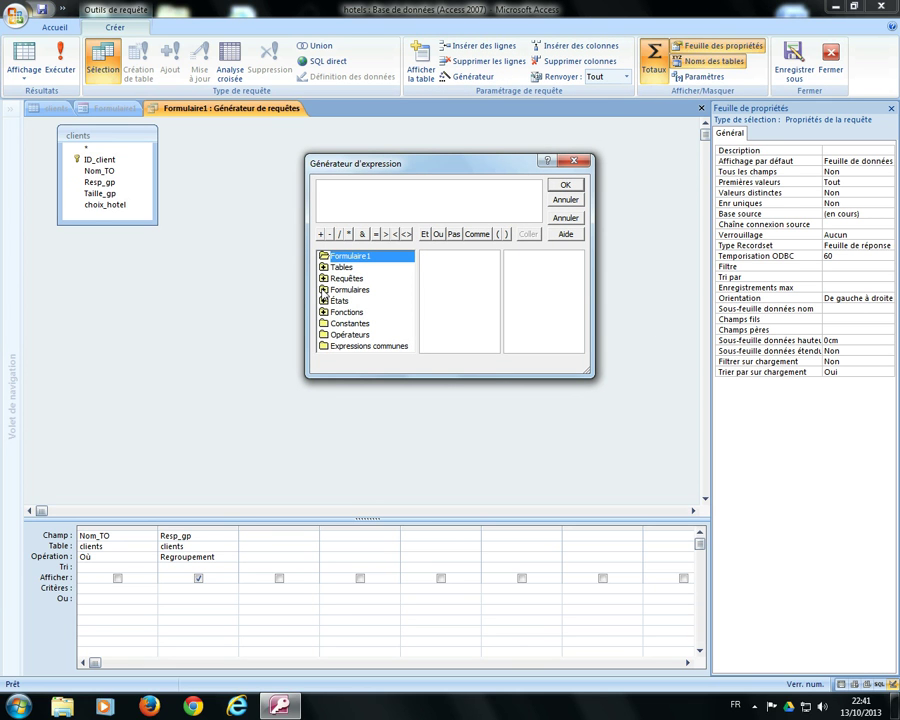
double_click(325, 289)
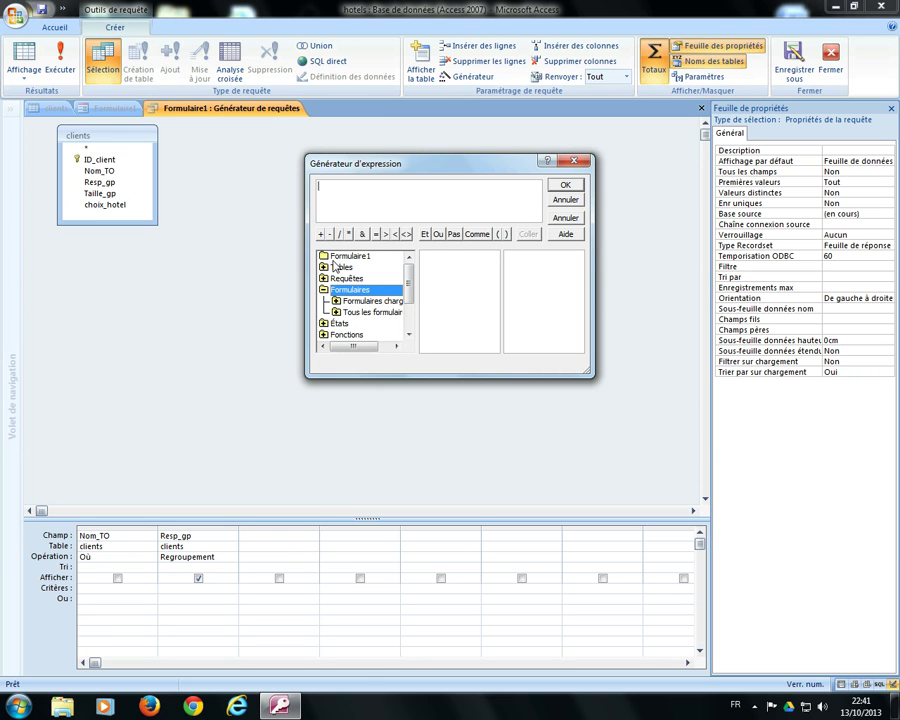
double_click(374, 302)
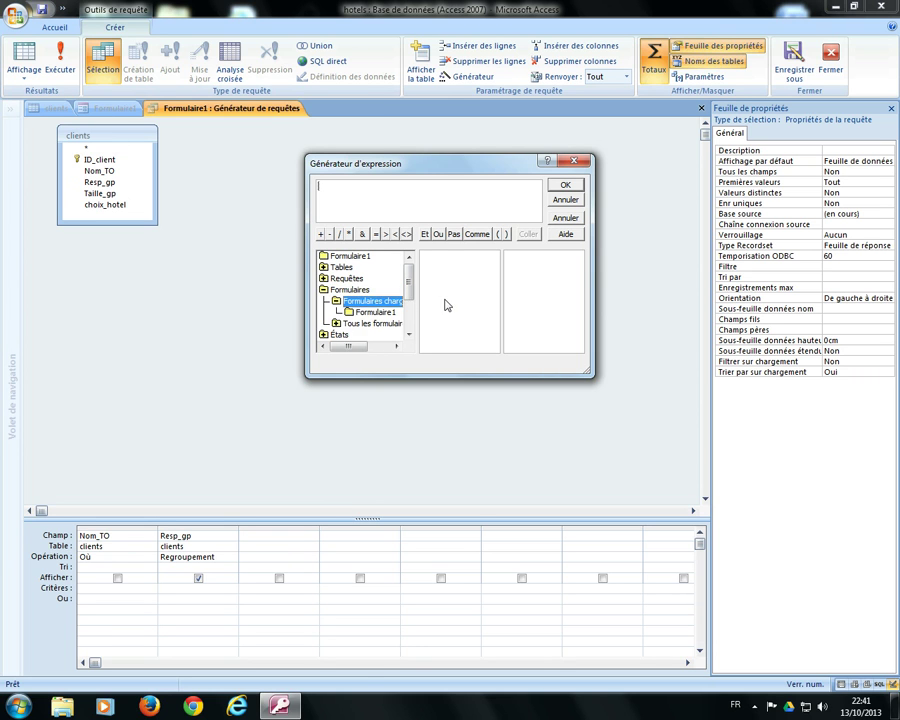
click(386, 313)
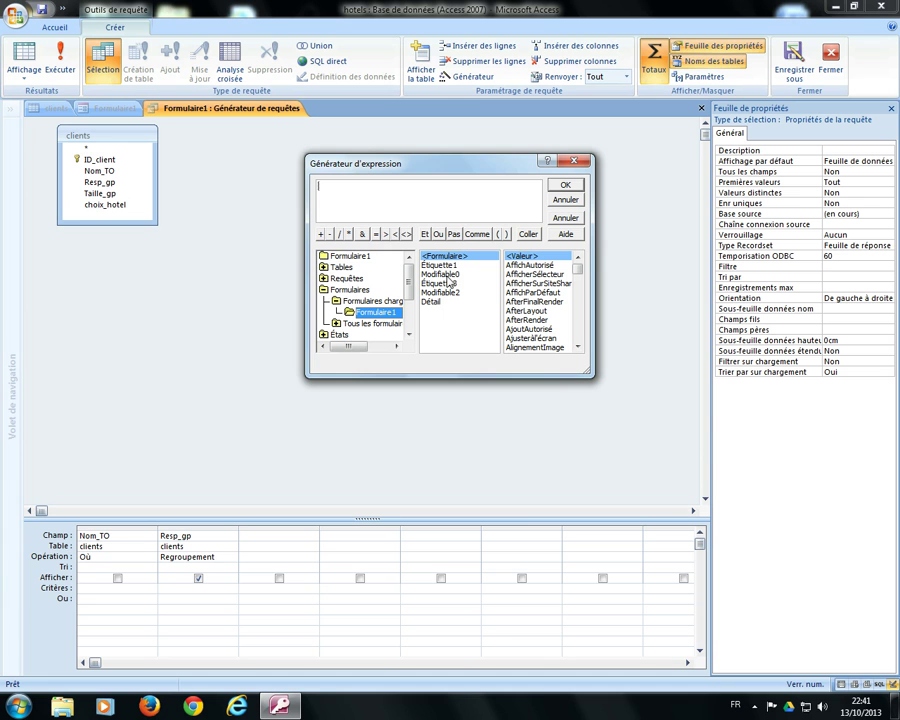
double_click(440, 274)
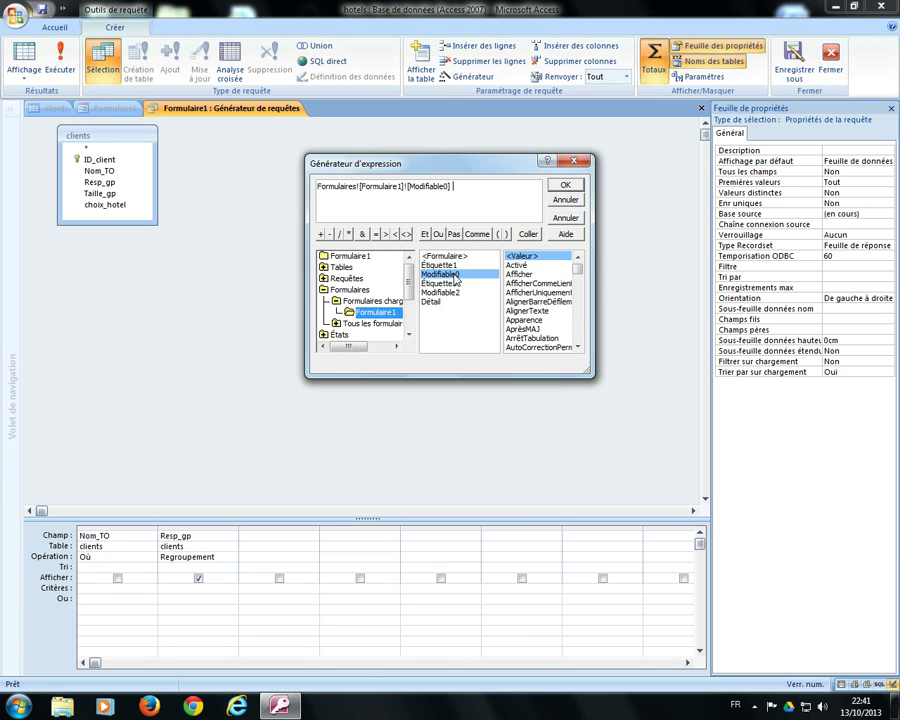
click(565, 188)
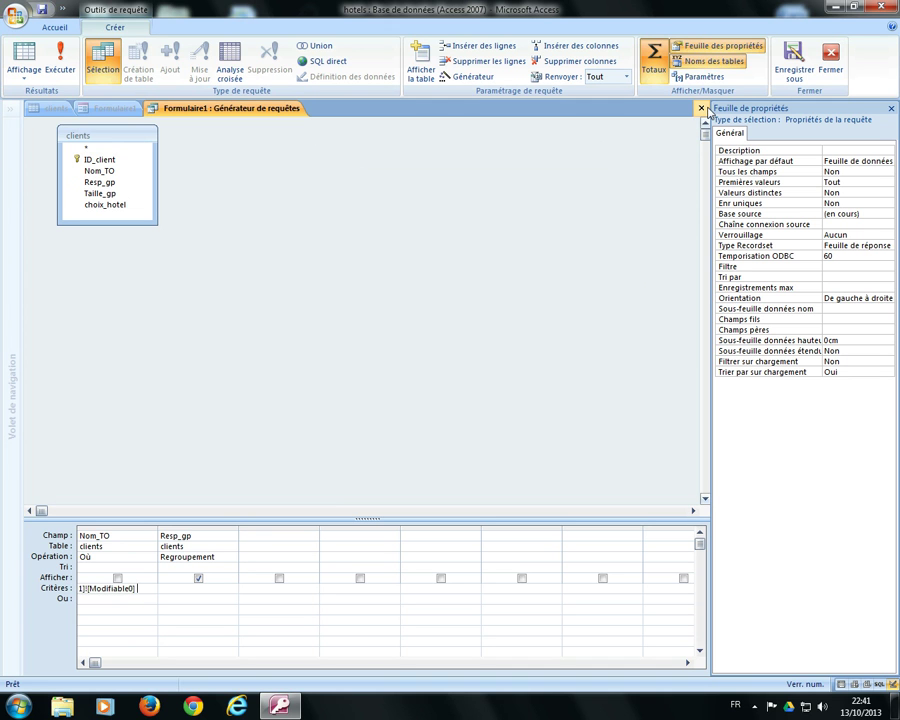
key(ctrl+w)
click(386, 404)
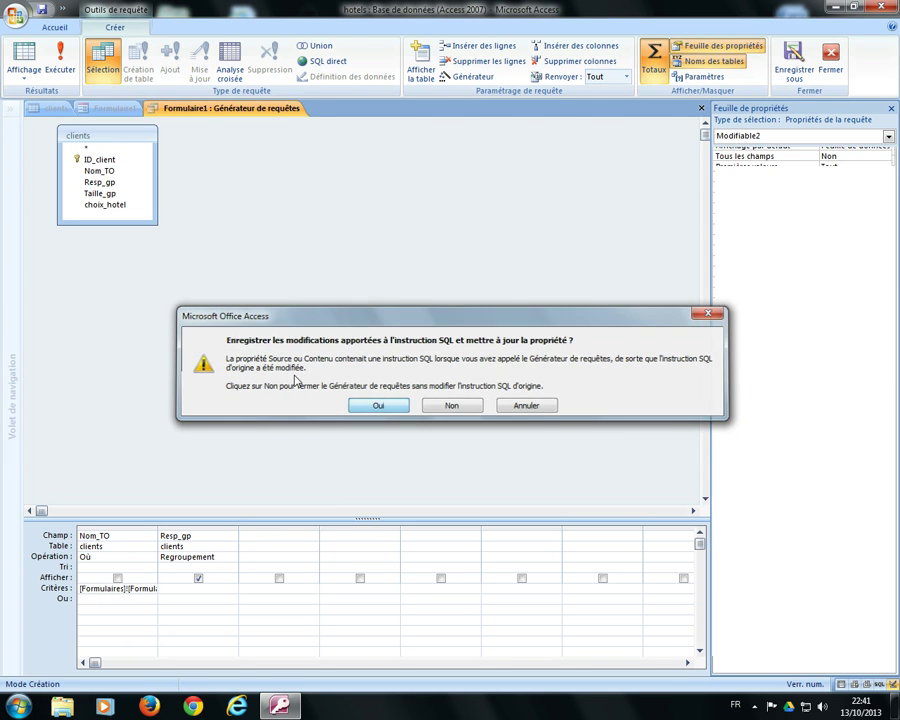
In form view, check the second combo box's list for Atout and compare it with the clients table
click(29, 60)
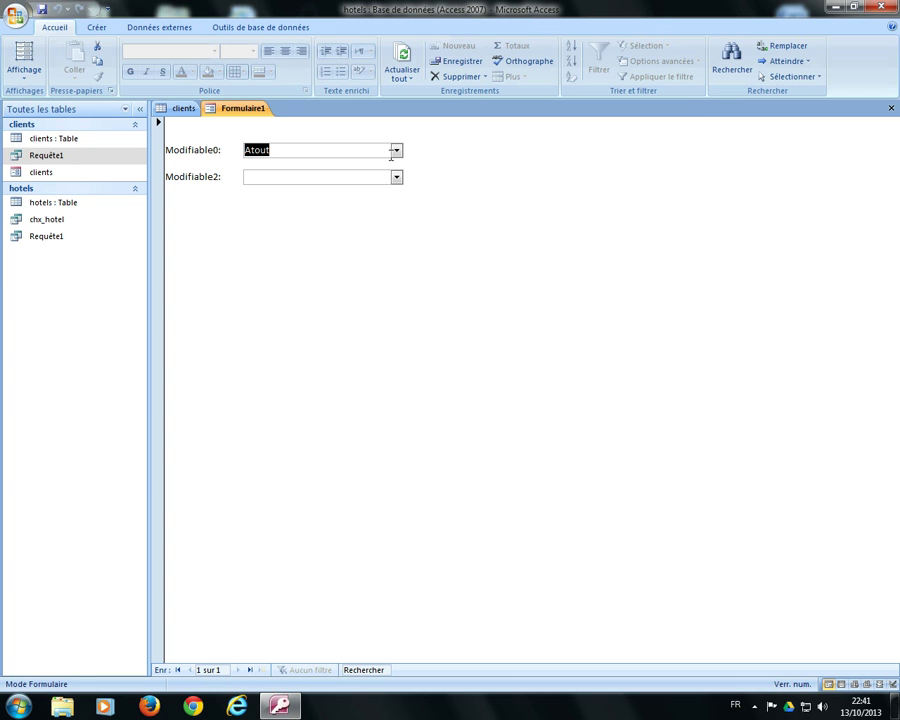
click(396, 177)
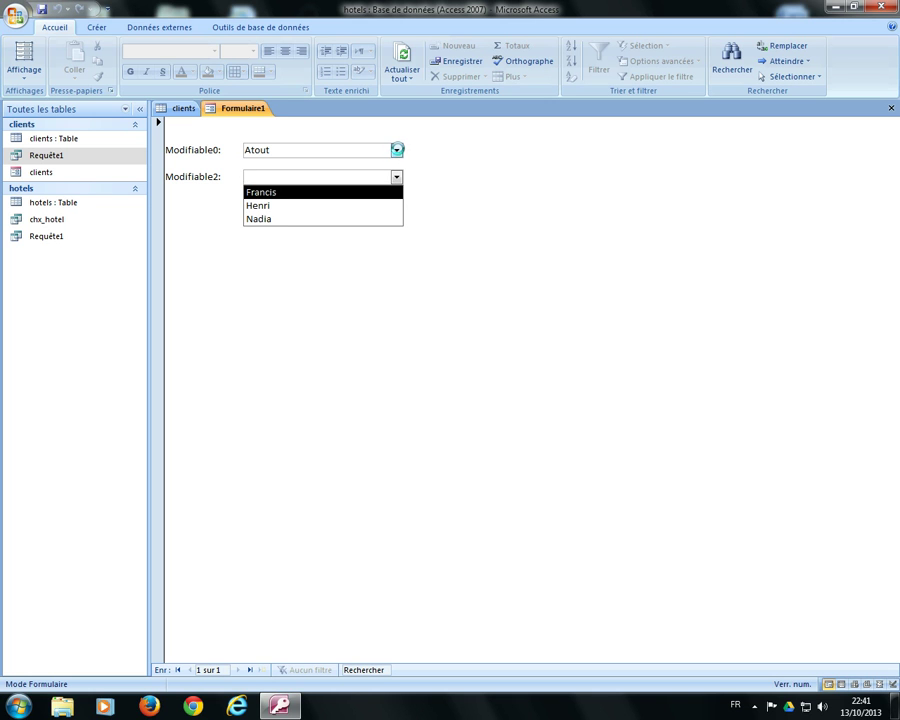
click(397, 150)
click(186, 110)
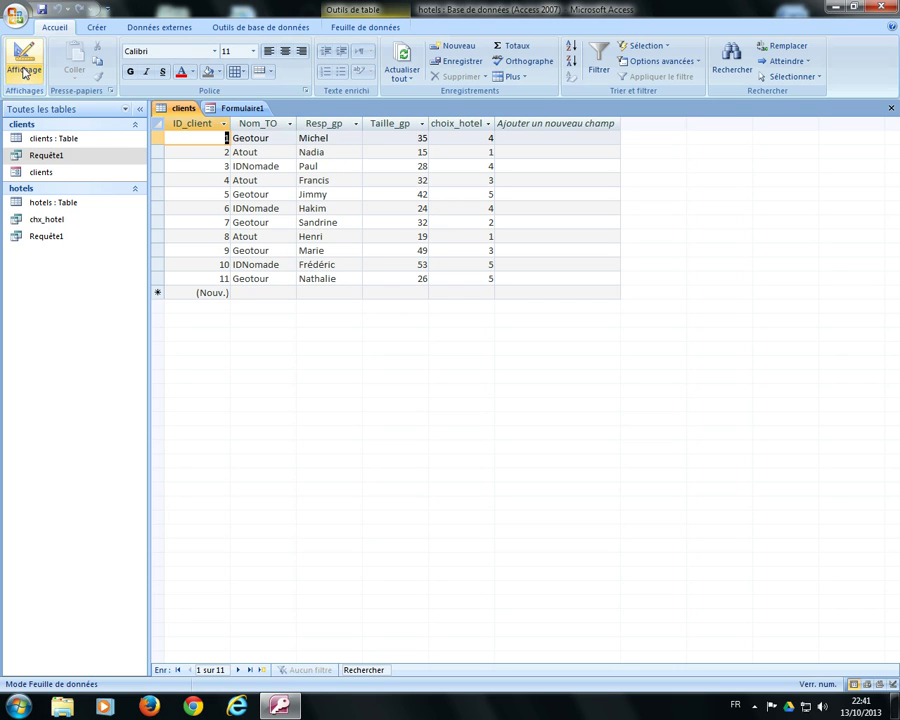
click(244, 109)
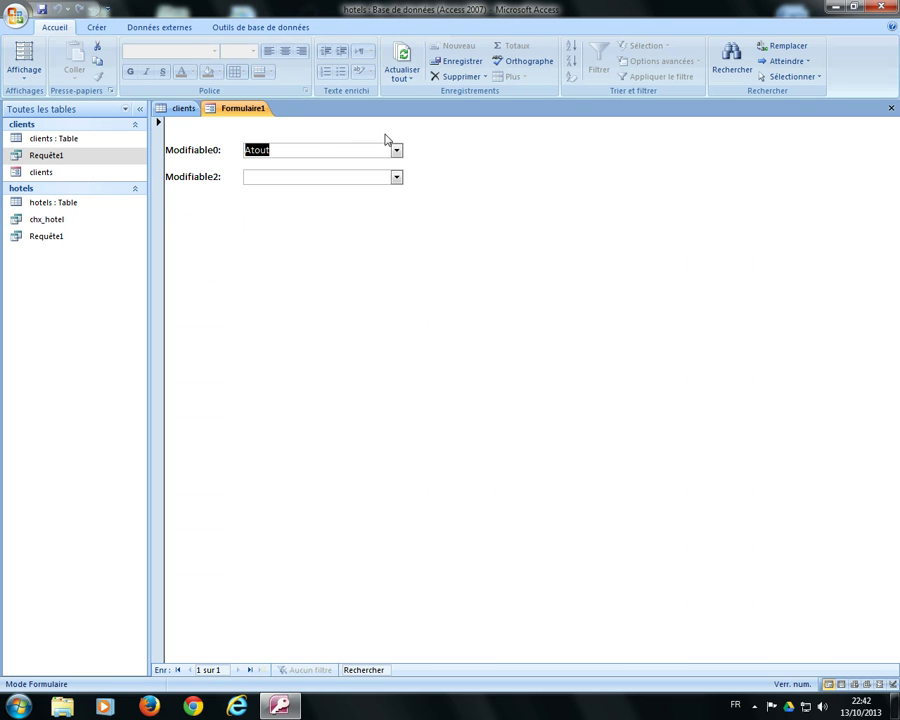
Choose Geotour in the first combo box and check whether the second combo box's list follows the choice
click(397, 150)
click(313, 180)
click(397, 177)
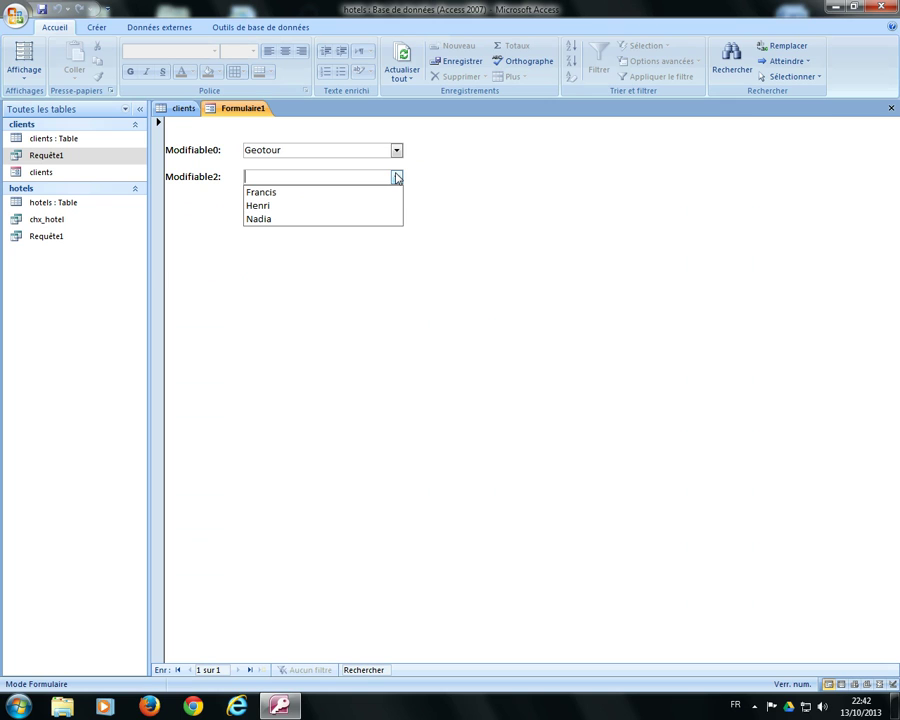
click(398, 178)
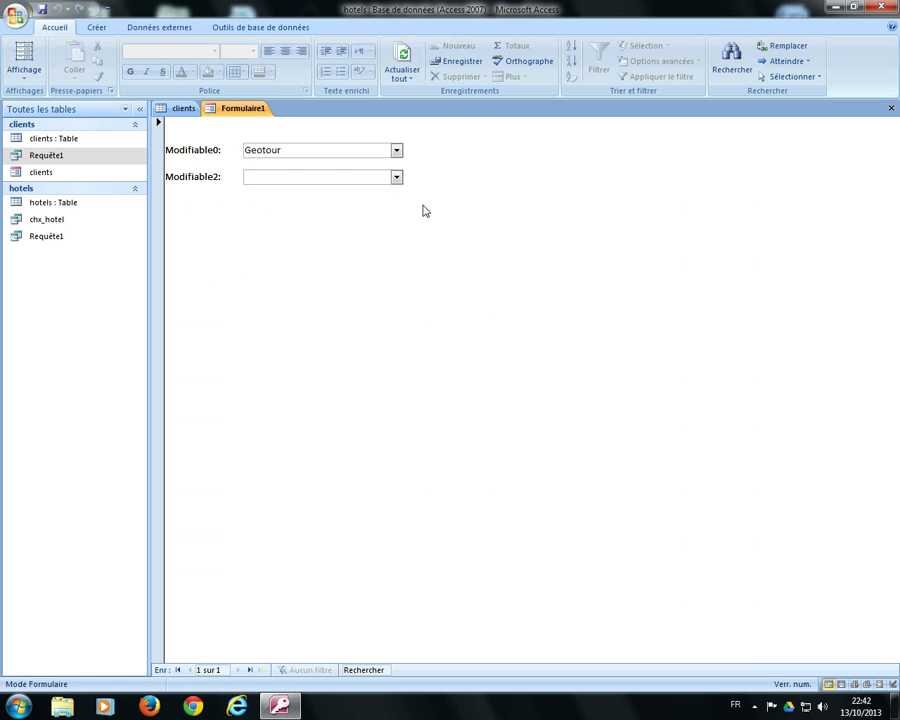
Return the form to design view and open the macro builder for the first combo box's Après MAJ event
click(24, 72)
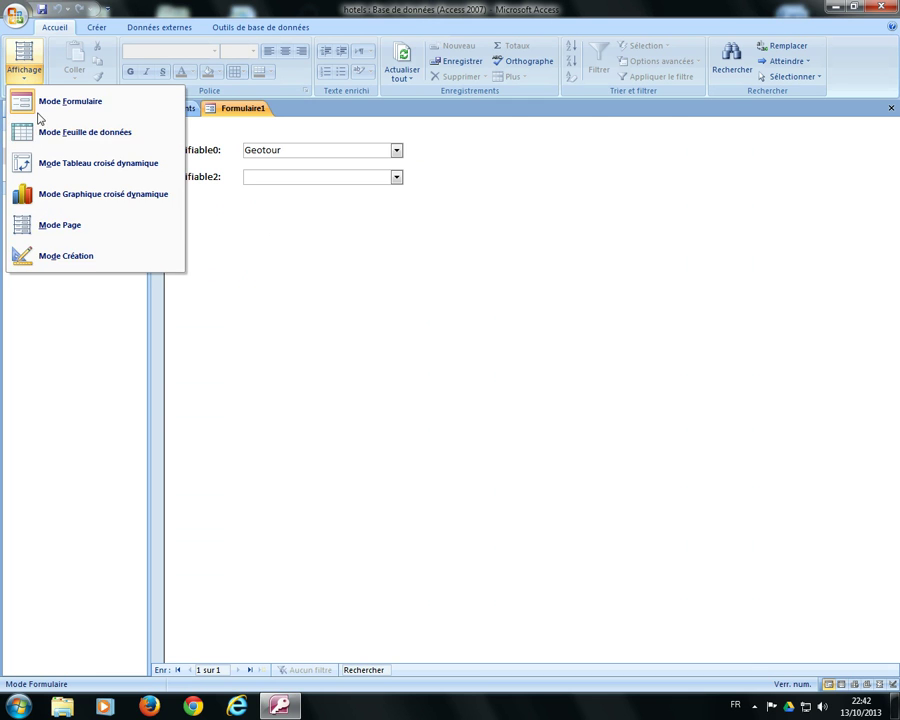
click(86, 252)
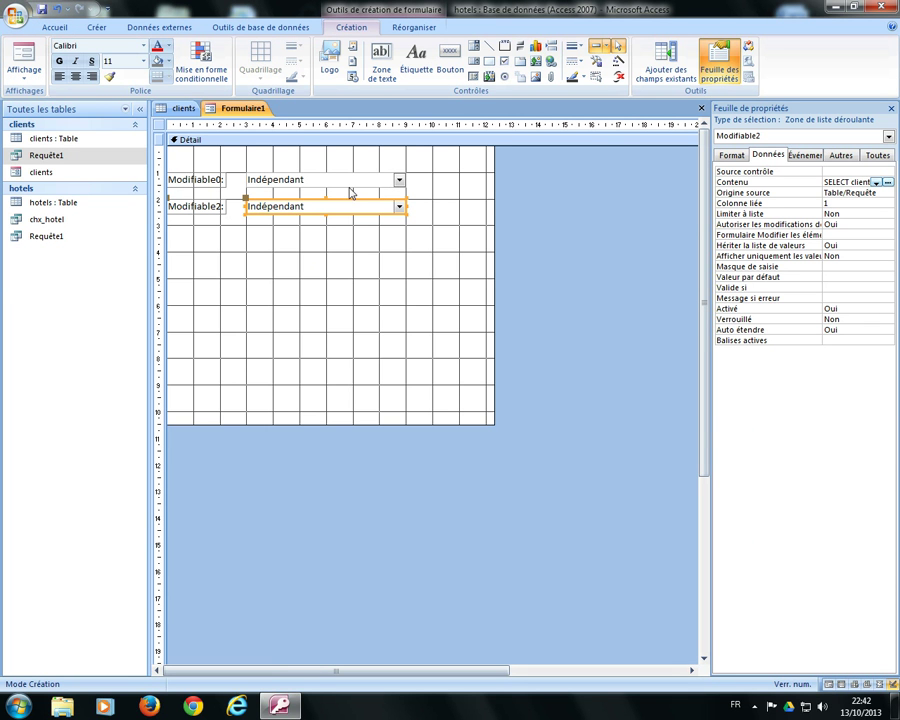
click(360, 181)
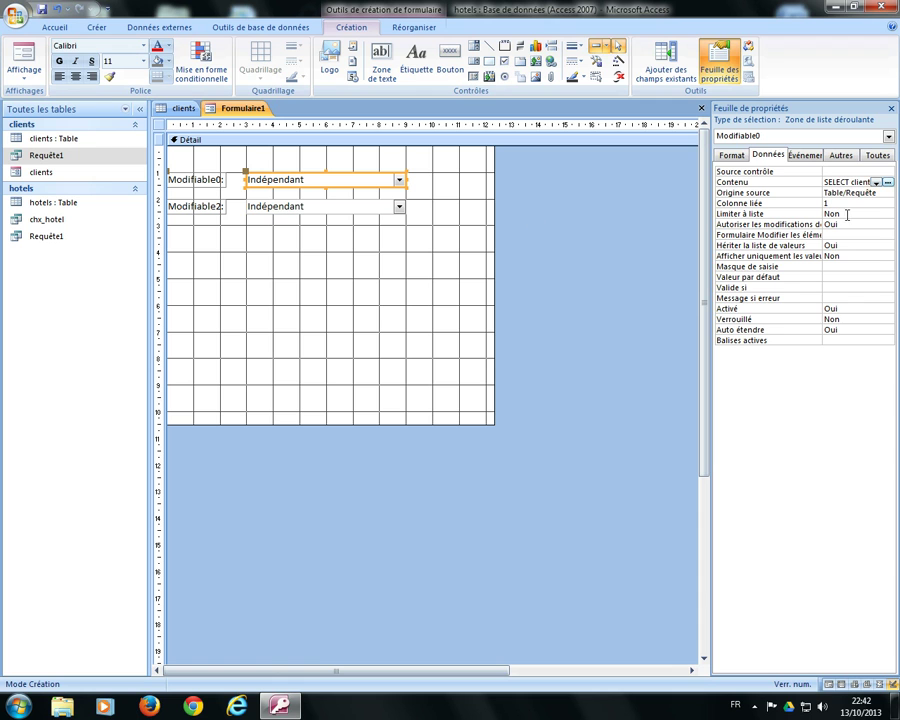
click(803, 158)
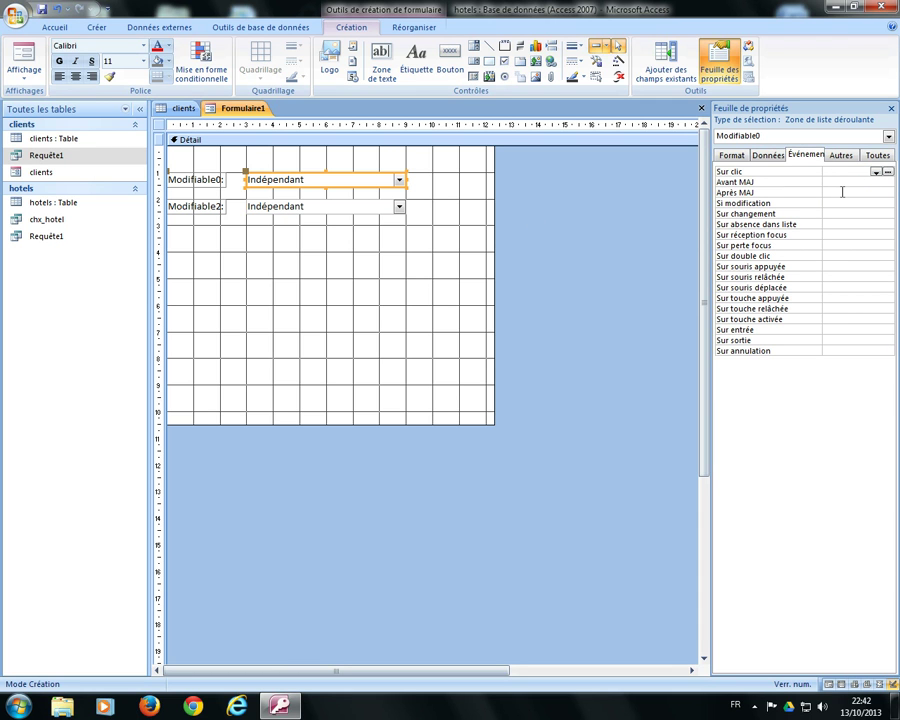
click(866, 193)
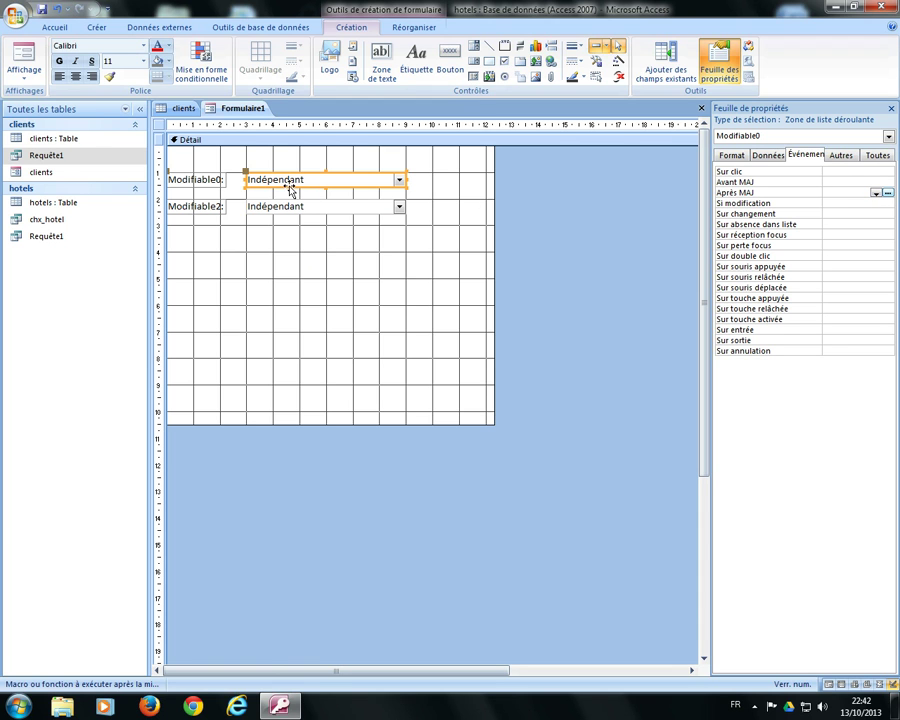
click(888, 194)
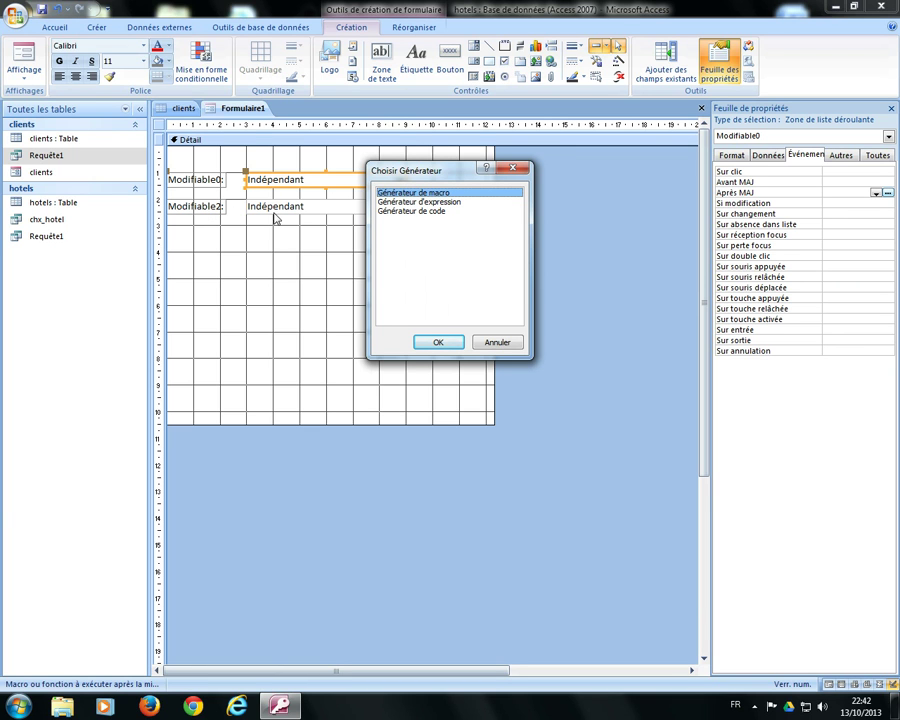
click(443, 340)
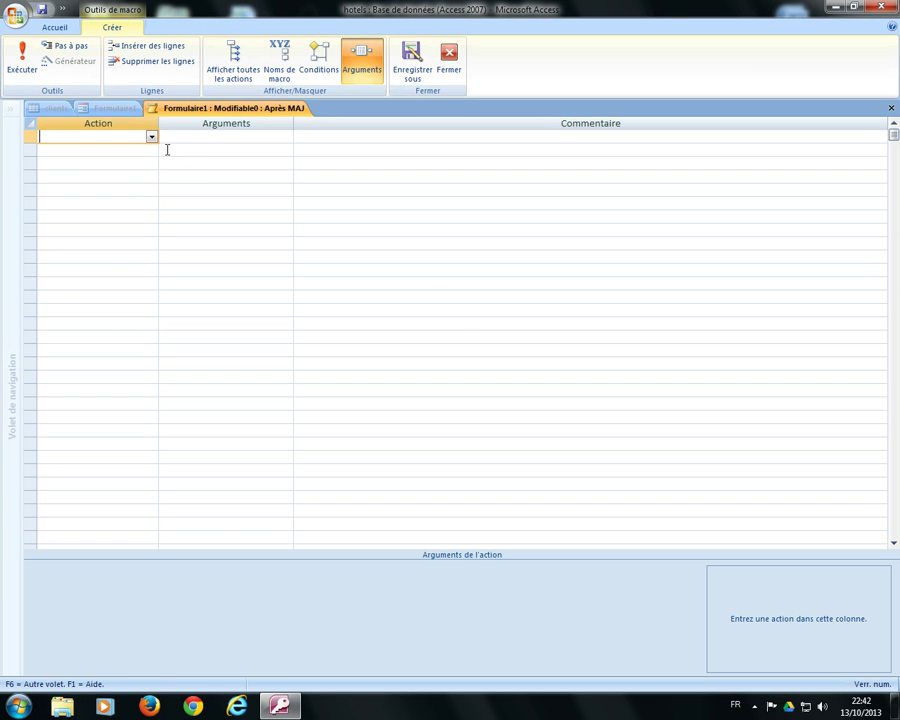
Build the Après MAJ macro with an Actualiser action on the control modifiable2, then save and close it
click(151, 137)
click(80, 162)
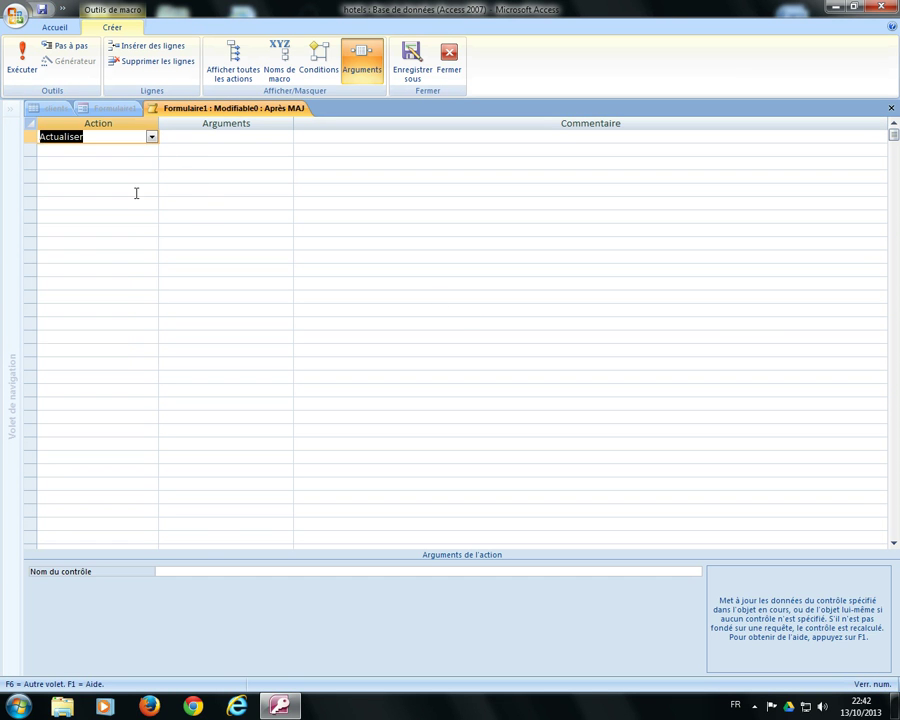
click(198, 570)
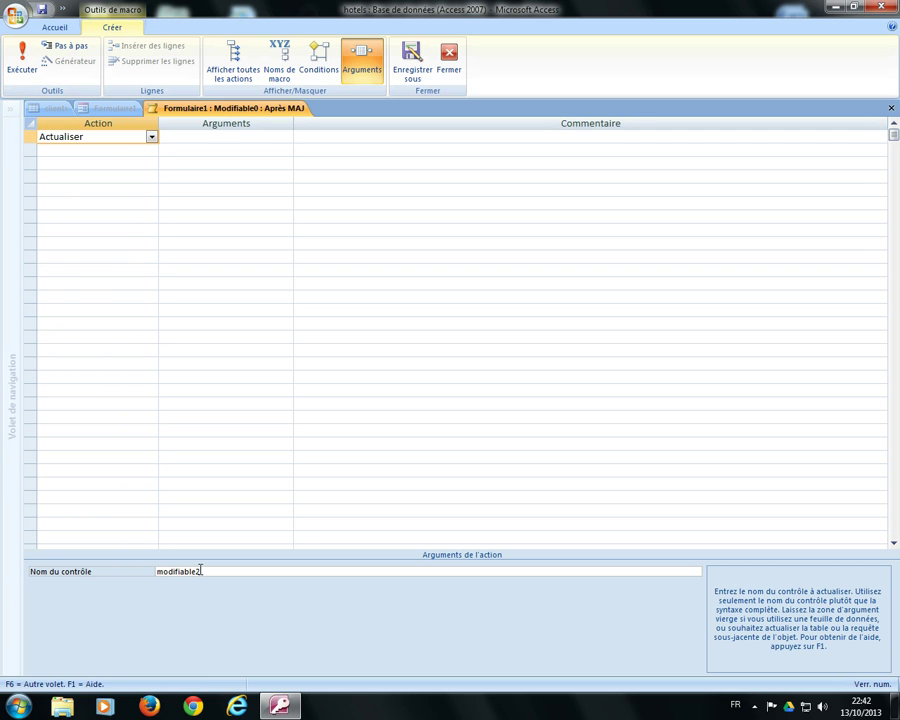
click(214, 194)
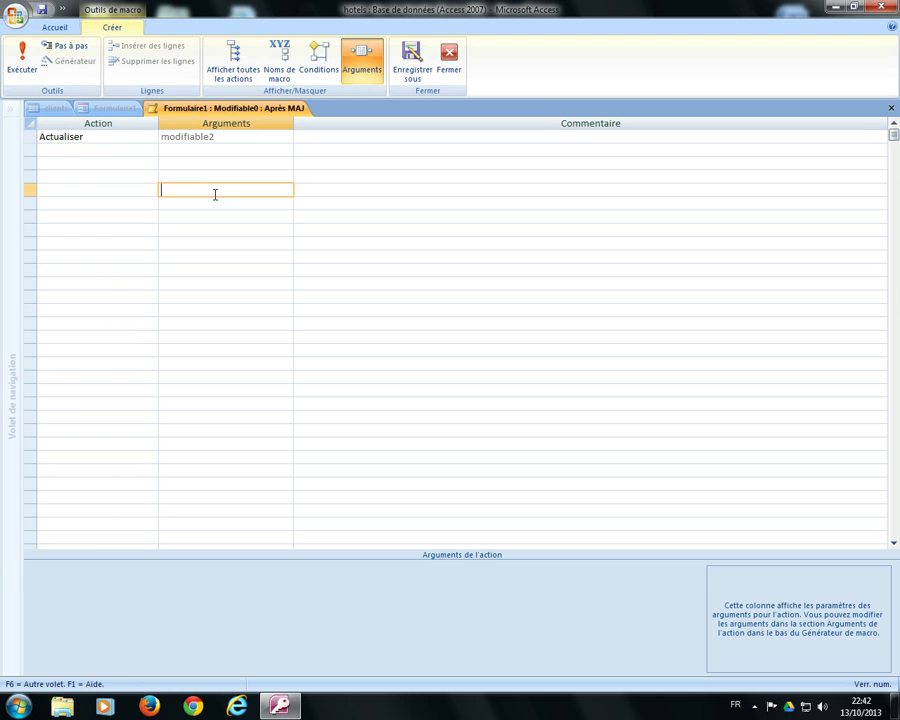
click(448, 60)
click(390, 389)
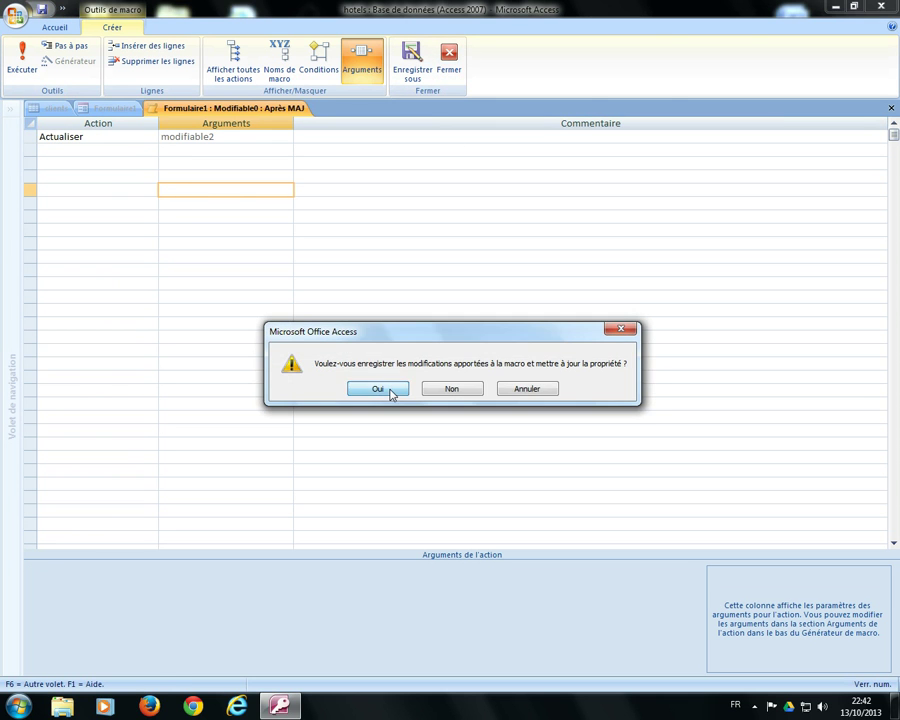
Switch Formulaire1 to form view and check the group leaders offered by the second combo box for Geotour
click(24, 56)
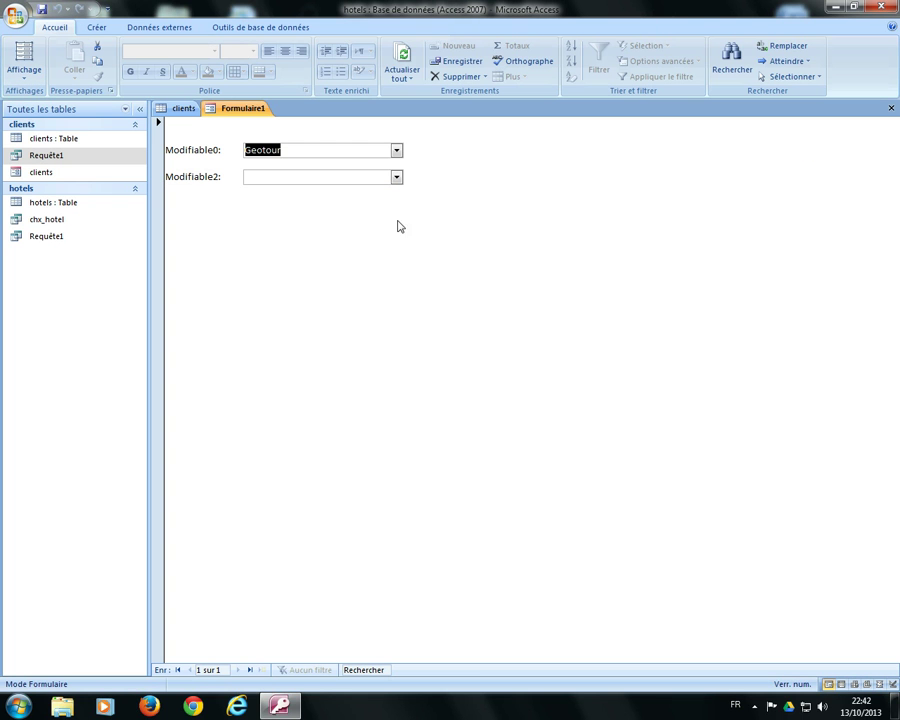
click(396, 177)
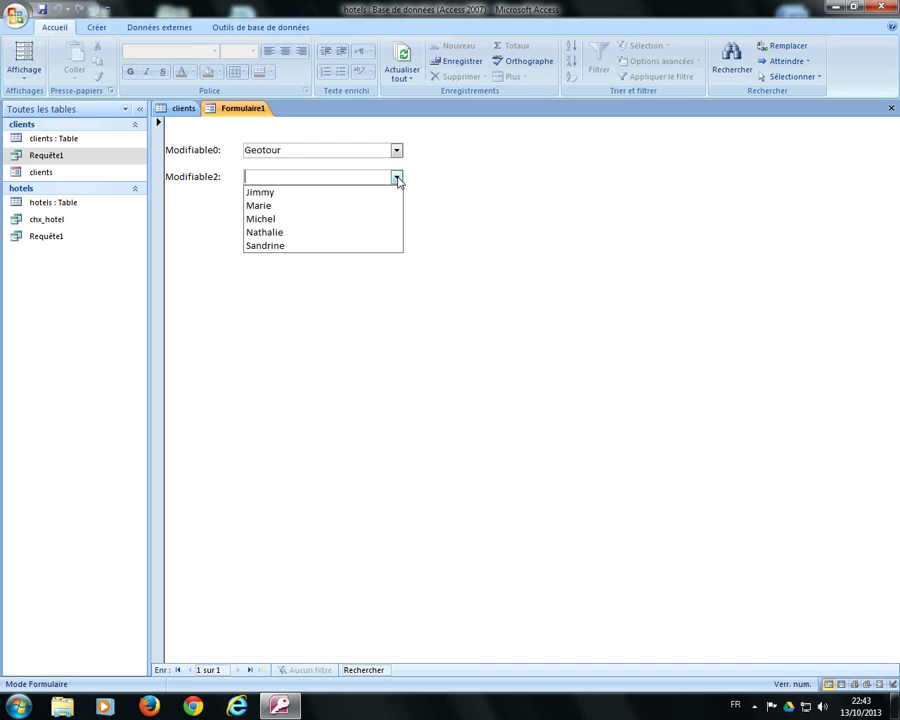
click(396, 177)
Choose Atout in the first combo box and the first group leader listed in the second combo box
click(396, 150)
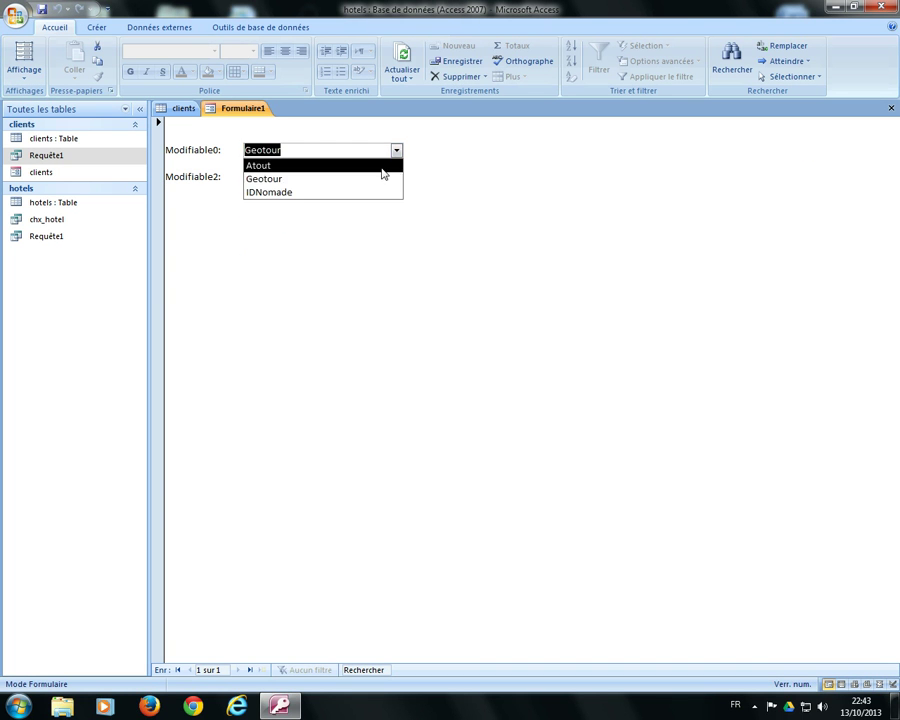
click(384, 165)
click(396, 177)
click(396, 177)
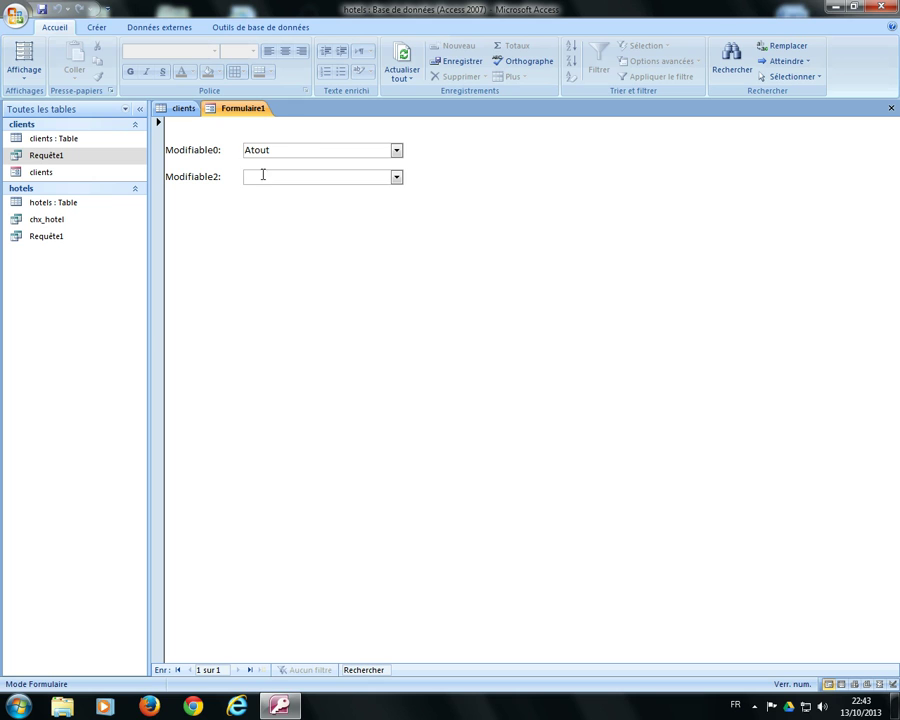
click(397, 176)
click(348, 196)
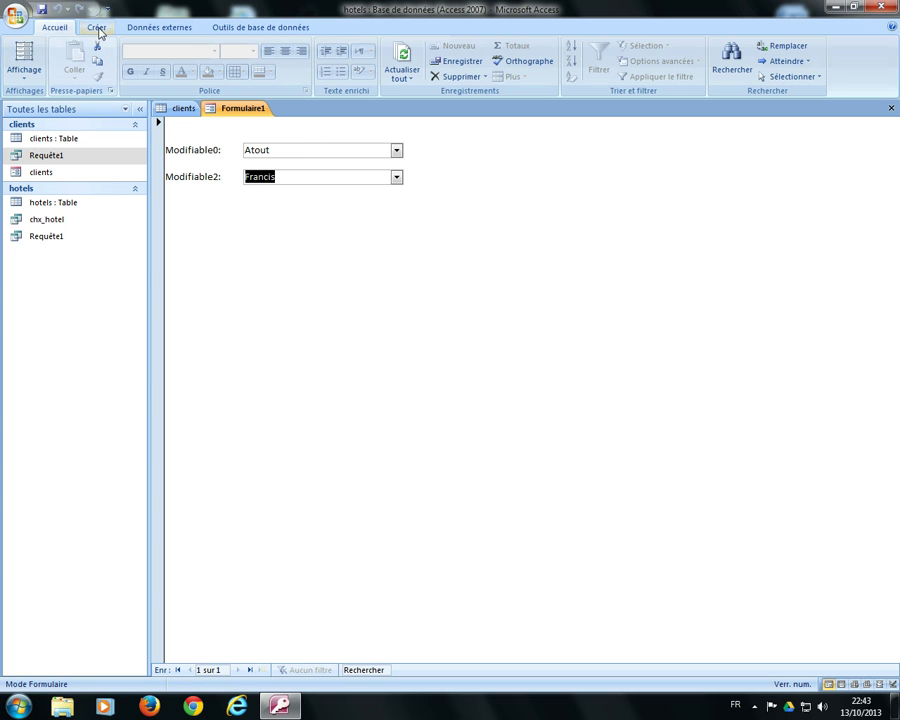
Create a new query in design view based on the clients and hotels tables
click(97, 28)
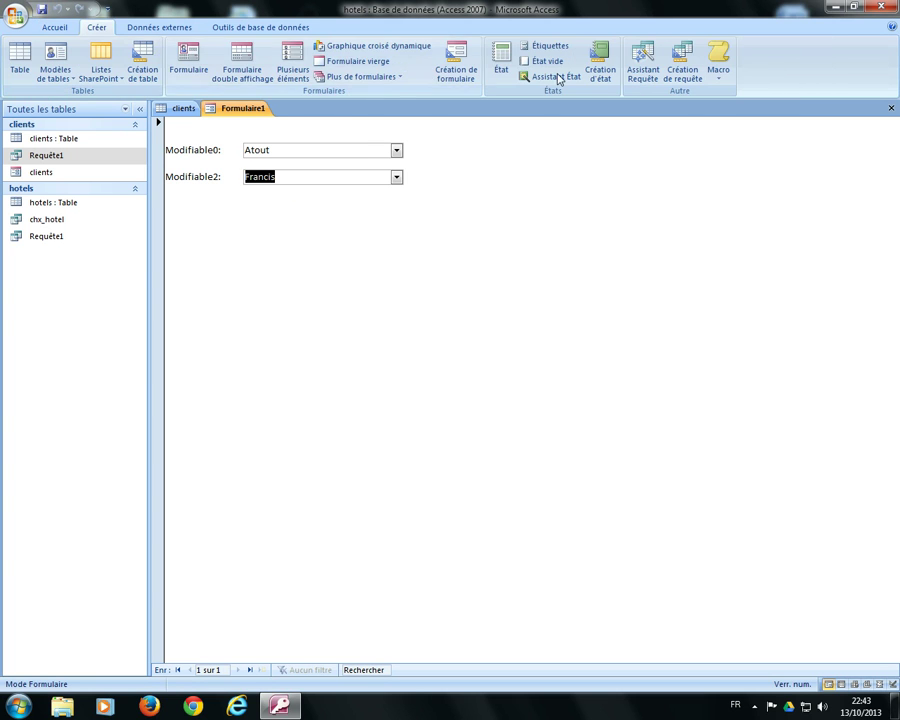
click(683, 66)
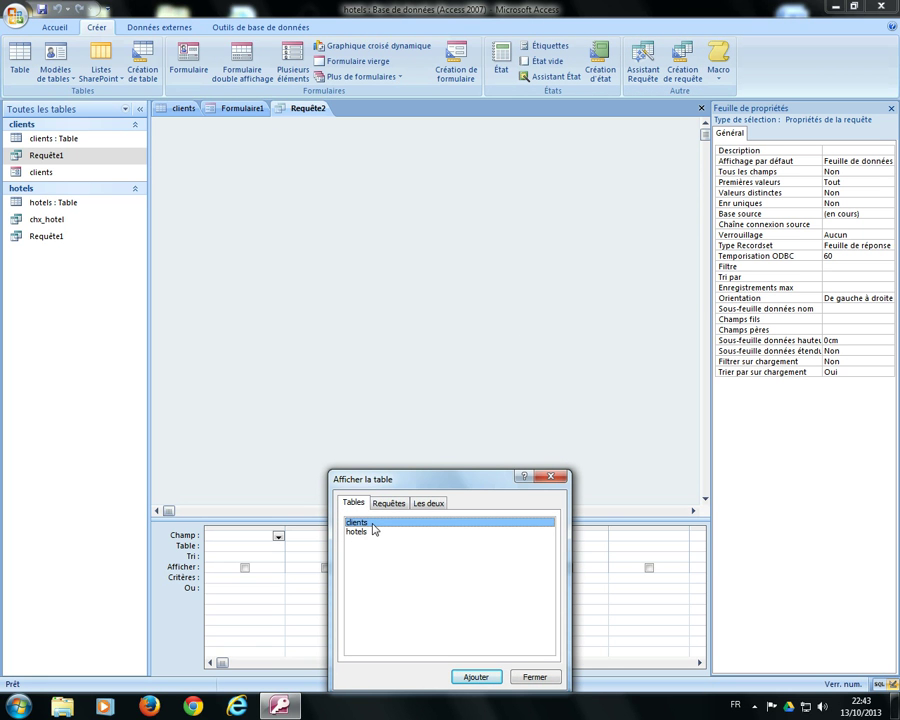
double_click(372, 524)
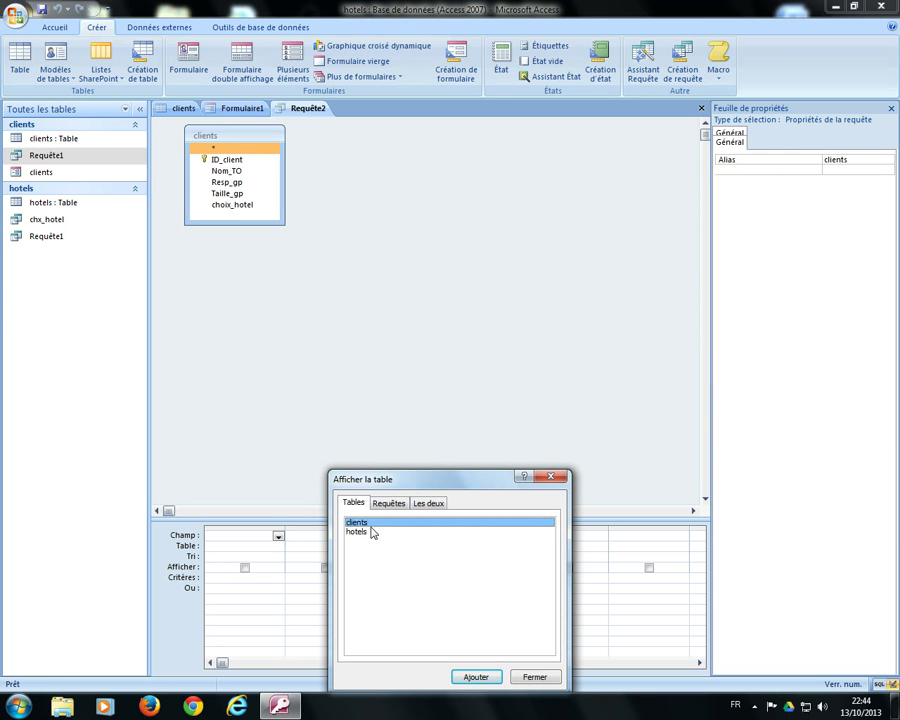
double_click(368, 532)
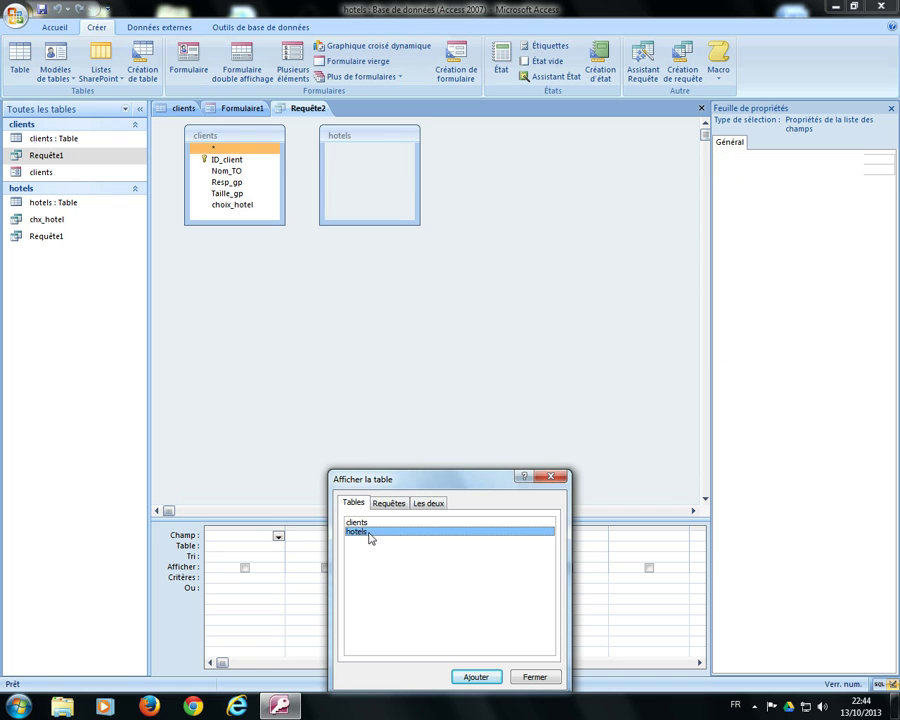
click(534, 676)
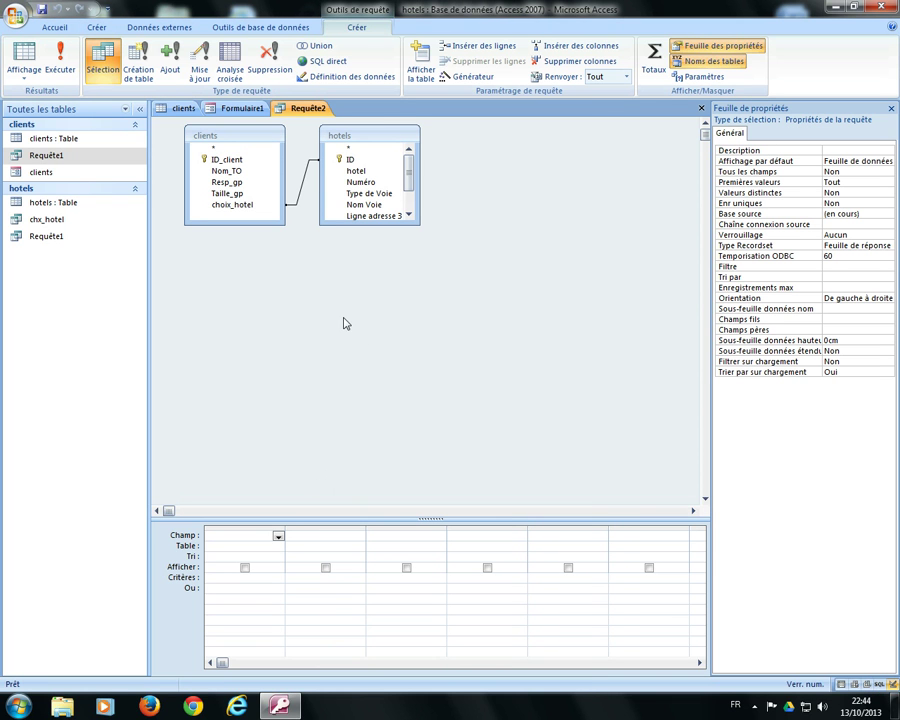
Add Nom_TO, Resp_gp and Taille_gp from clients, plus hotel and the Classement Préfecture field from hotels, to the query grid
click(240, 172)
double_click(240, 172)
click(230, 183)
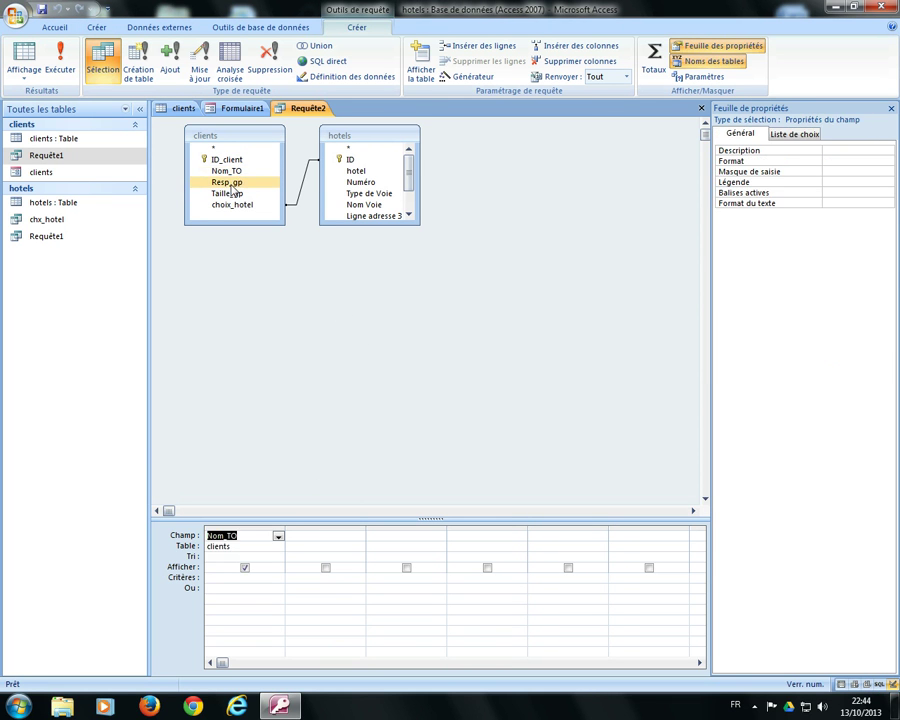
double_click(231, 185)
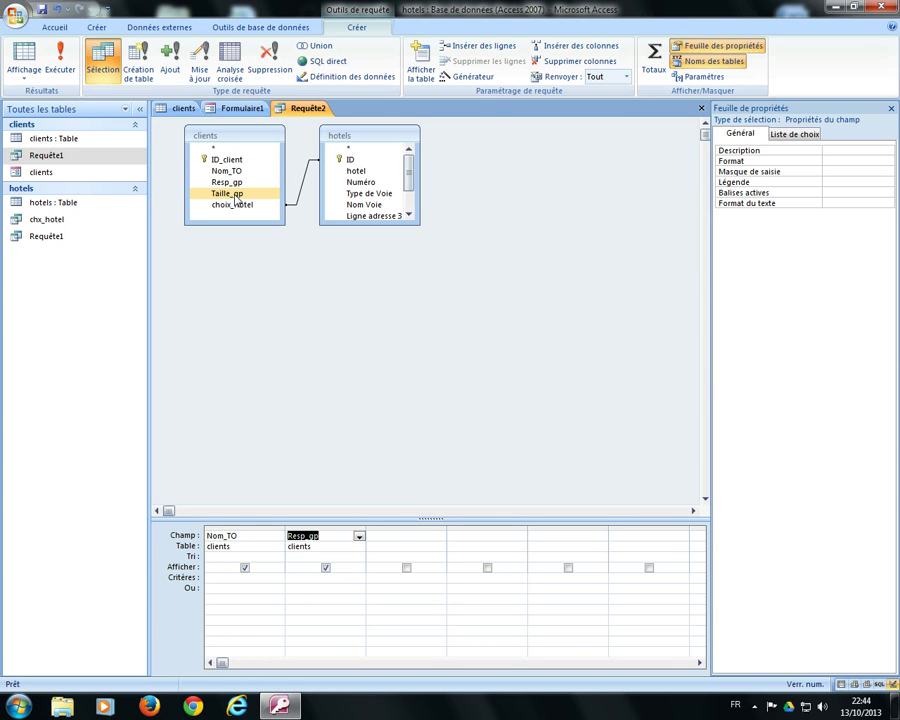
double_click(235, 196)
click(366, 174)
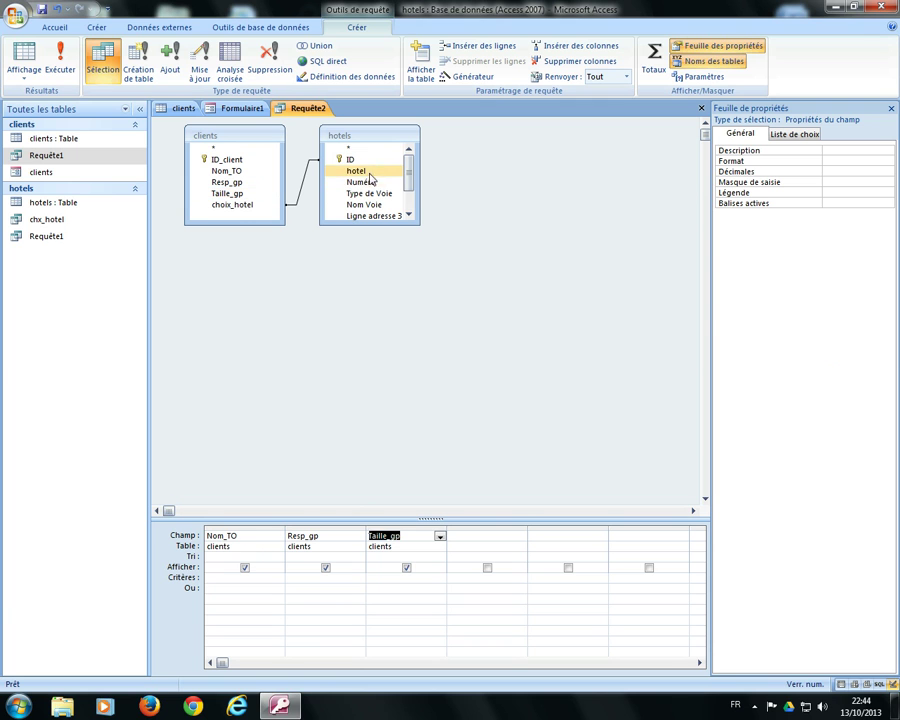
double_click(366, 174)
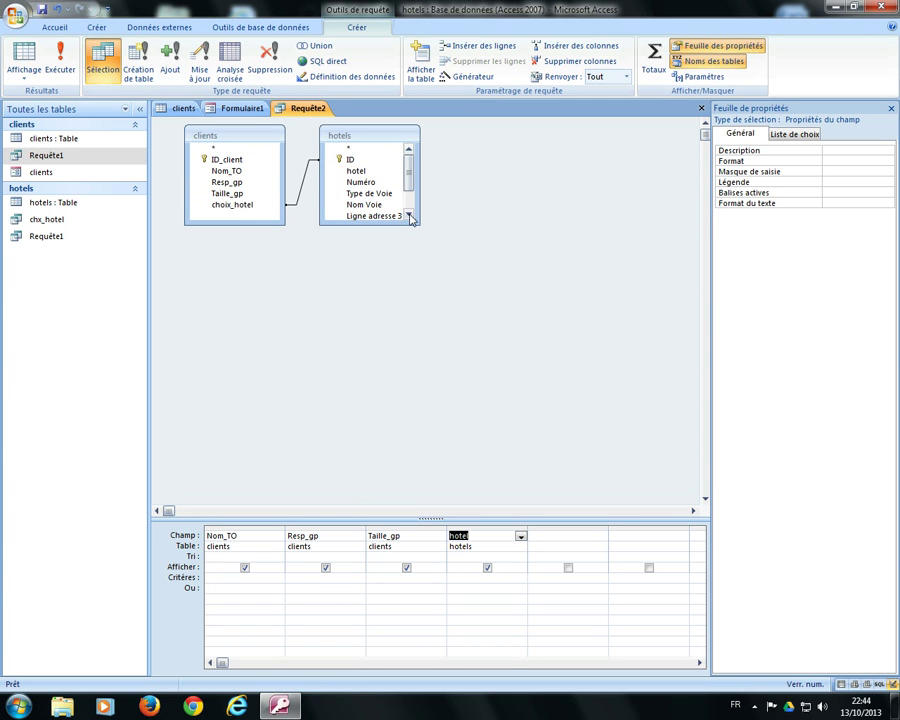
click(409, 216)
scroll(376, 222, down, 1)
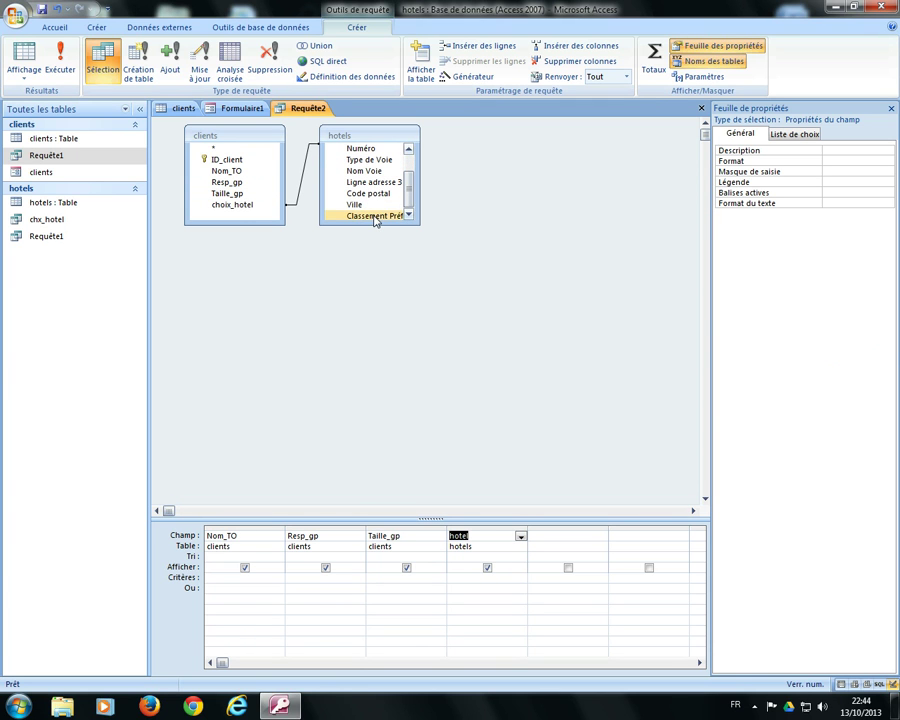
double_click(376, 222)
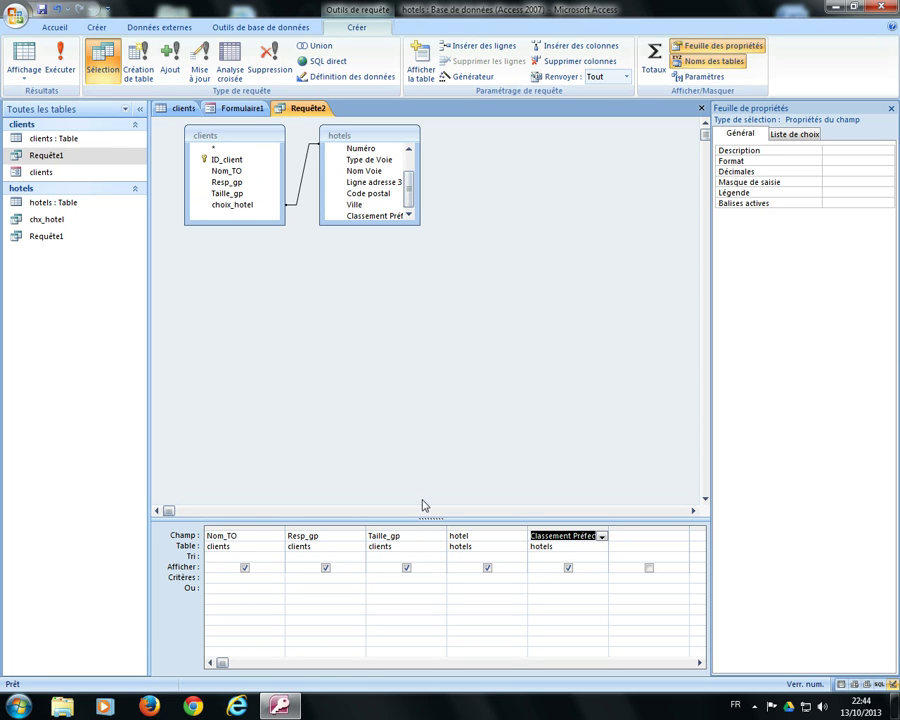
Show the query's Opération row and set it to Où for the Nom_TO and Resp_gp fields
click(661, 88)
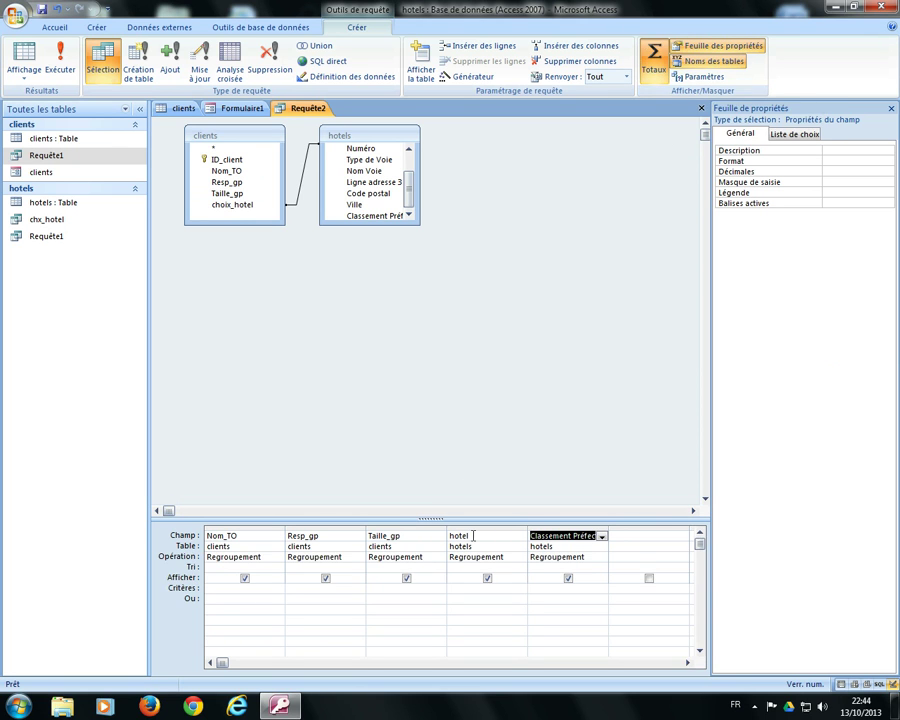
click(274, 556)
click(278, 557)
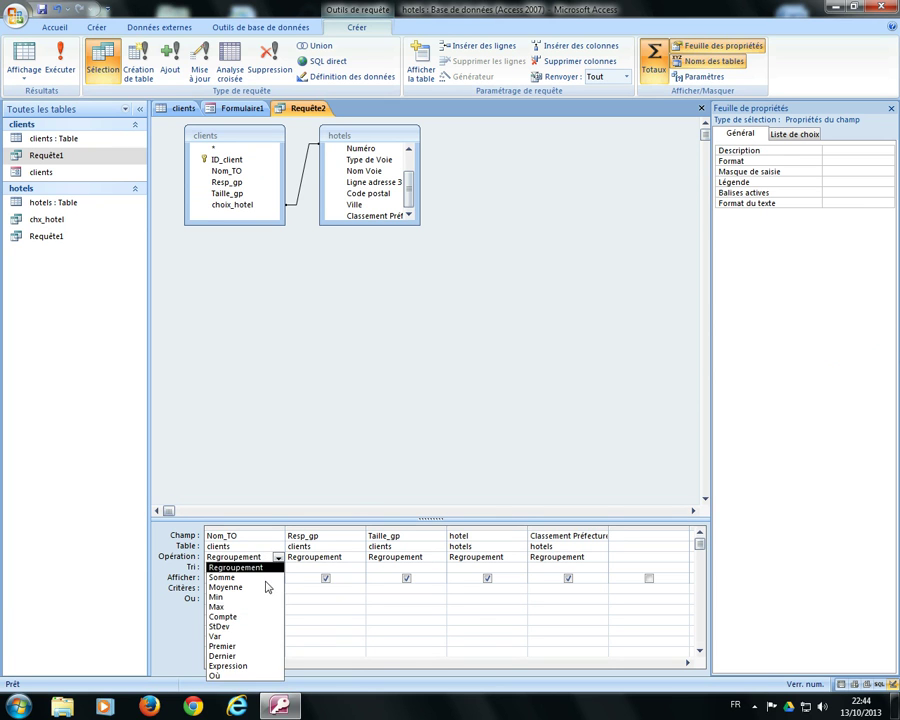
click(235, 676)
click(353, 557)
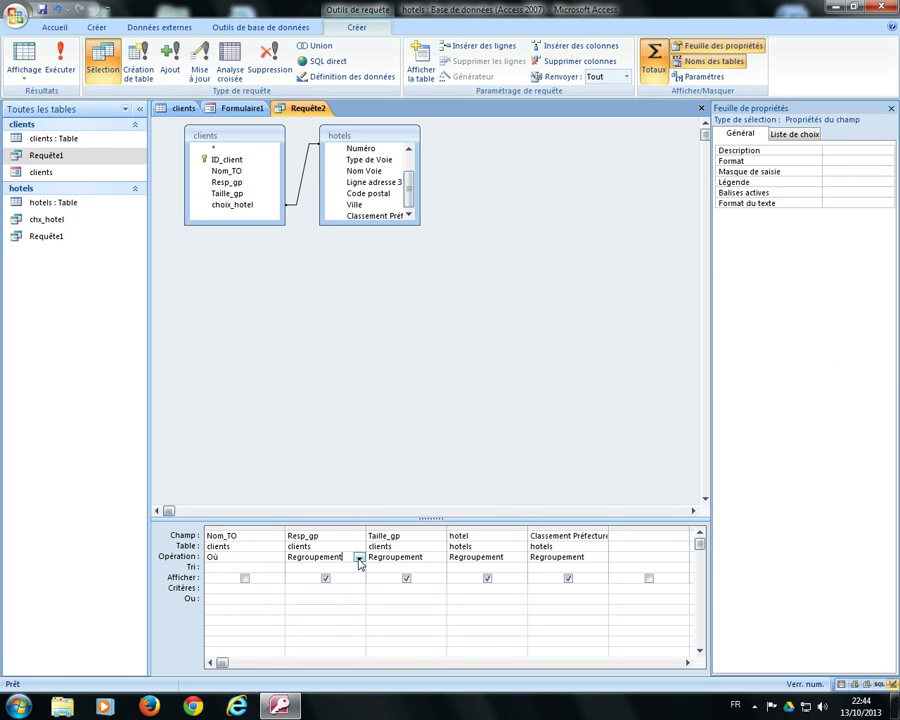
click(359, 557)
click(295, 677)
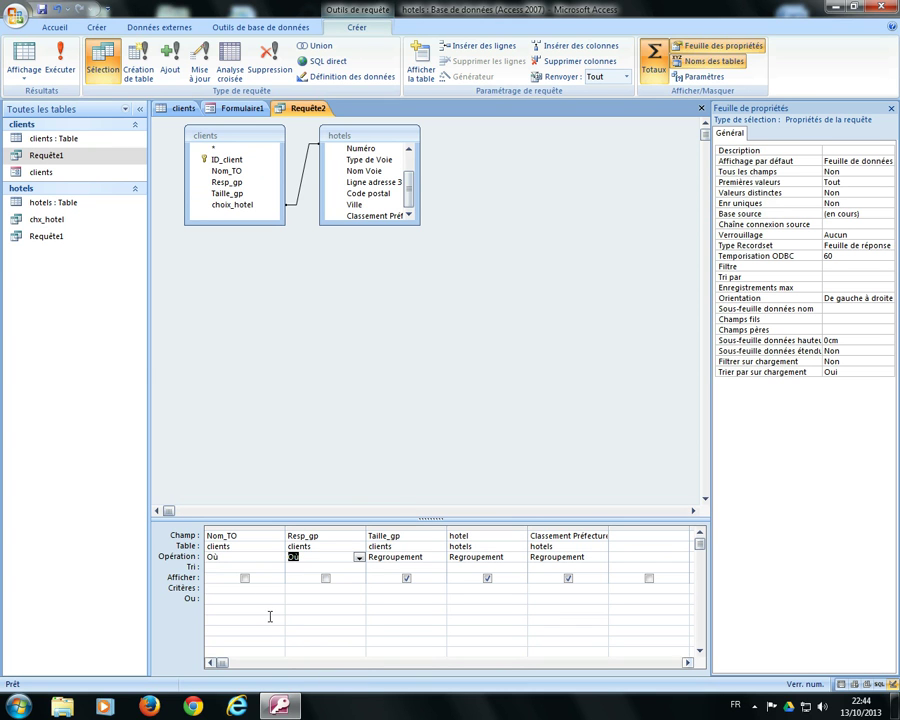
Build the Nom_TO criterion Formulaires![Formulaire1]![Modifiable0] in the expression builder for the new query
click(242, 591)
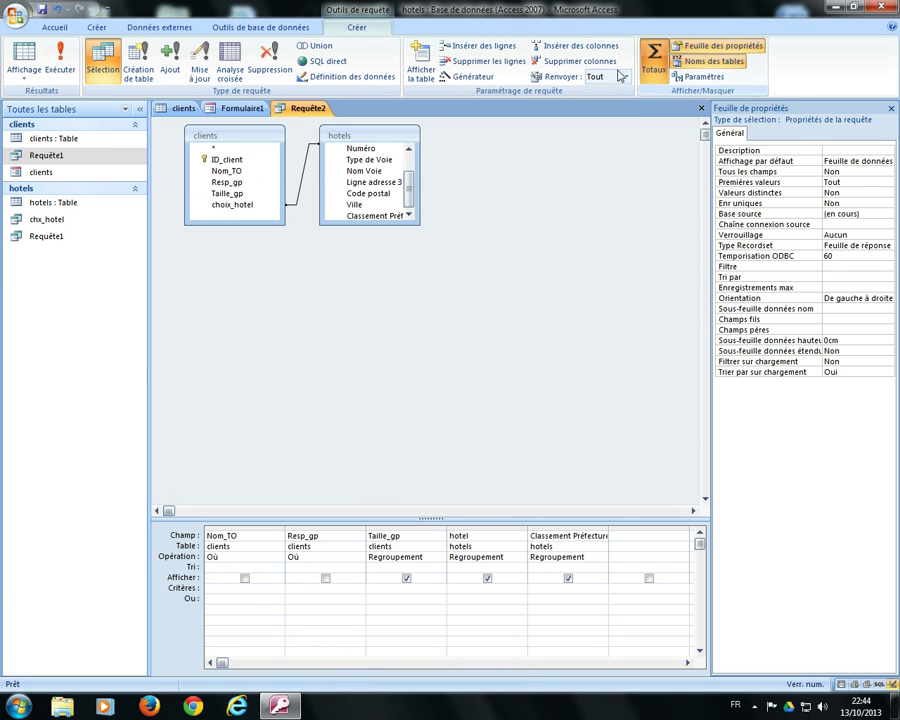
click(476, 80)
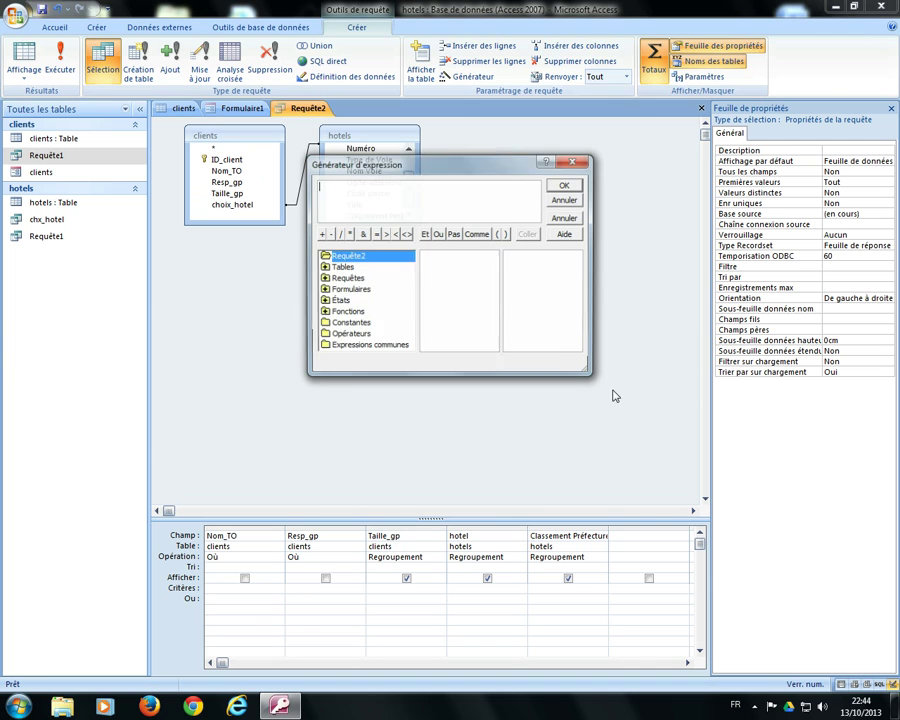
double_click(350, 289)
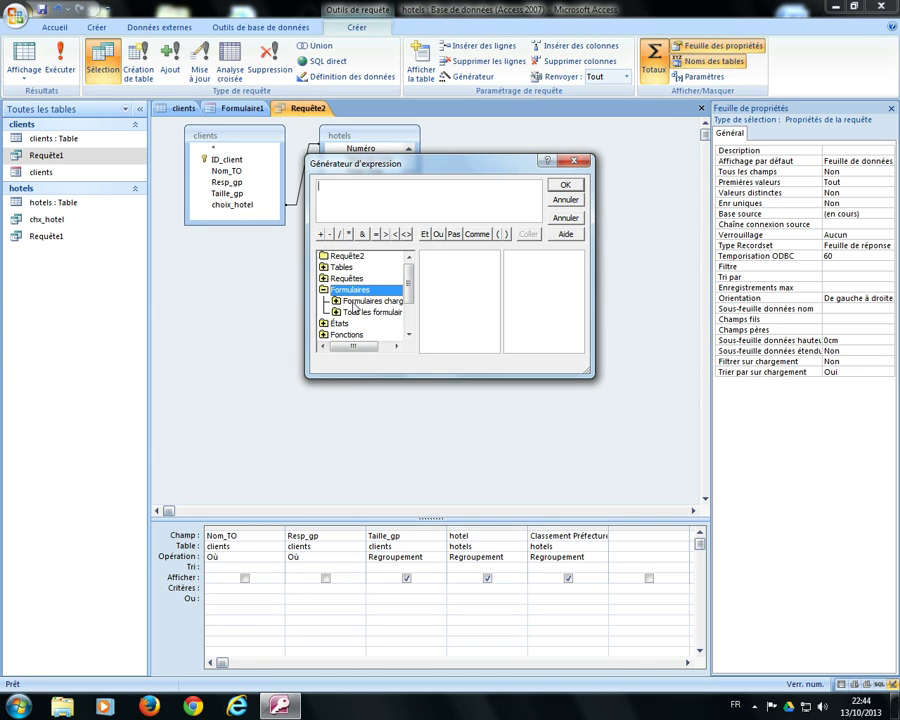
double_click(356, 301)
click(372, 312)
double_click(437, 274)
key(Return)
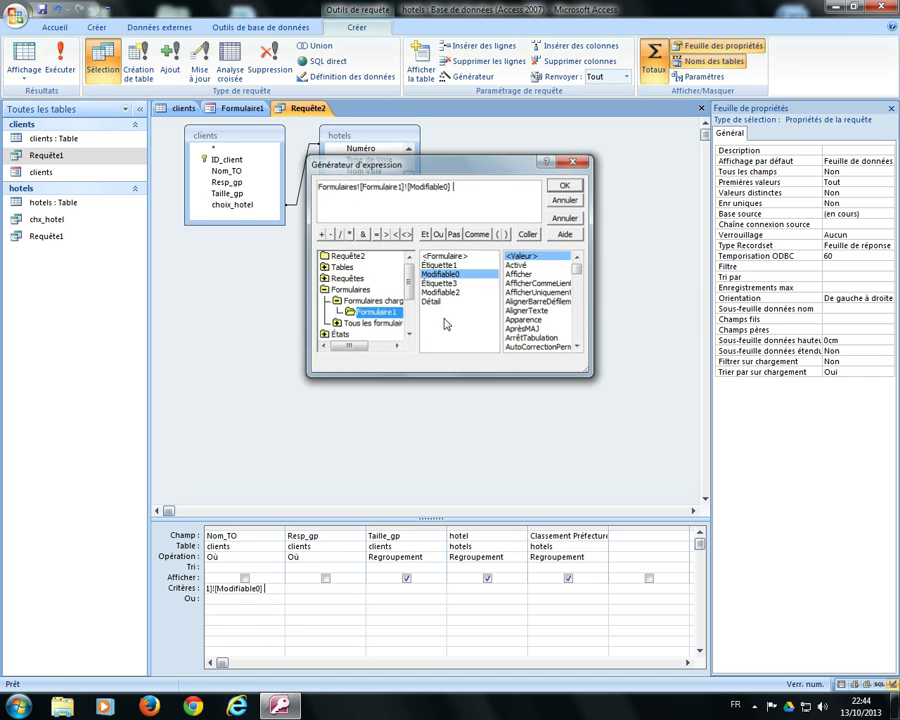
Build the Resp_gp criterion Formulaires![Formulaire1]![Modifiable2] in the expression builder
click(335, 563)
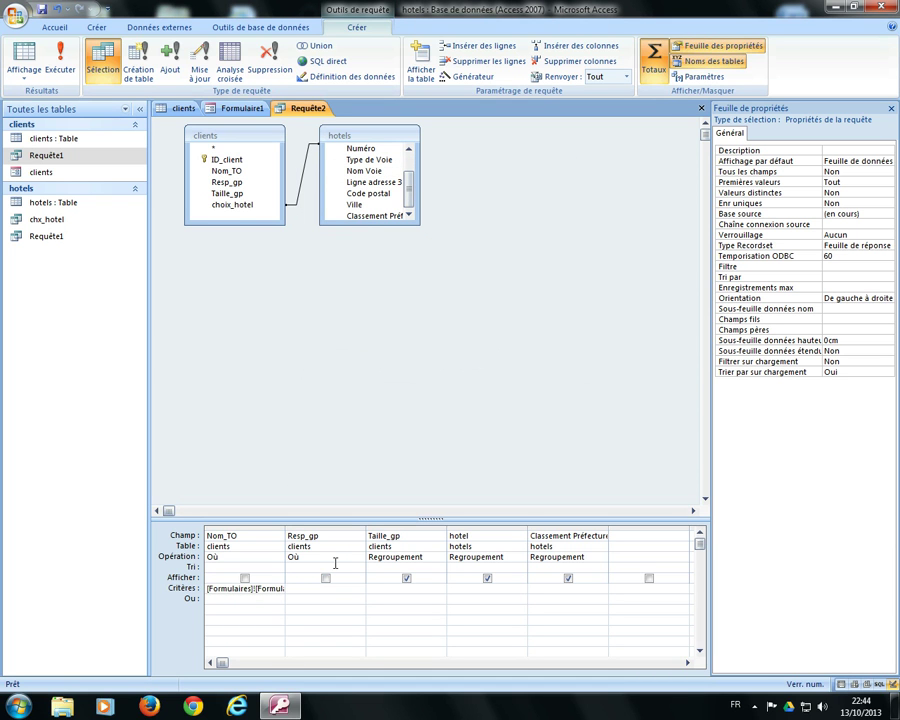
click(470, 76)
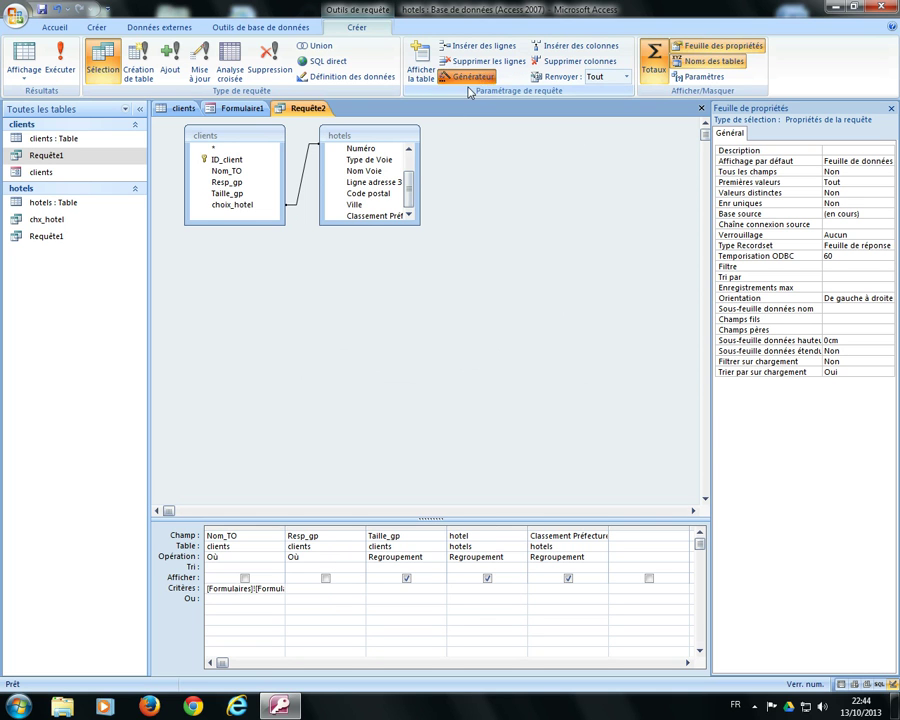
double_click(350, 289)
double_click(350, 301)
click(373, 312)
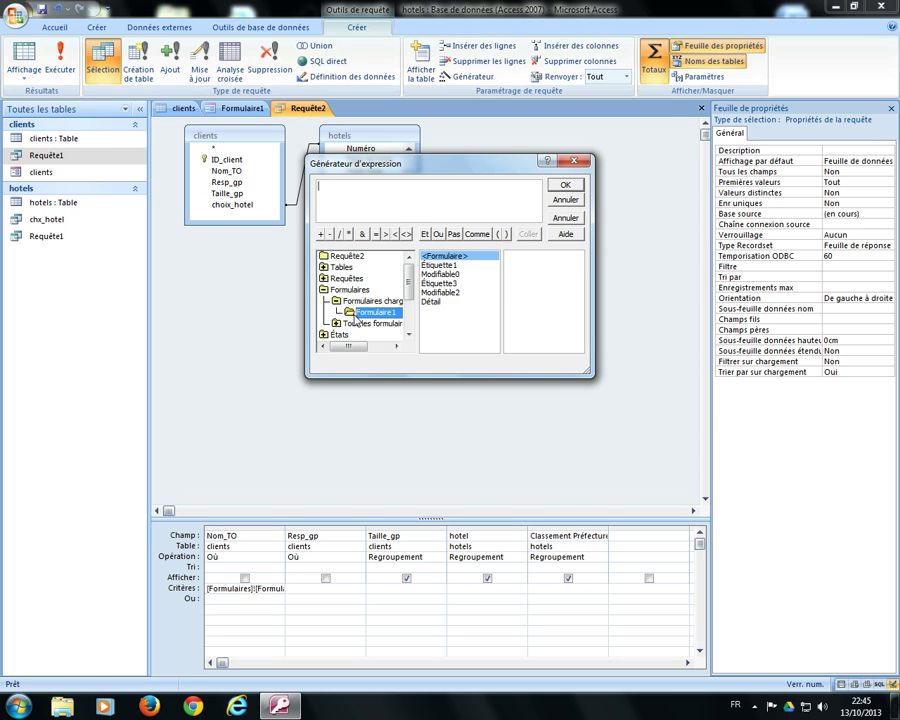
double_click(438, 293)
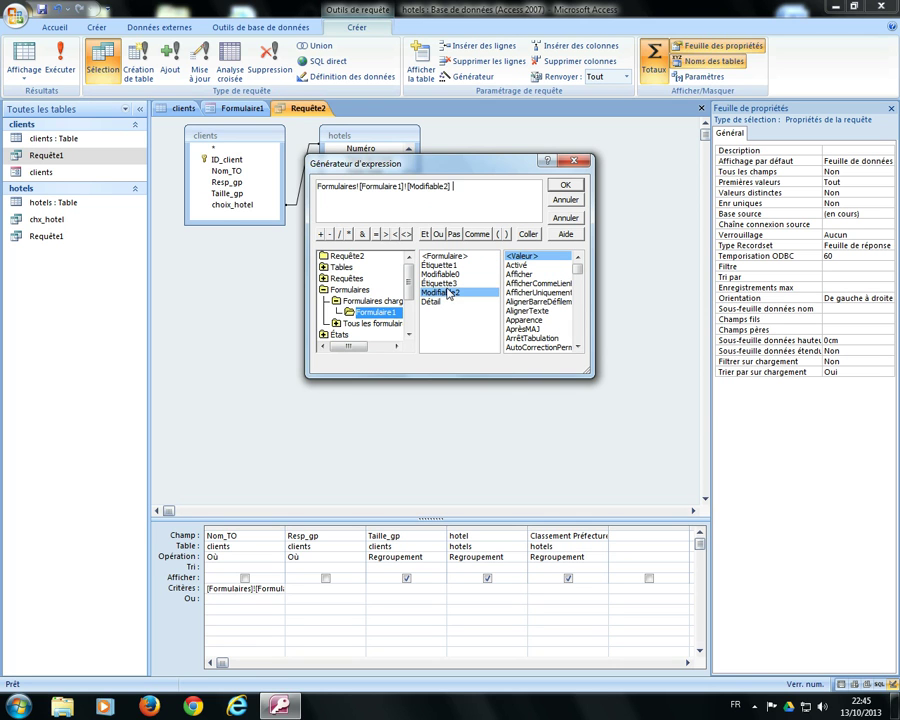
click(555, 200)
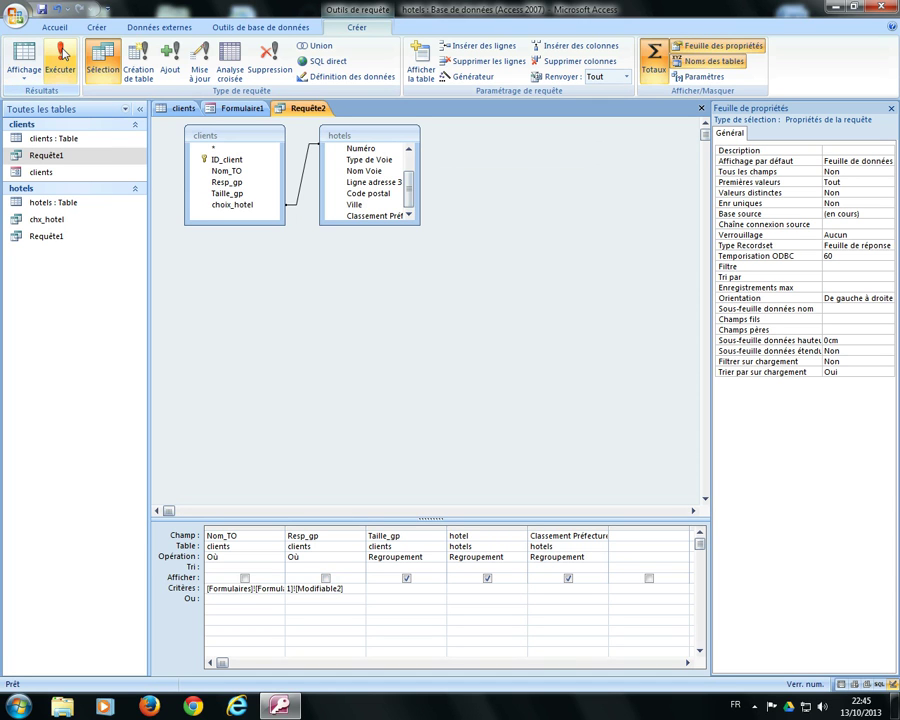
Run the query to view its result, then go back to Formulaire1 to compare it with the selected values
click(60, 55)
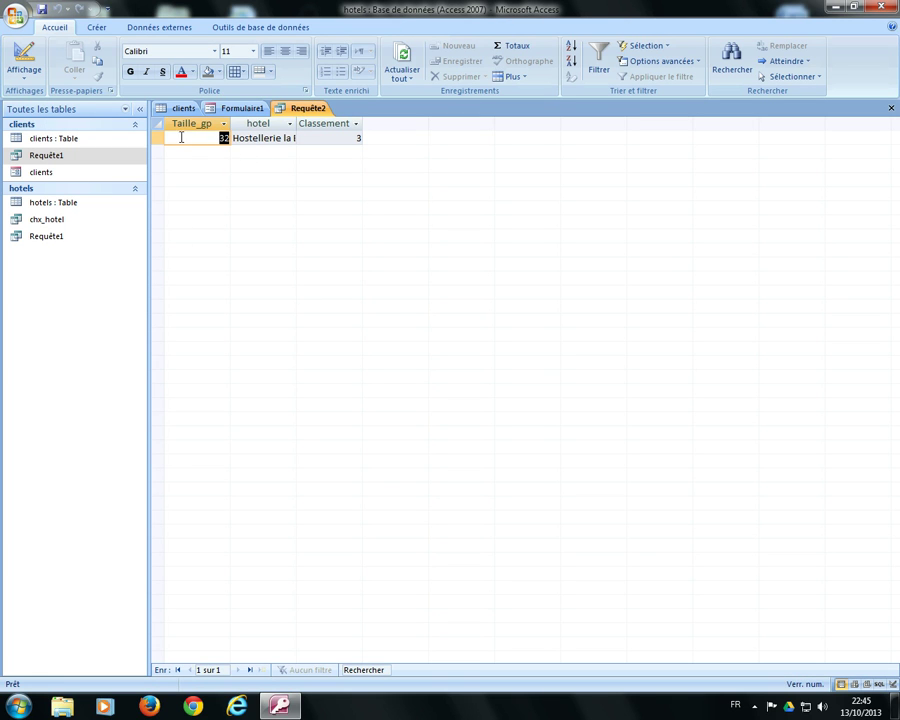
click(241, 108)
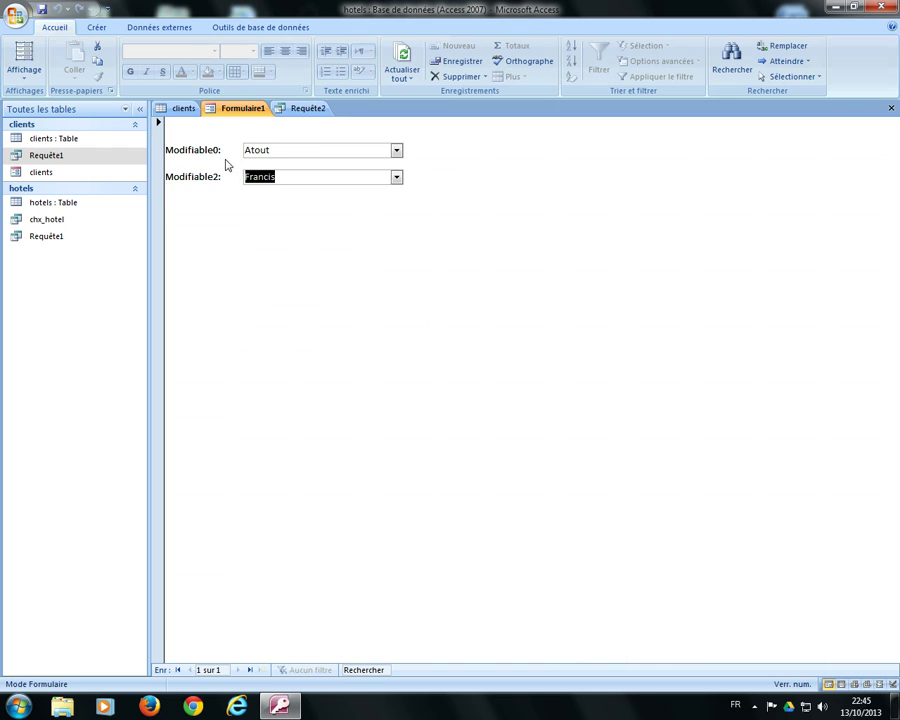
Widen the hotel column in the Requête2 result to fit its content, and compare the record with the clients and hotels tables
click(305, 109)
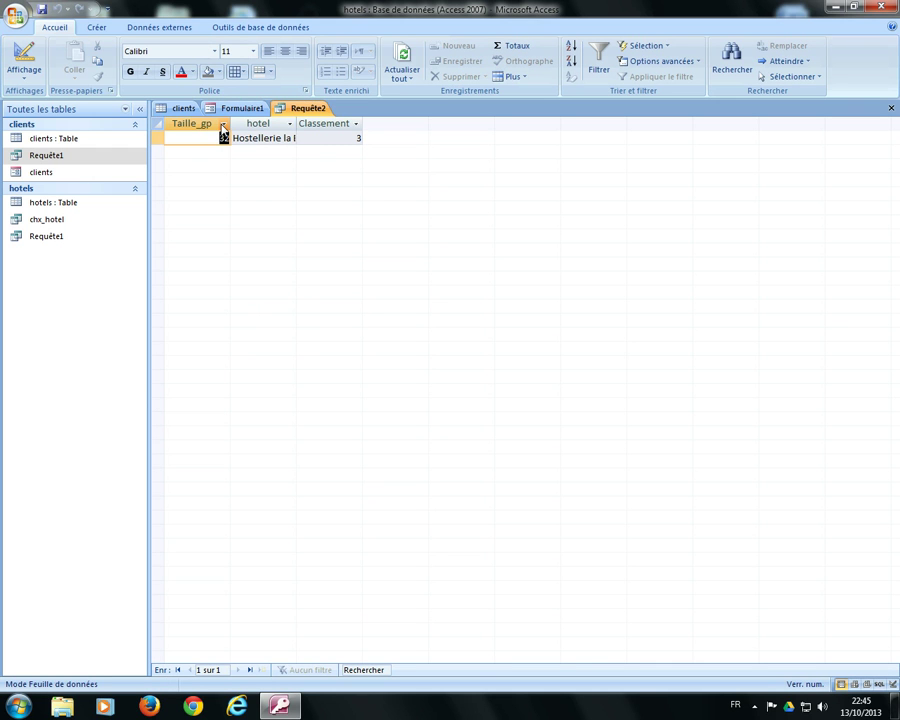
double_click(295, 124)
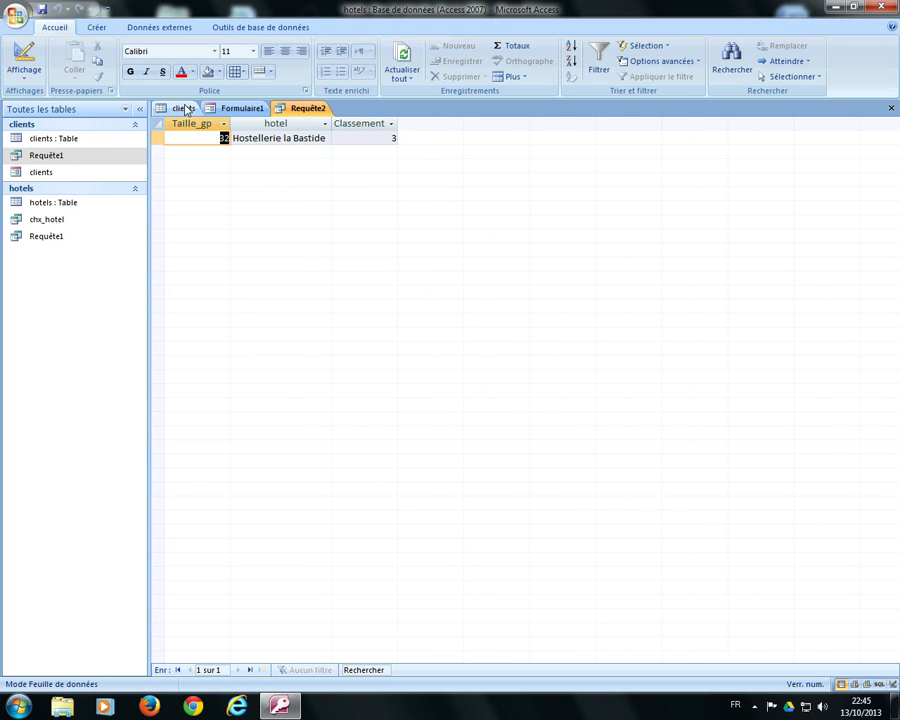
click(185, 107)
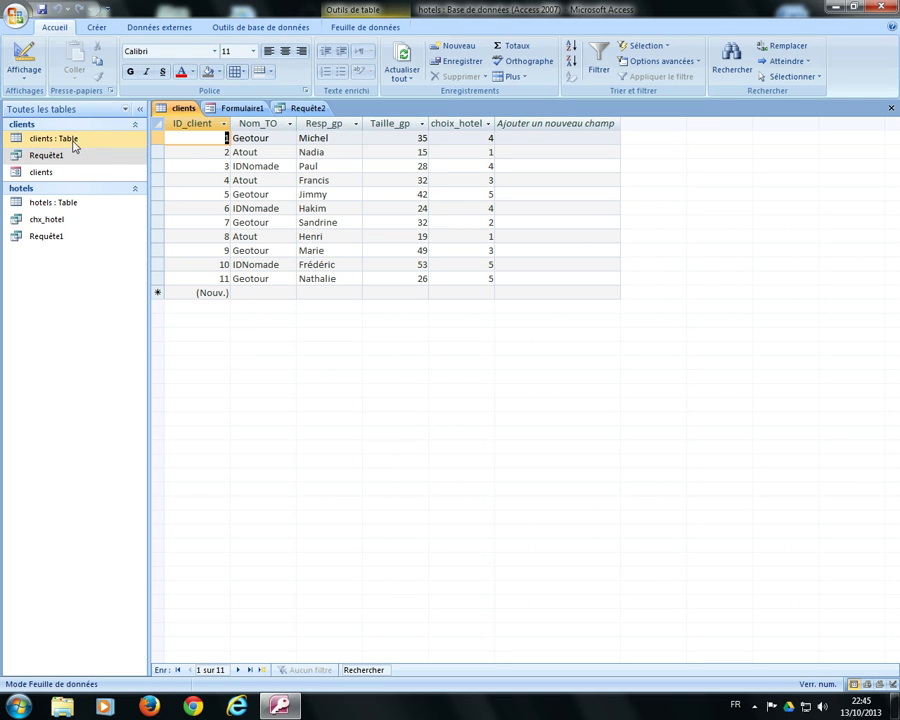
double_click(70, 203)
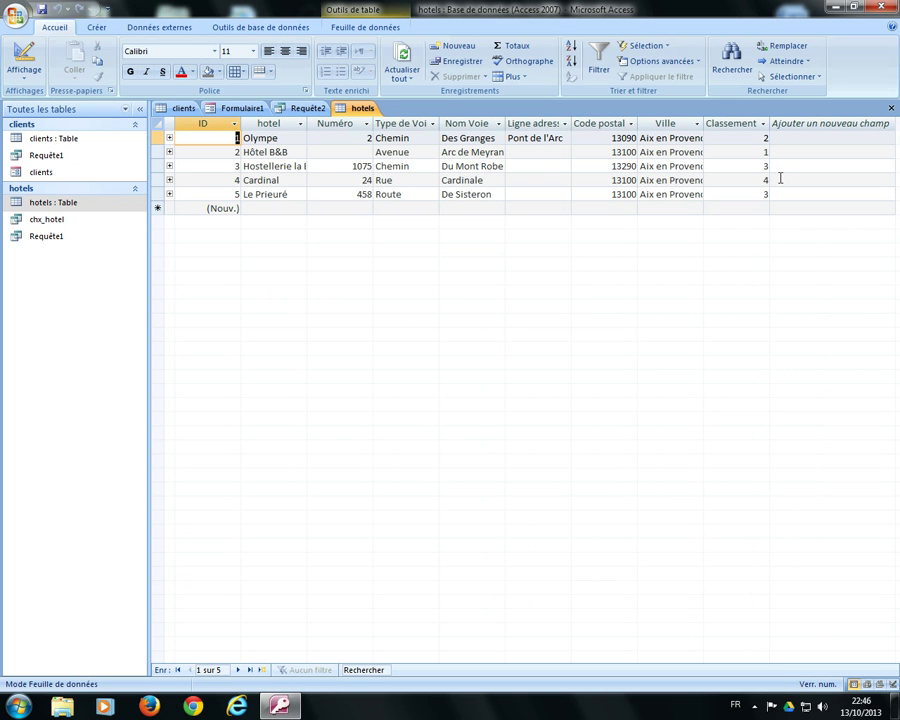
Save Requête2 under the name choixgp
click(325, 110)
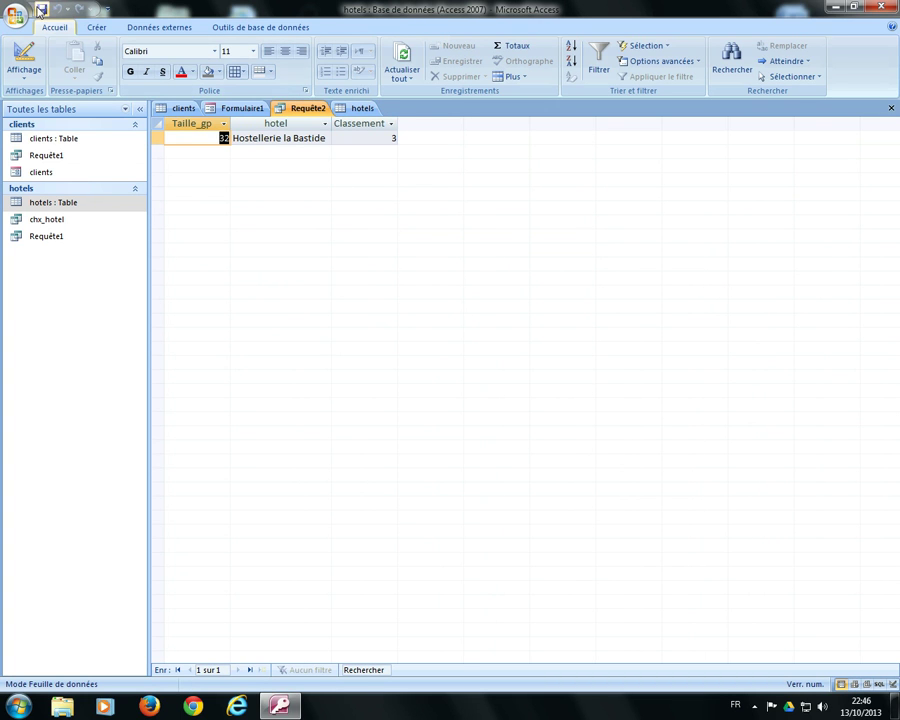
click(41, 9)
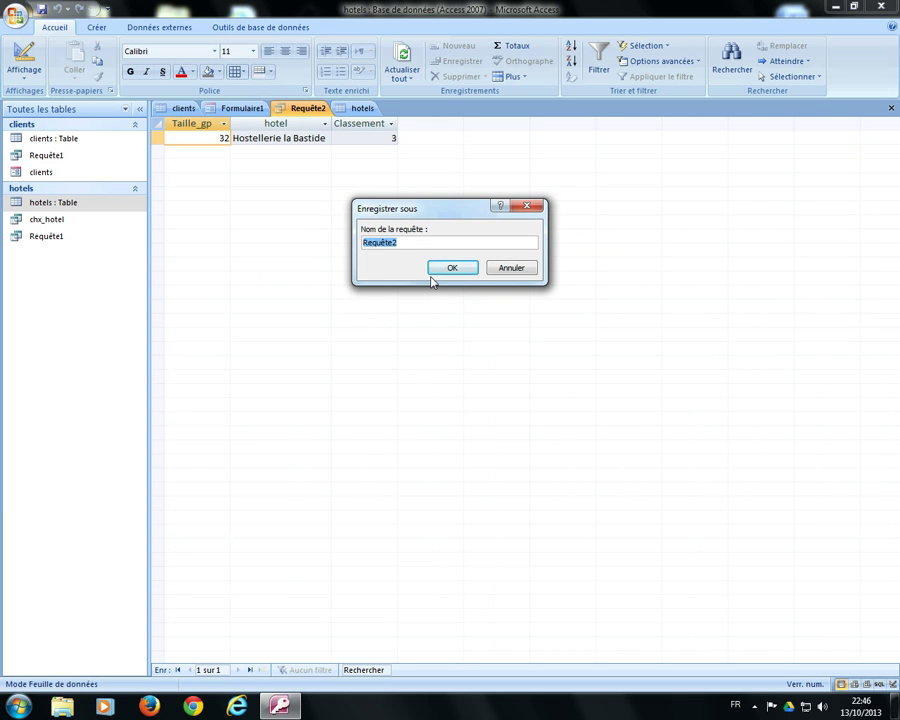
text(choixgp)
click(434, 272)
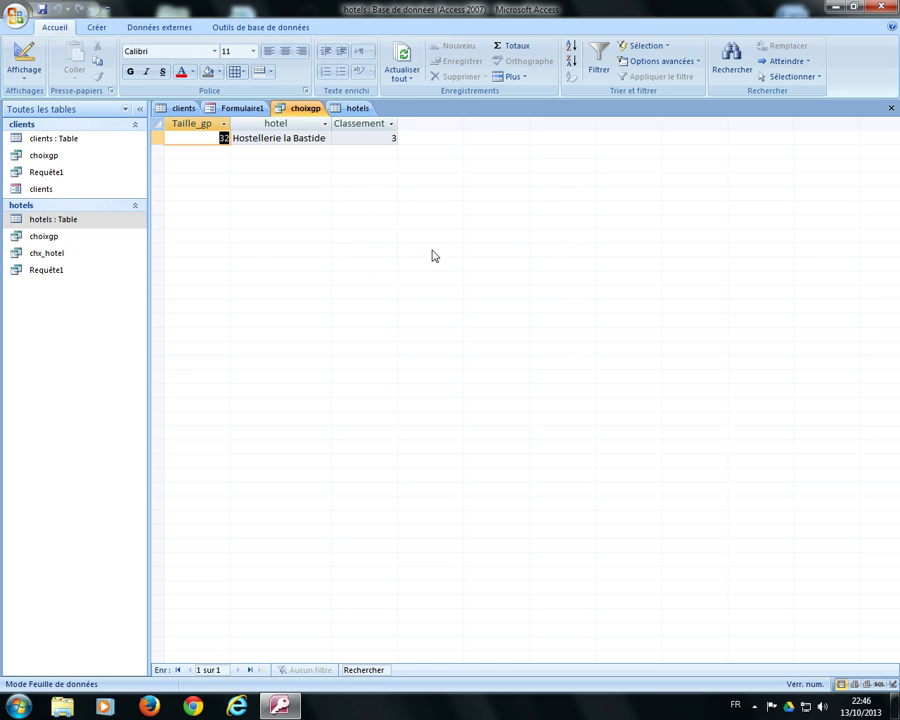
Create a report from the choixgp query and centre the Taille_gp heading, value and count plus the Classement Préfecture value
click(94, 32)
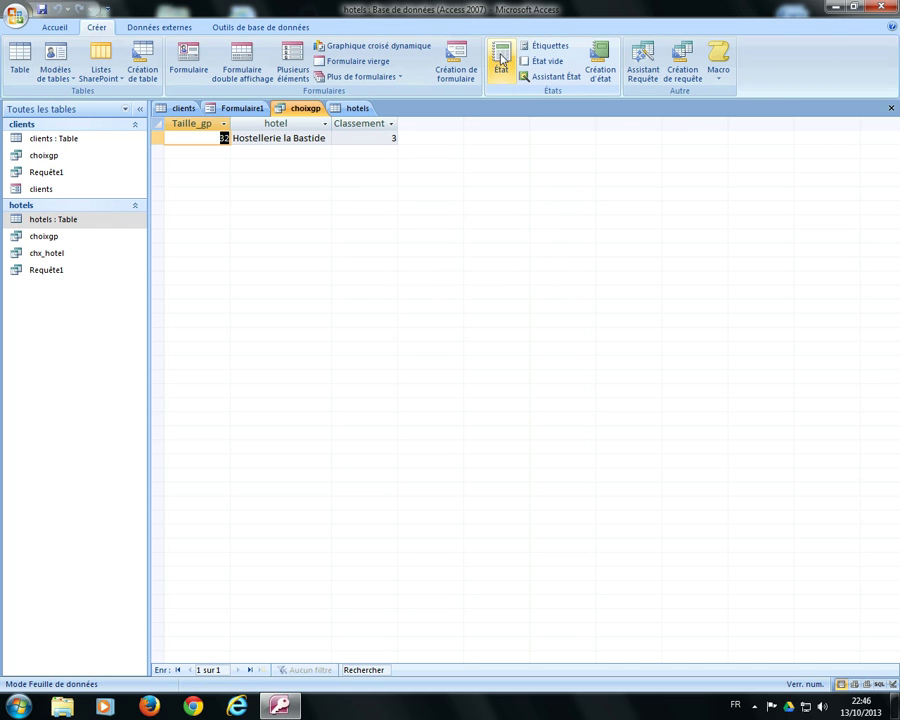
click(505, 58)
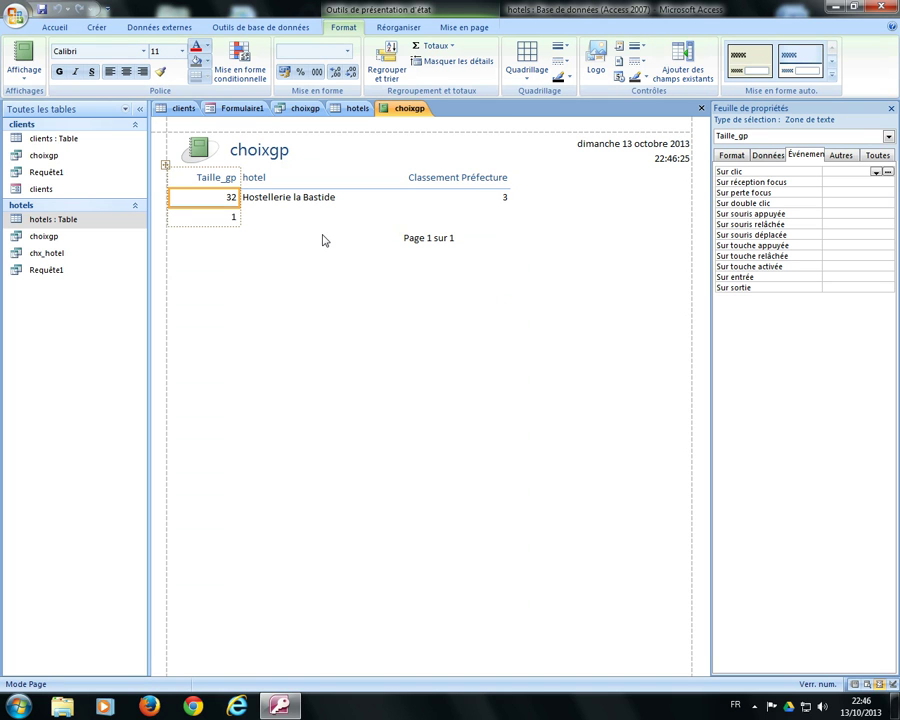
click(126, 71)
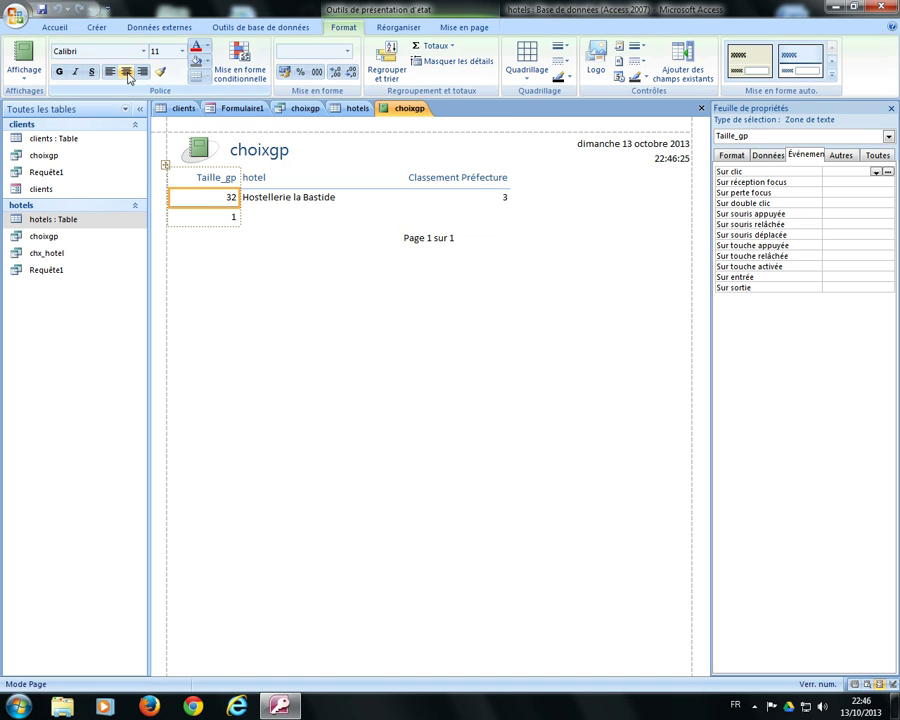
click(222, 178)
click(126, 71)
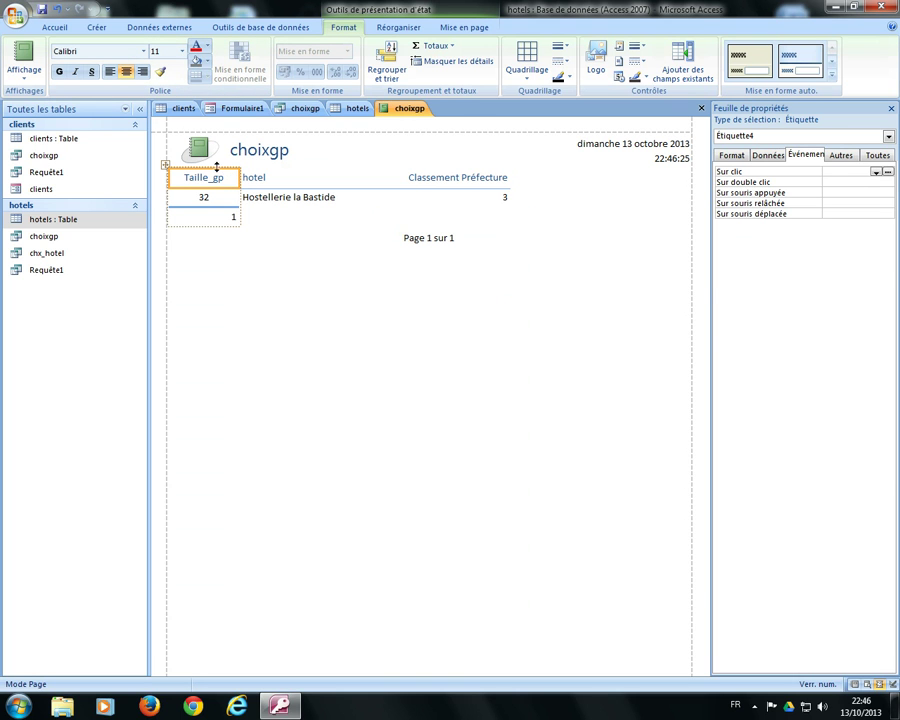
click(209, 219)
click(126, 71)
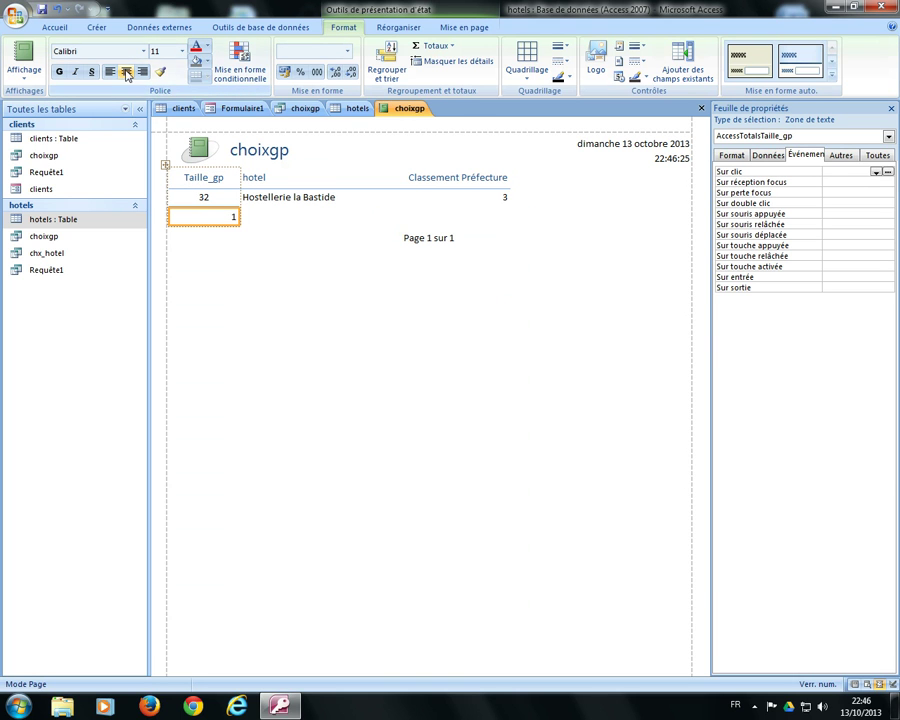
click(486, 196)
click(126, 71)
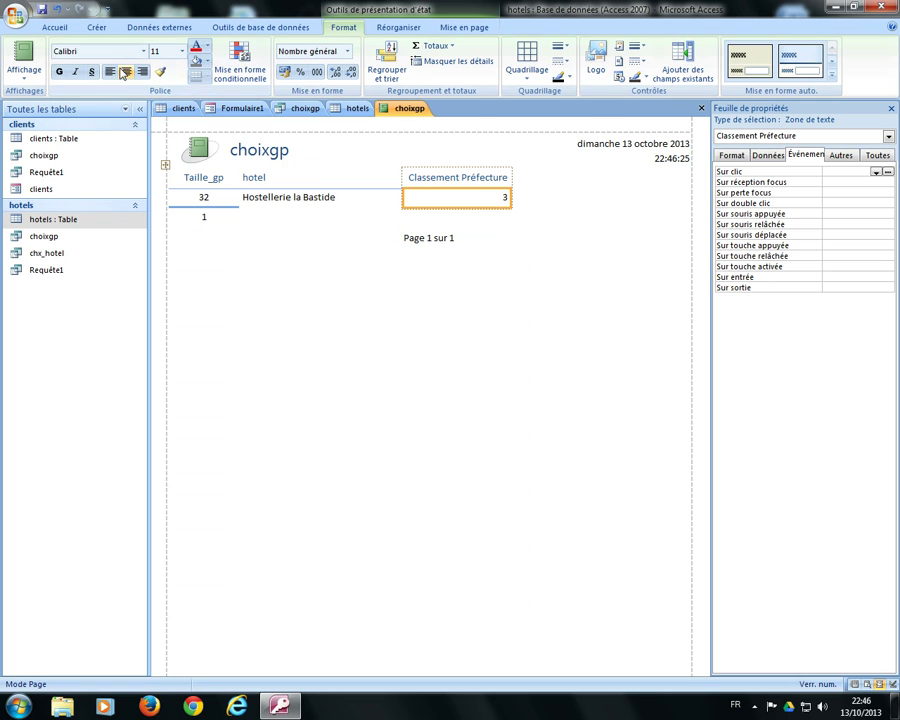
click(390, 178)
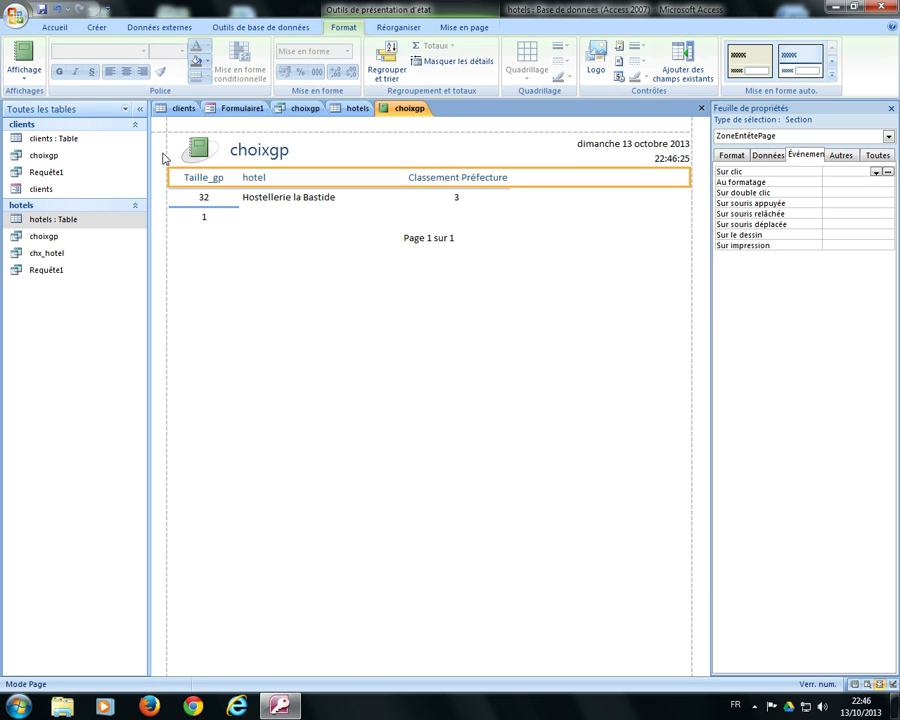
Switch the report to design view and add a text box about 4 cm wide in the report header beside the title
click(25, 76)
click(68, 193)
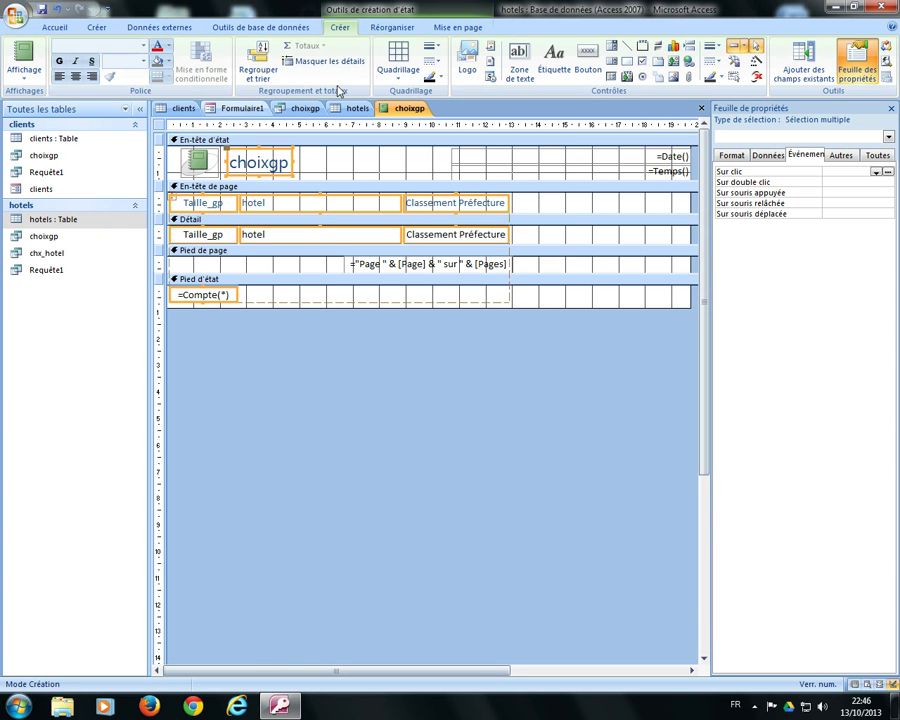
click(519, 62)
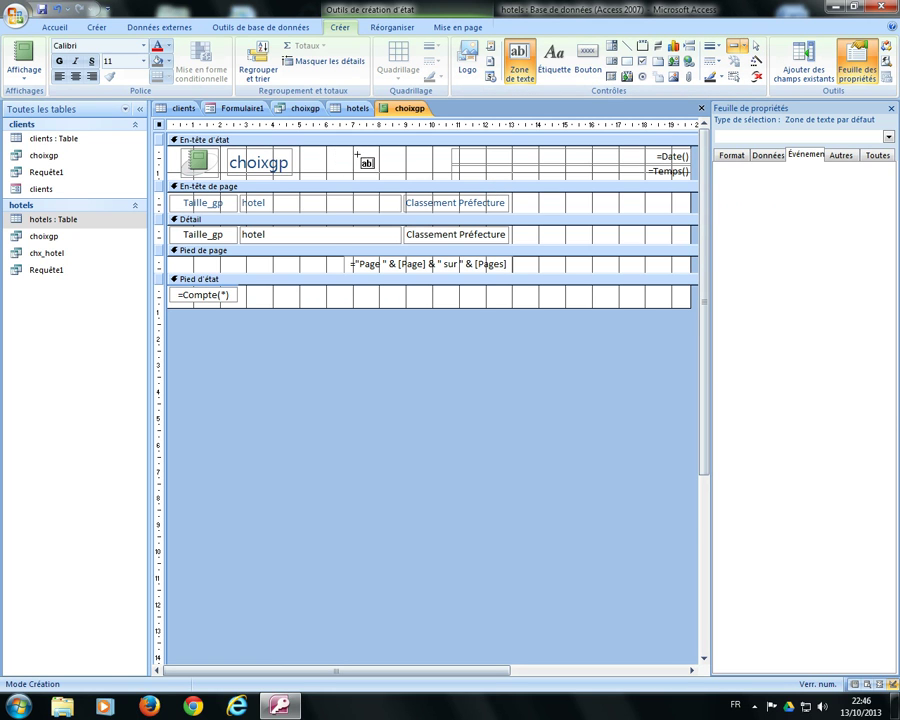
drag(326, 152, 432, 172)
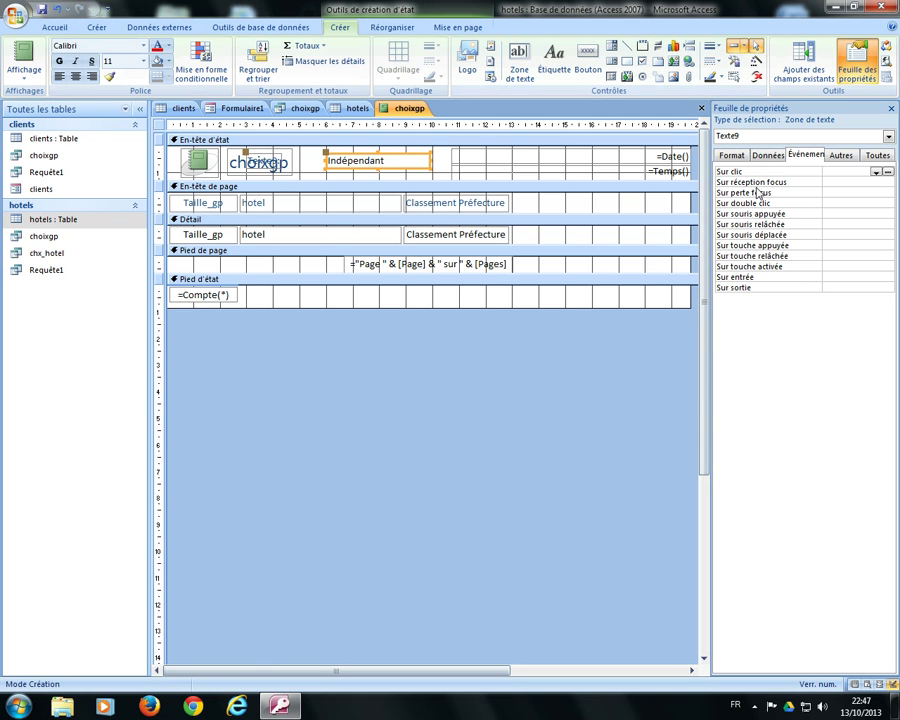
Set the text box's control source to Formulaires![Formulaire1]![Modifiable2] with the expression builder and display the report
click(768, 156)
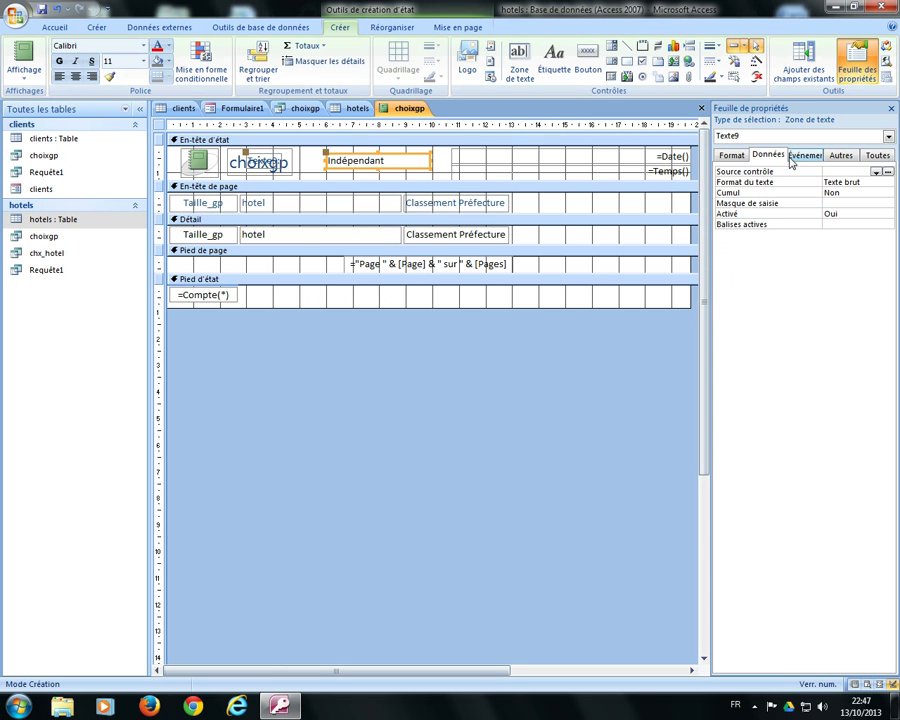
click(887, 173)
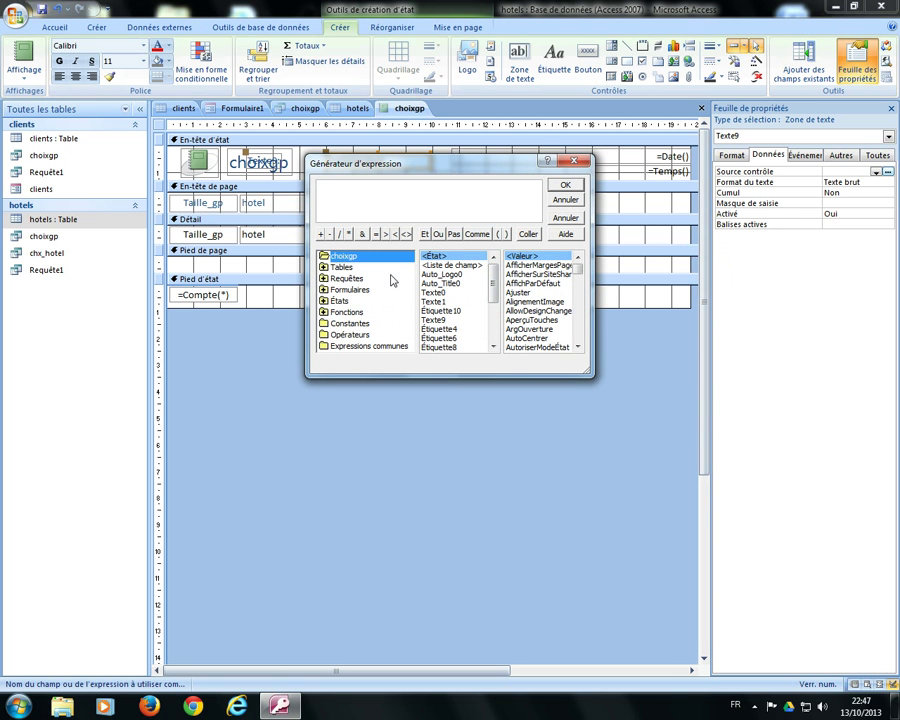
double_click(350, 289)
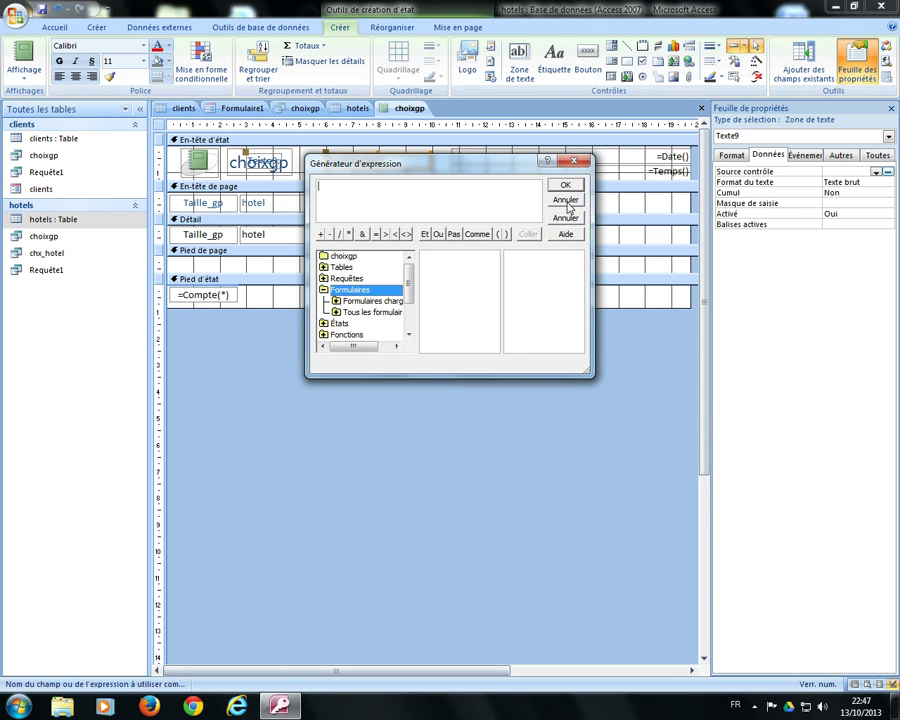
double_click(385, 300)
click(375, 312)
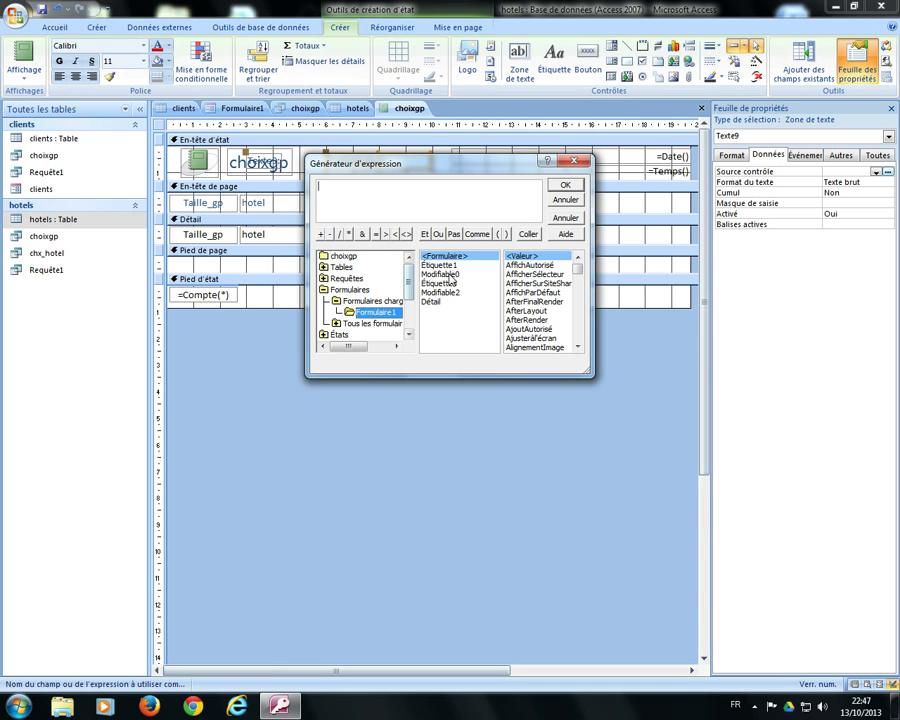
double_click(449, 276)
double_click(441, 292)
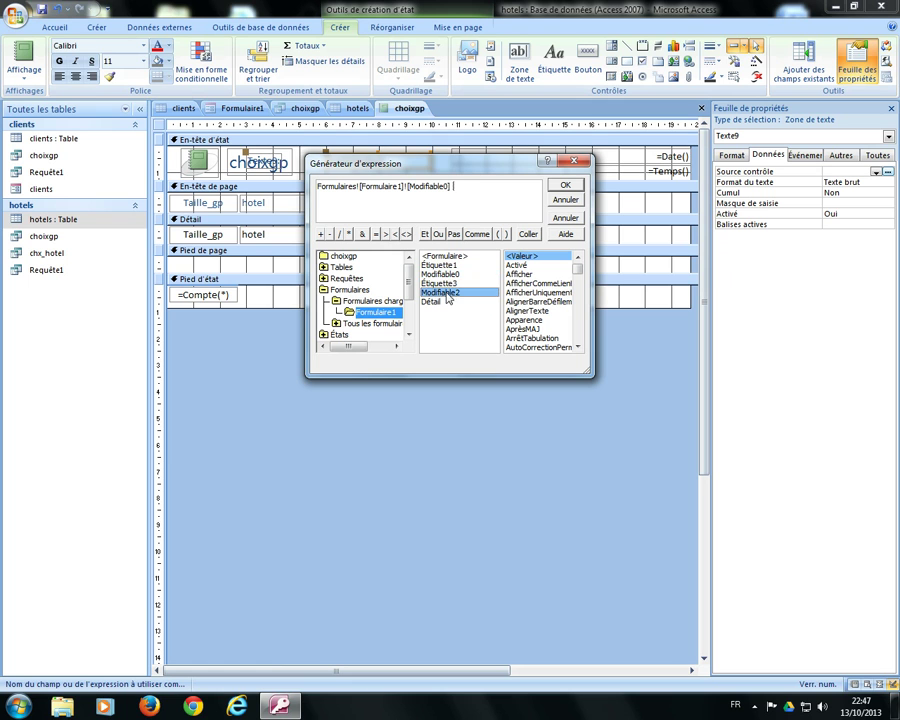
drag(477, 188, 265, 181)
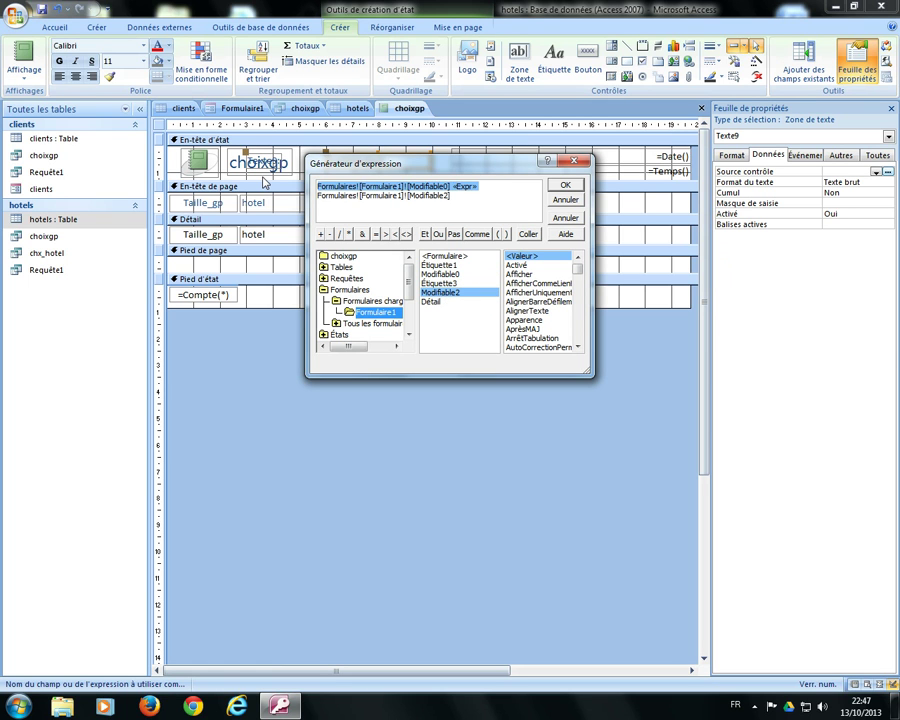
key(Delete)
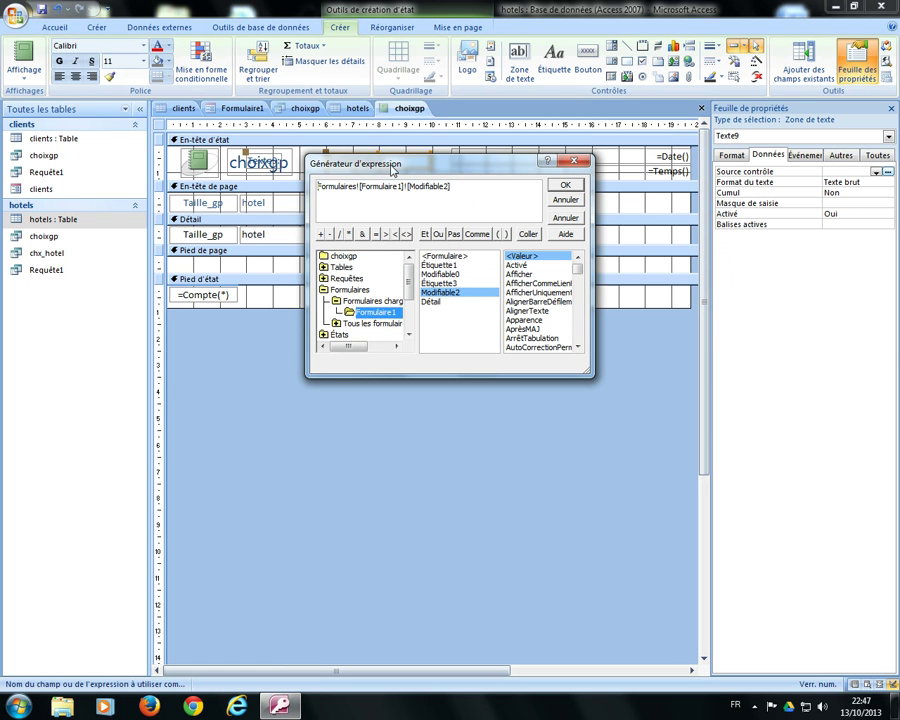
click(566, 186)
click(24, 58)
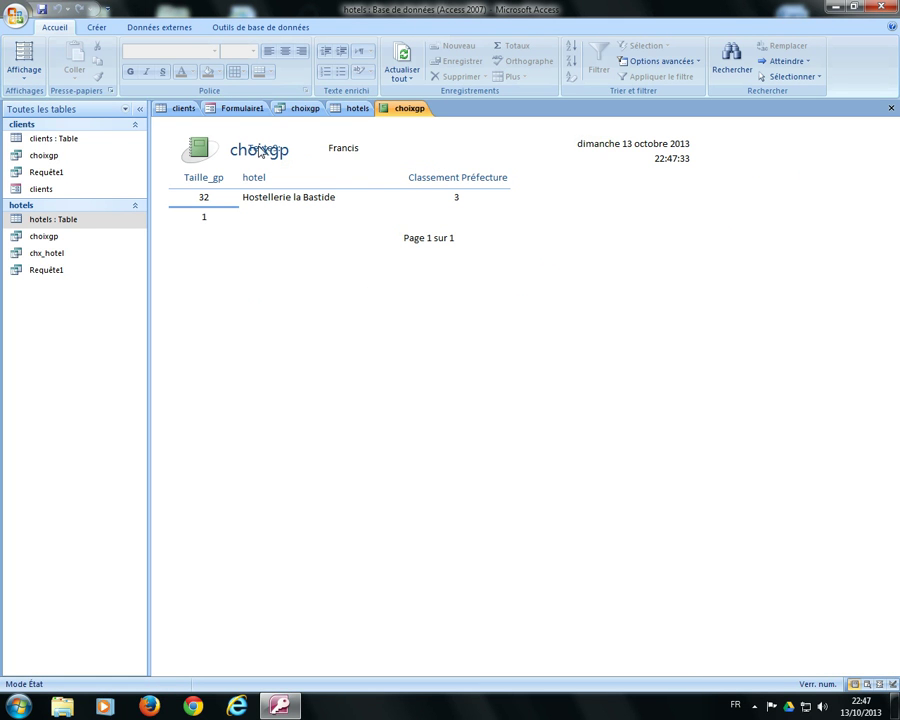
Switch the report to layout view and delete the text box's attached label that overlaps the title
click(22, 60)
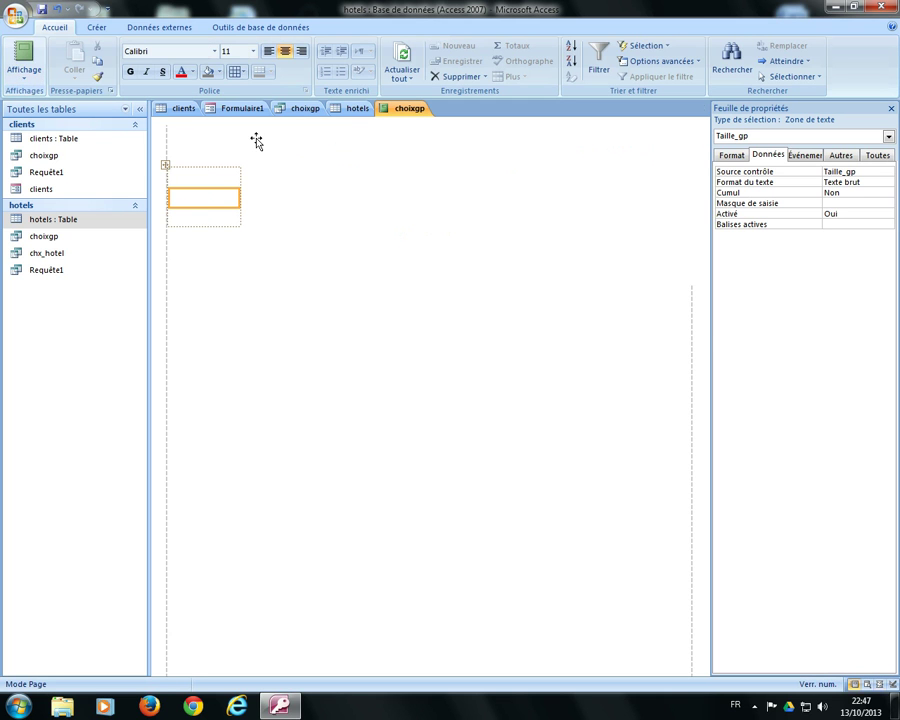
click(257, 146)
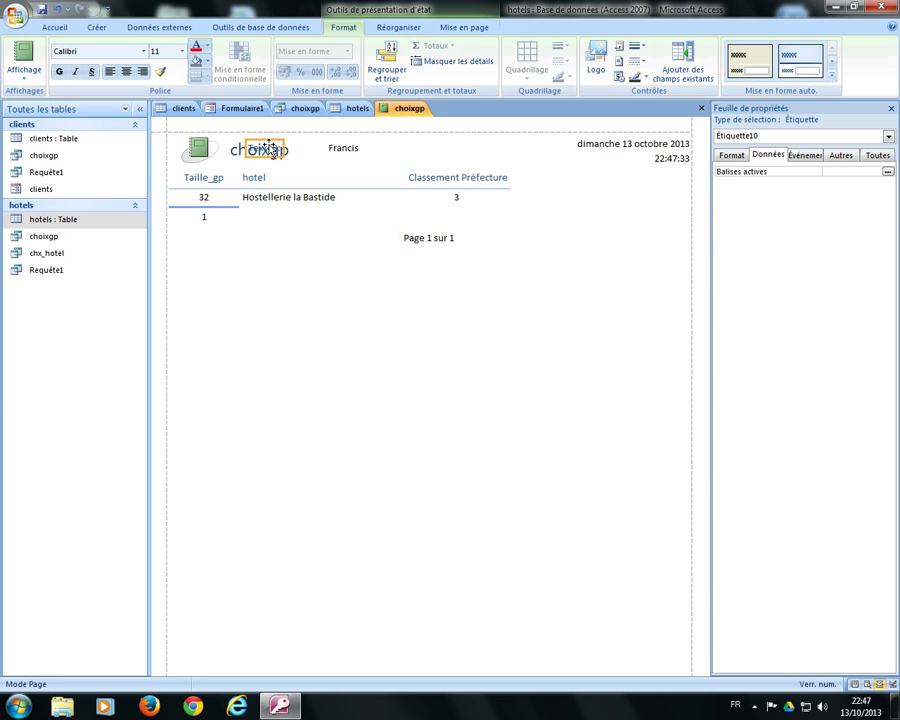
click(358, 138)
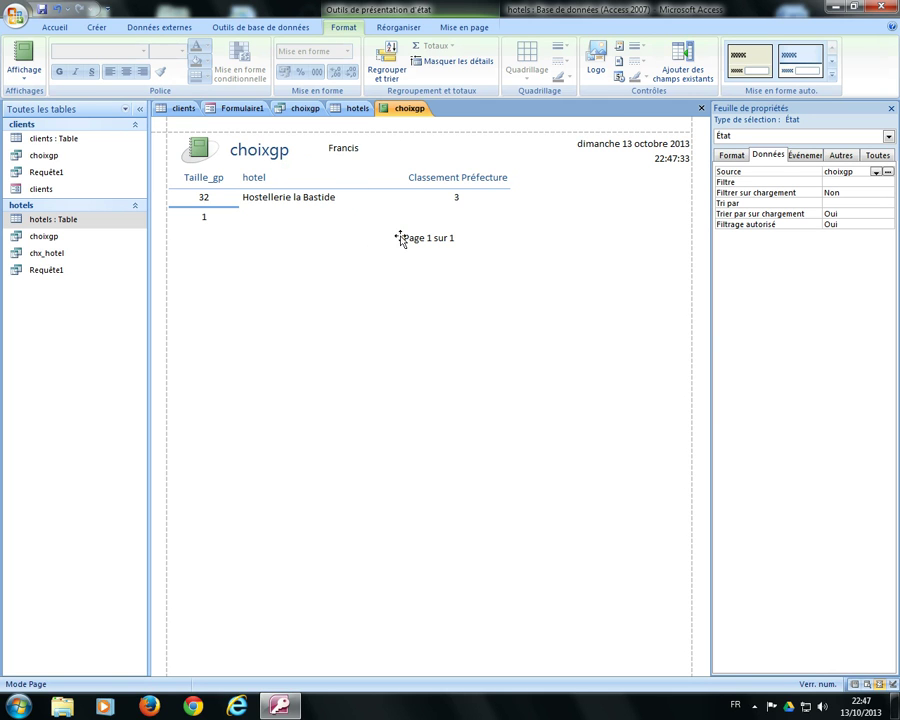
Change the report title to Groupe
click(262, 154)
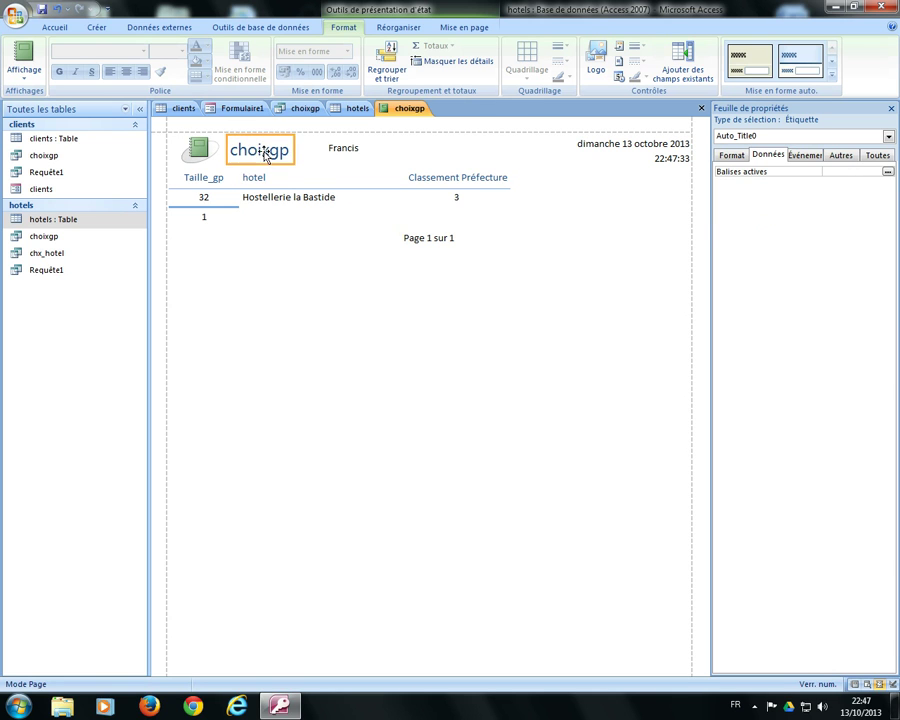
click(263, 152)
drag(287, 151, 213, 155)
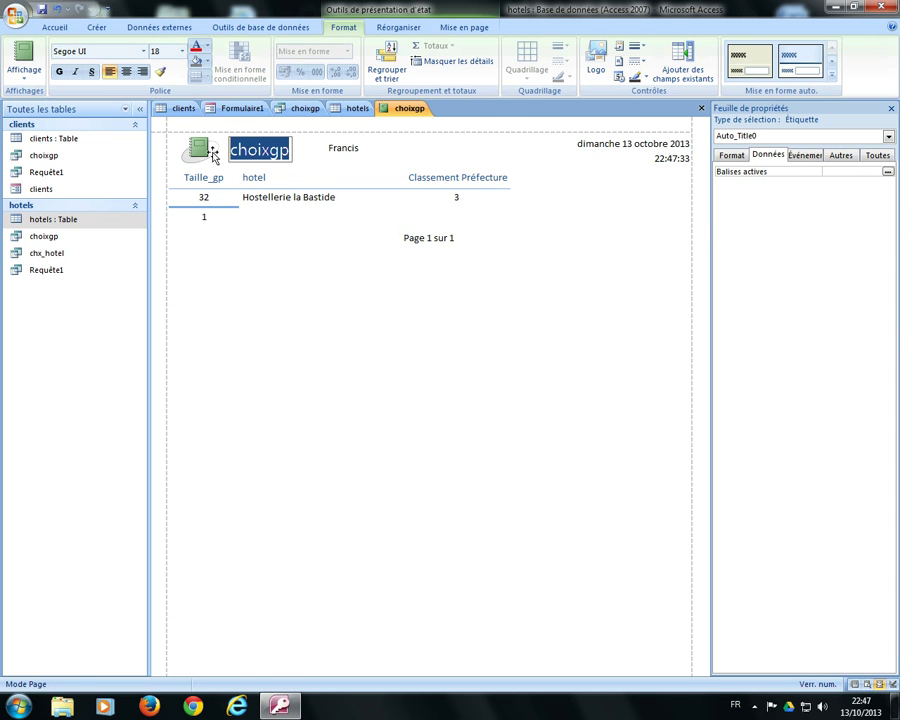
text(Groupe)
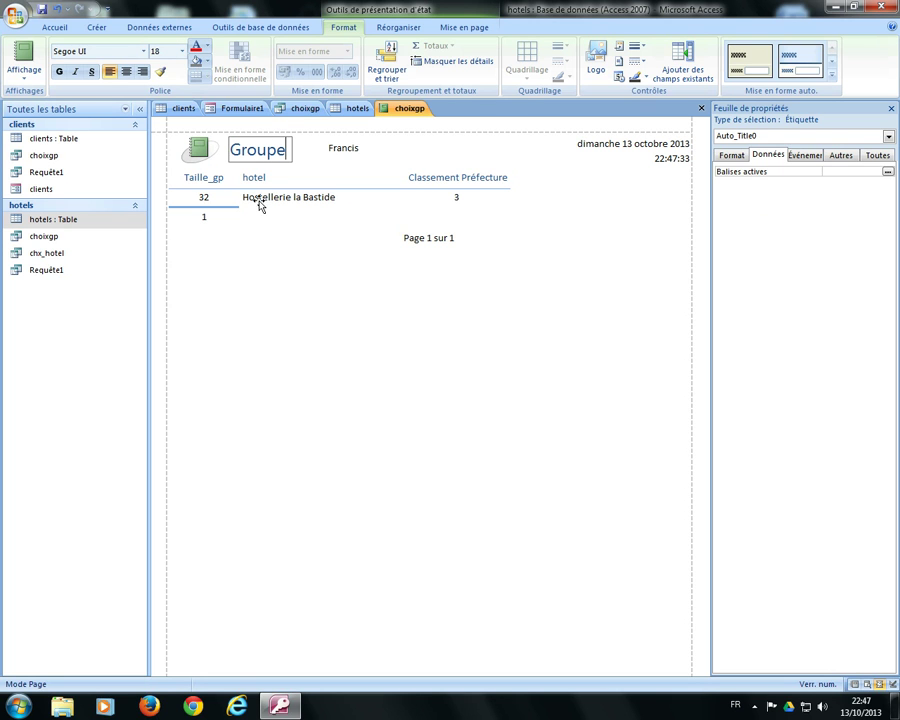
click(307, 246)
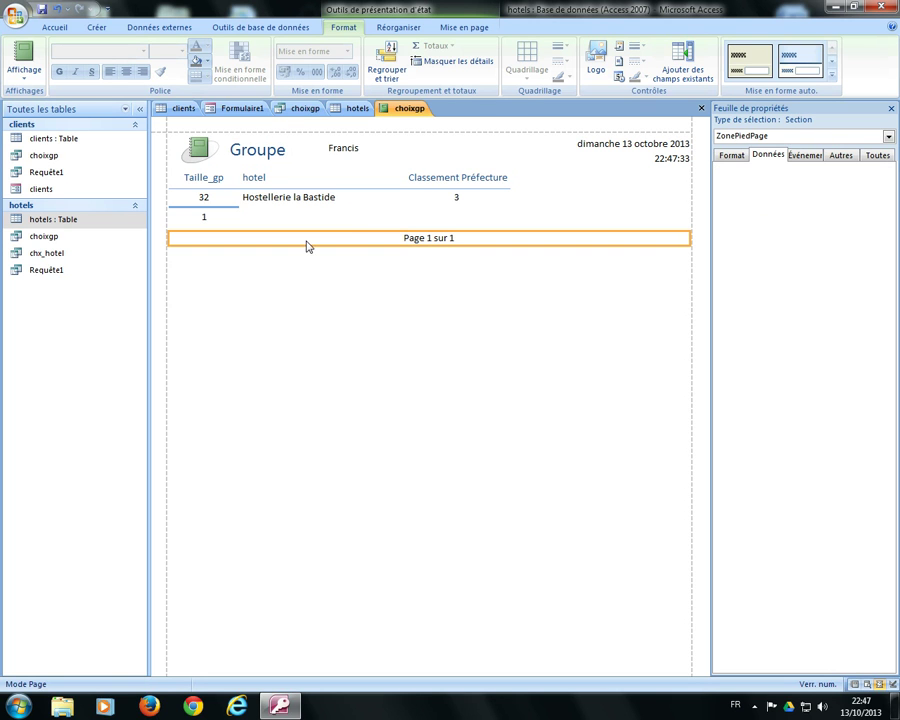
click(363, 221)
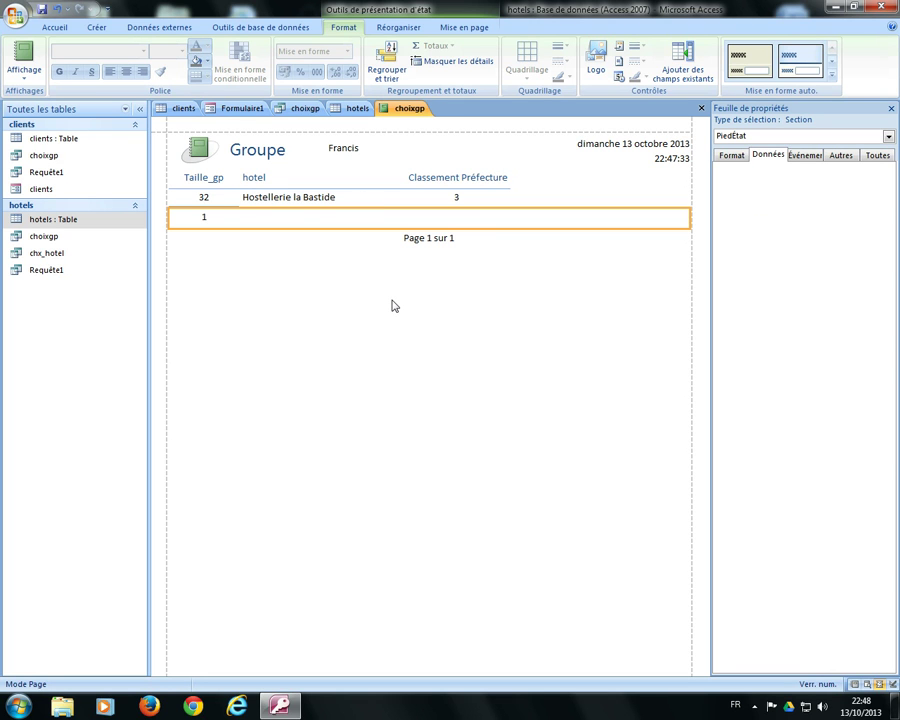
Close the report and save its changes under the name choixgp
click(701, 108)
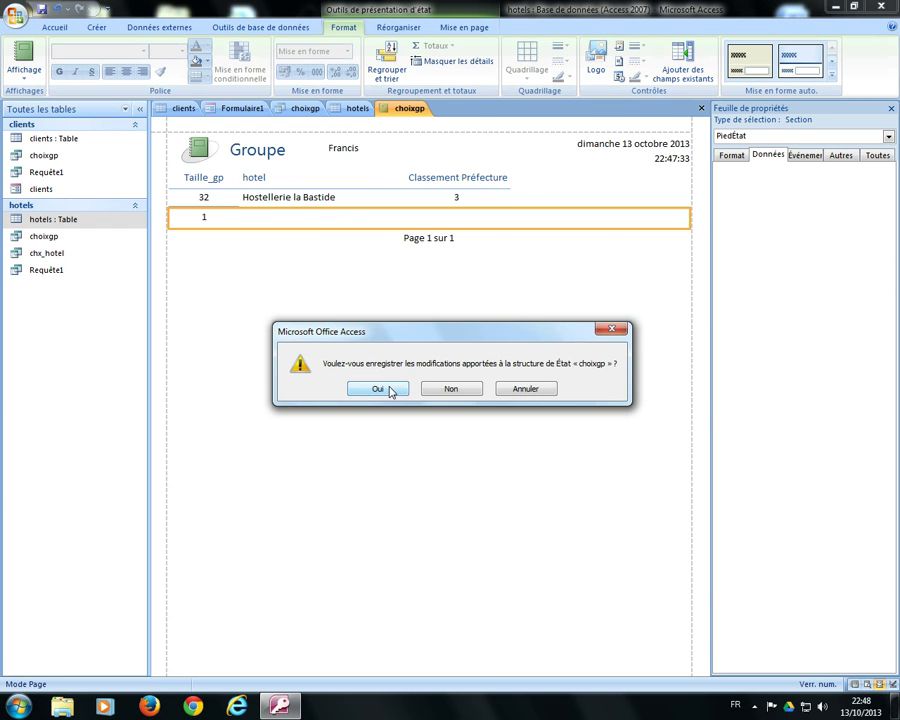
click(378, 389)
click(462, 268)
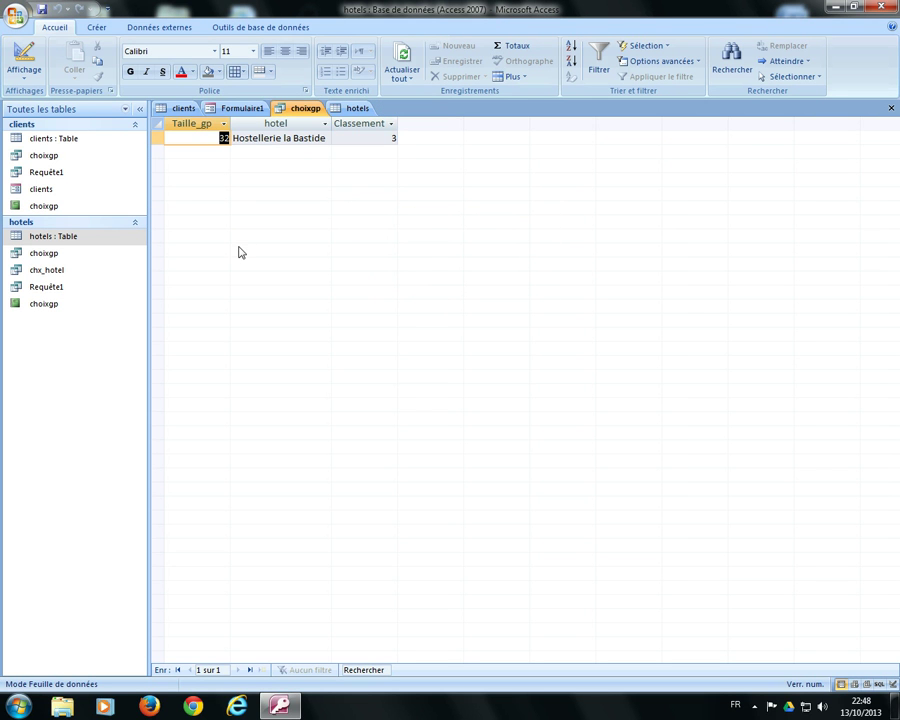
Open Formulaire1 in design view and draw a command button about 2.6 cm wide below the second combo box
click(258, 108)
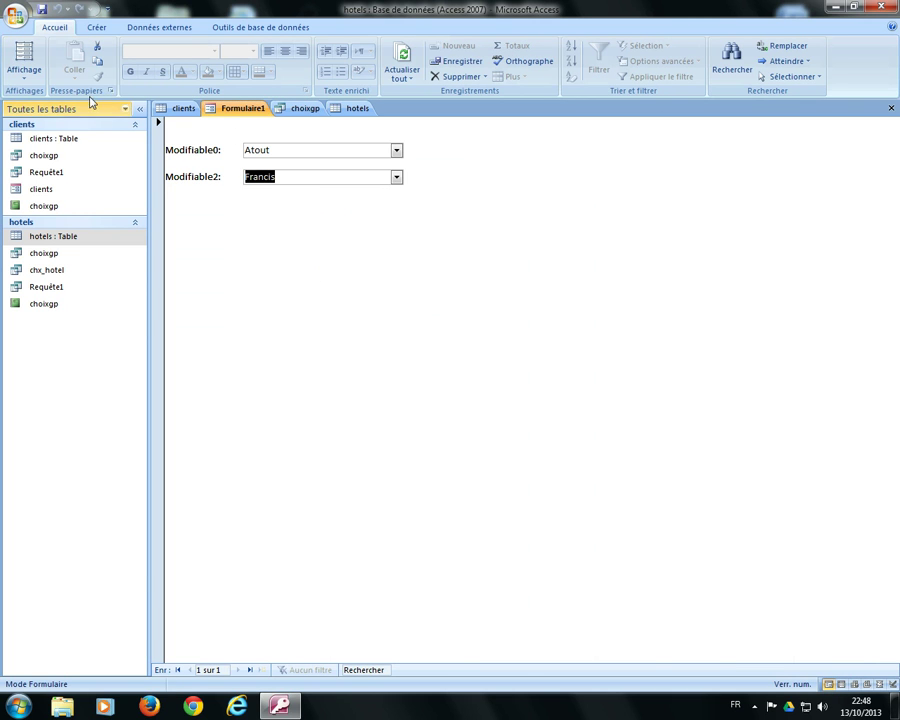
click(26, 78)
click(66, 255)
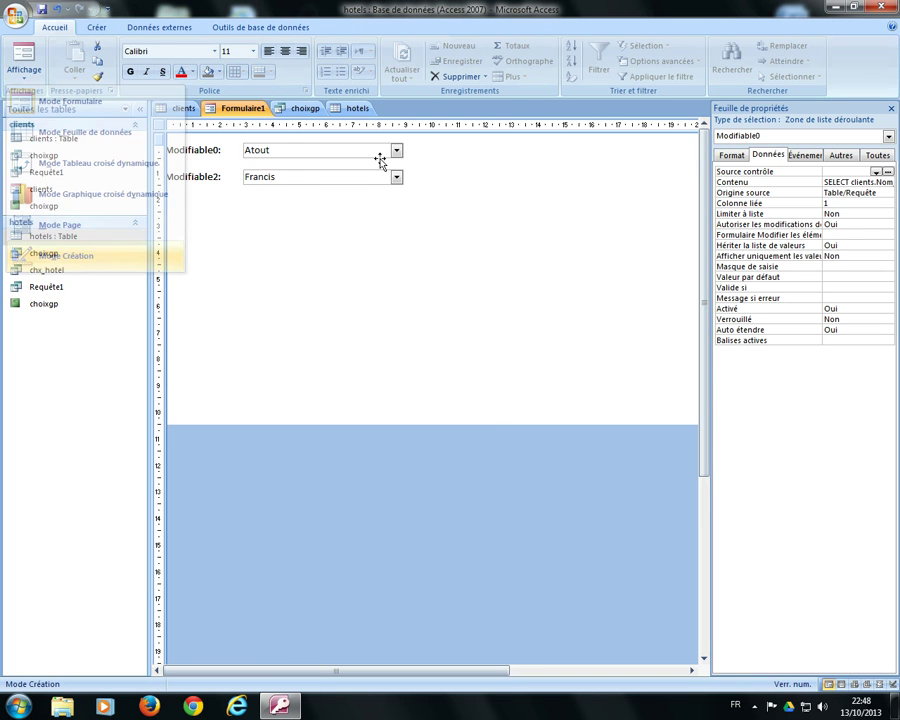
click(450, 62)
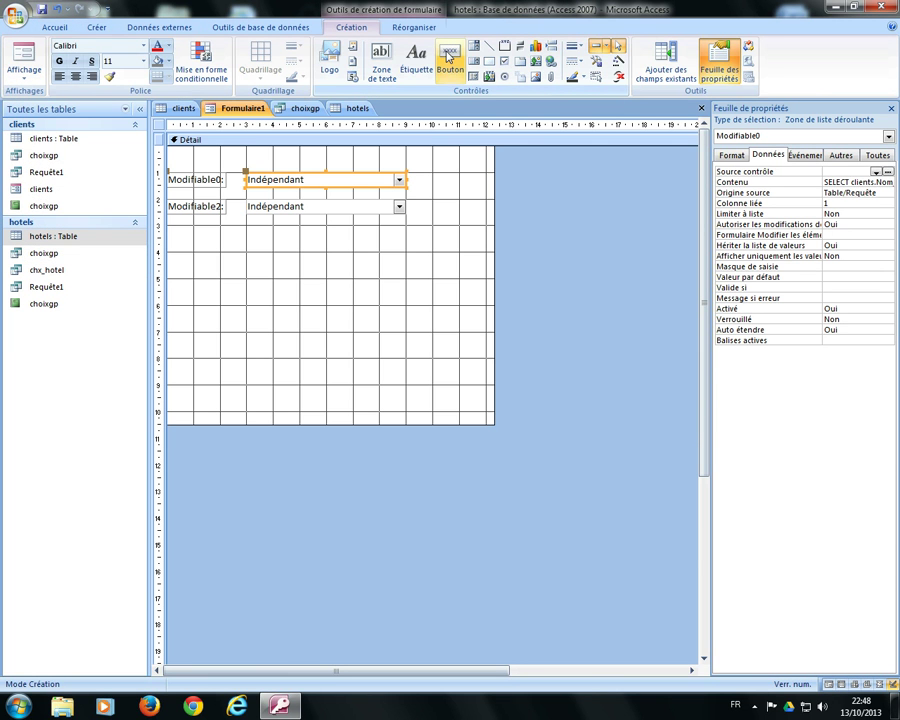
drag(337, 233, 406, 250)
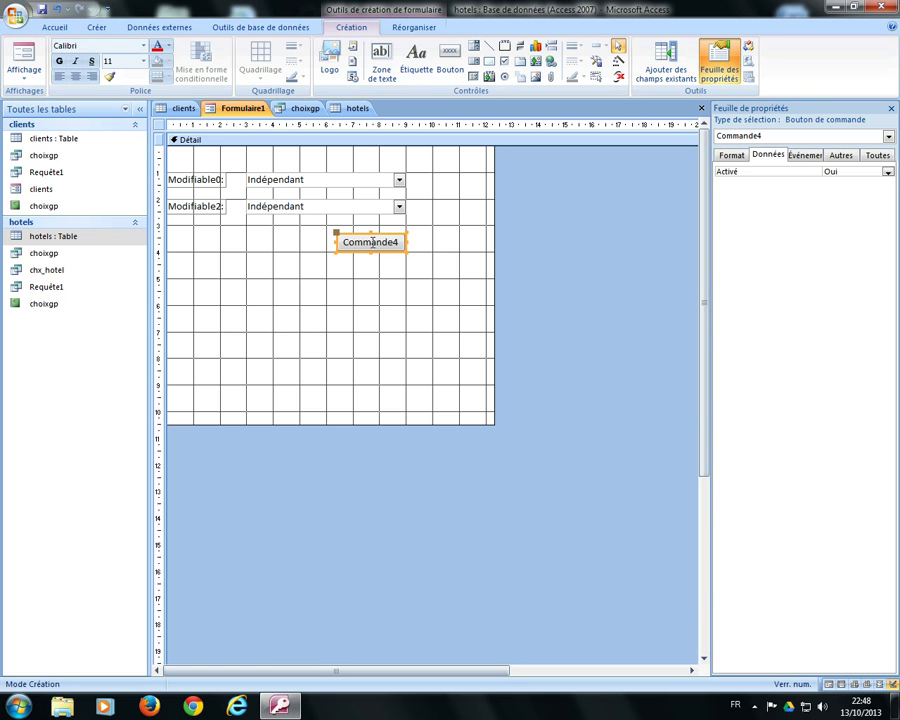
Create a macro for the new button's Sur clic event with OuvrirEtat as its first action
click(802, 157)
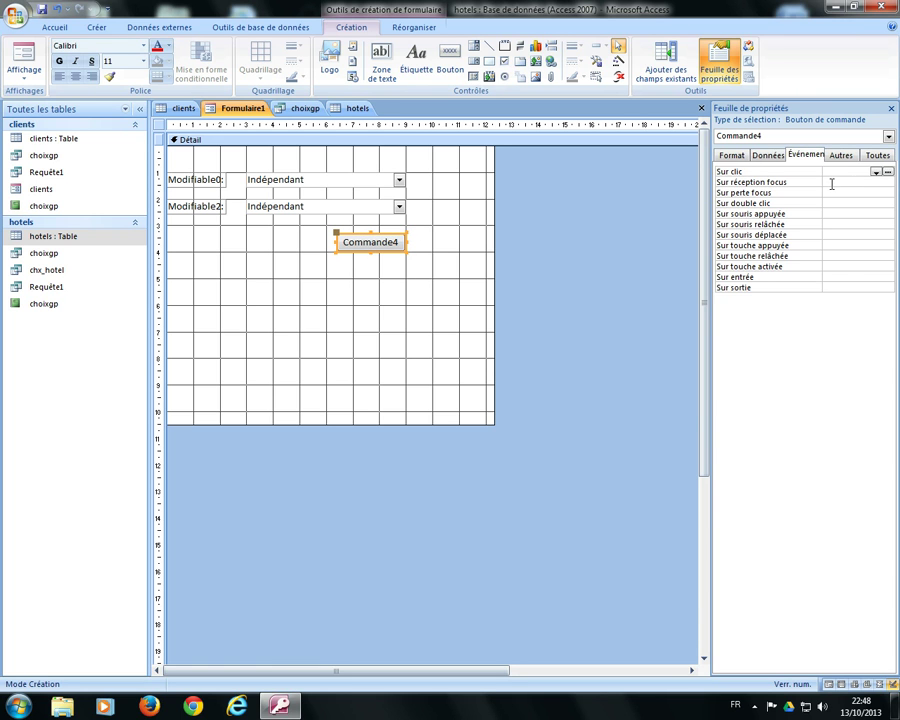
click(887, 173)
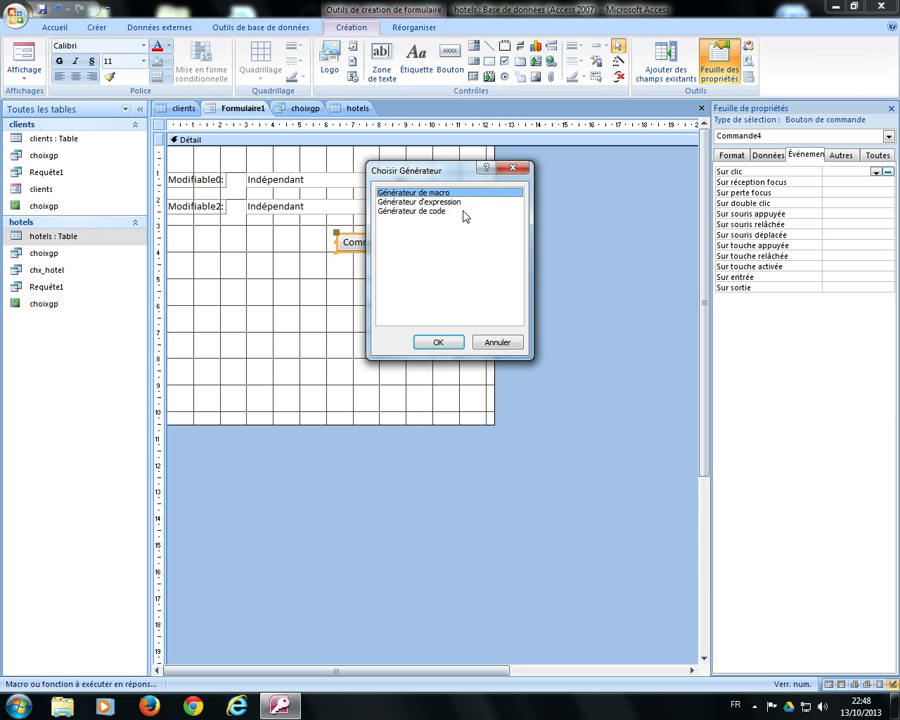
click(440, 342)
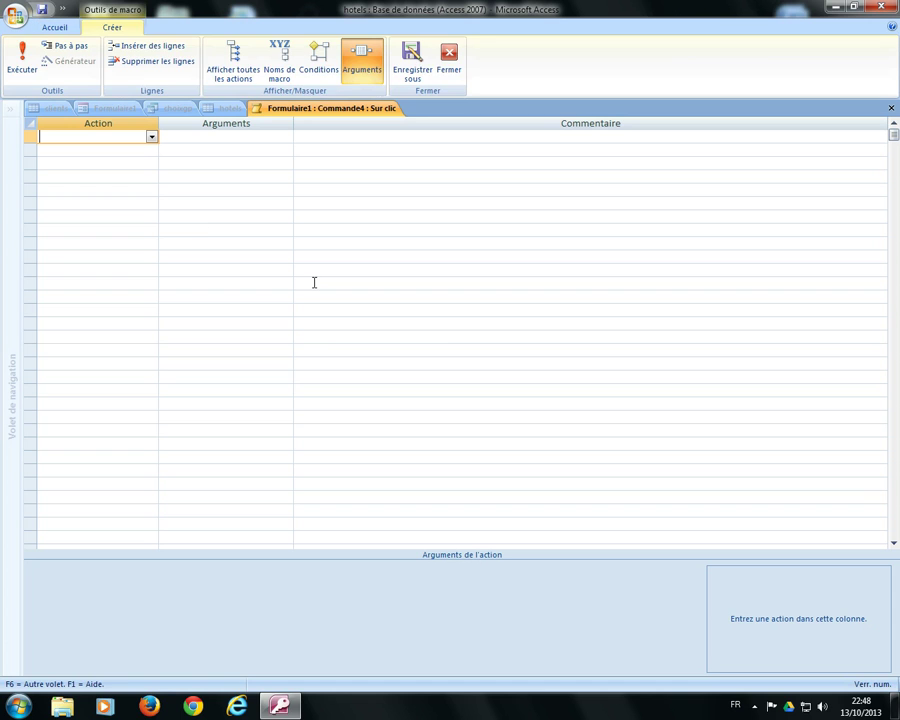
click(152, 138)
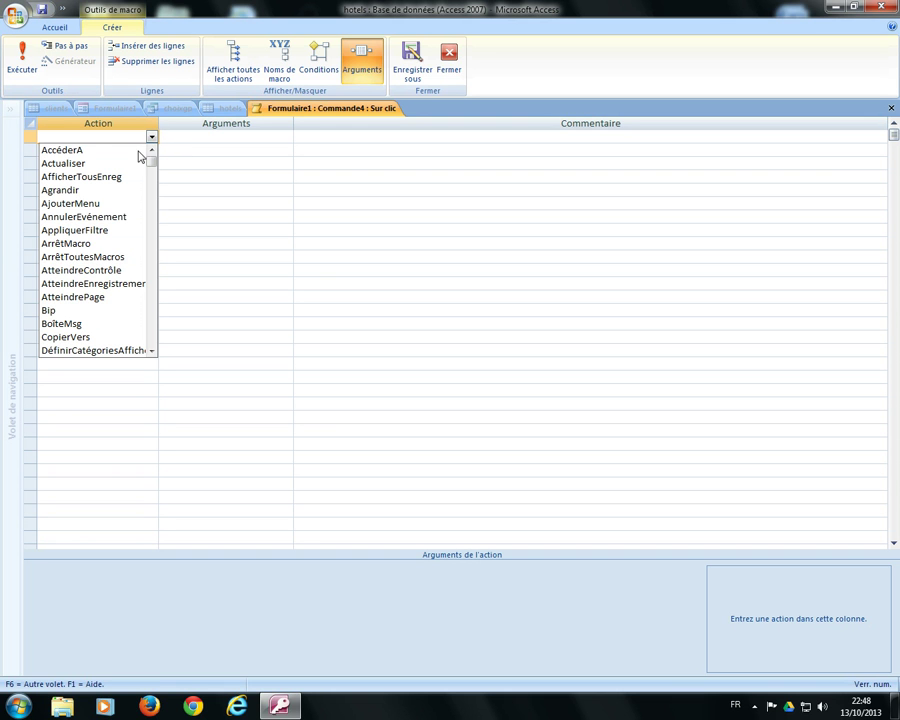
scroll(140, 314, down, 1)
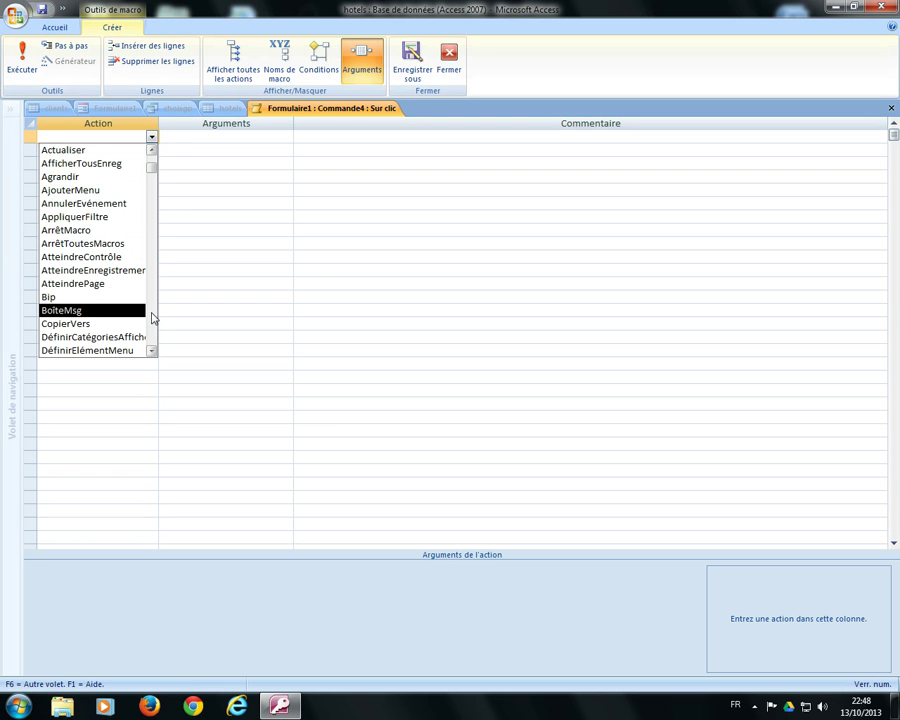
scroll(124, 324, down, 10)
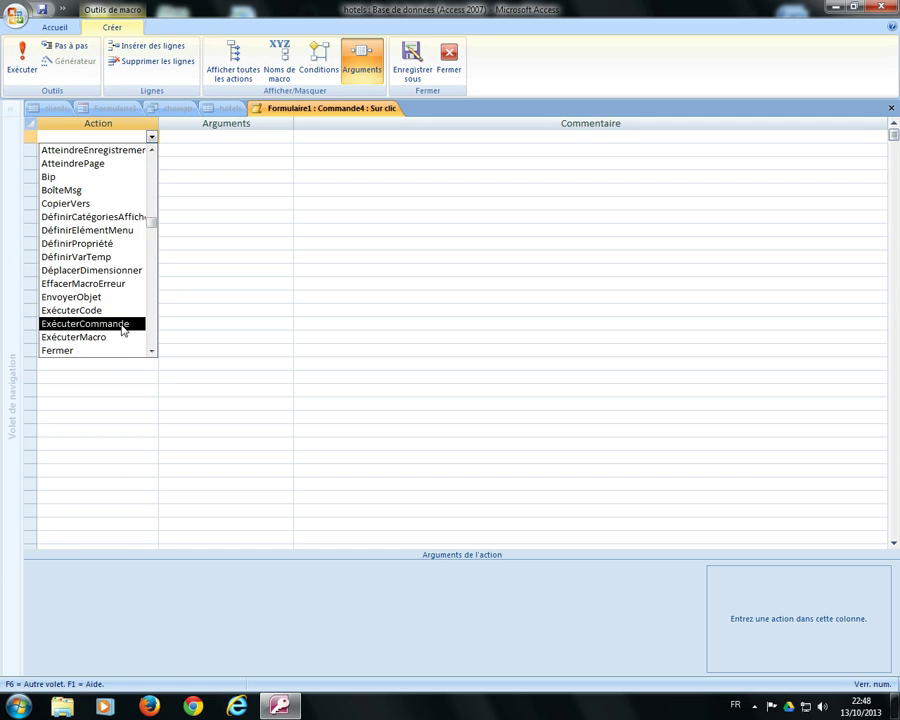
scroll(124, 324, down, 3)
click(124, 322)
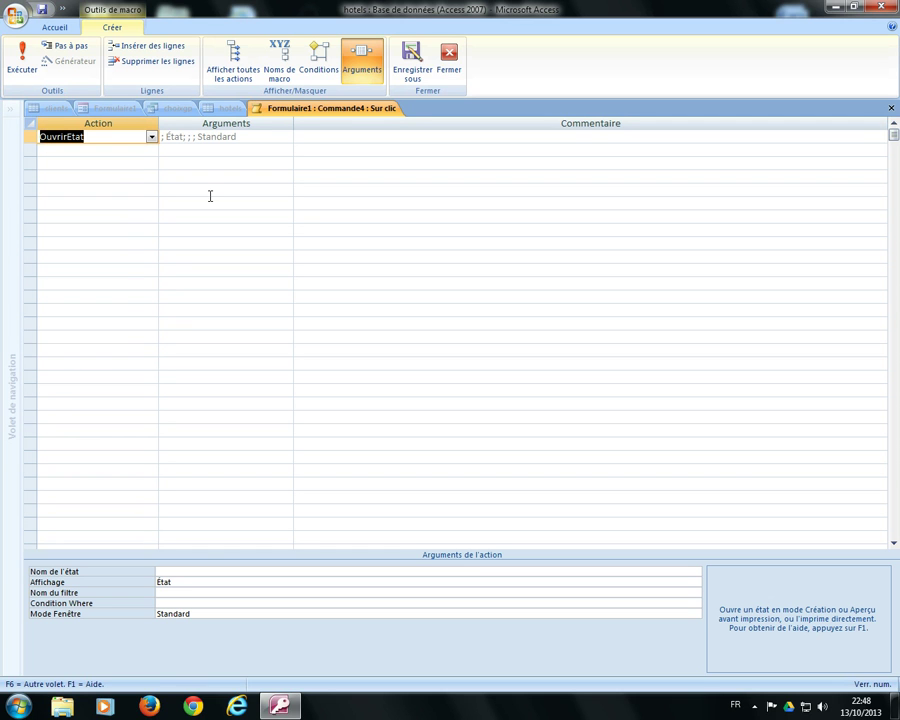
Set the OuvrirEtat action's report name to choixgp and close the macro, saving its changes
click(207, 570)
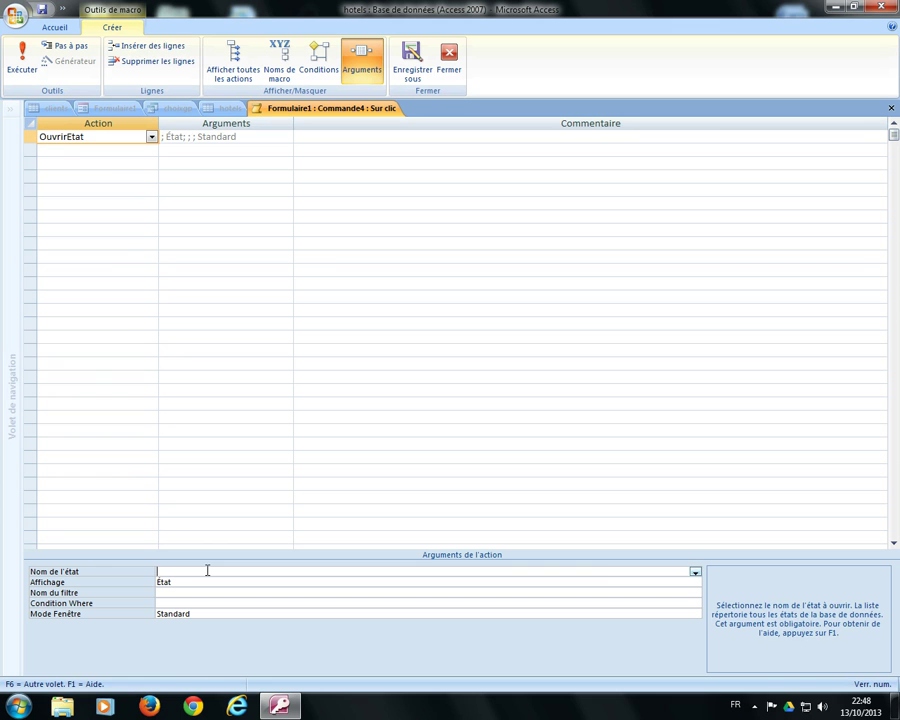
click(696, 576)
click(490, 581)
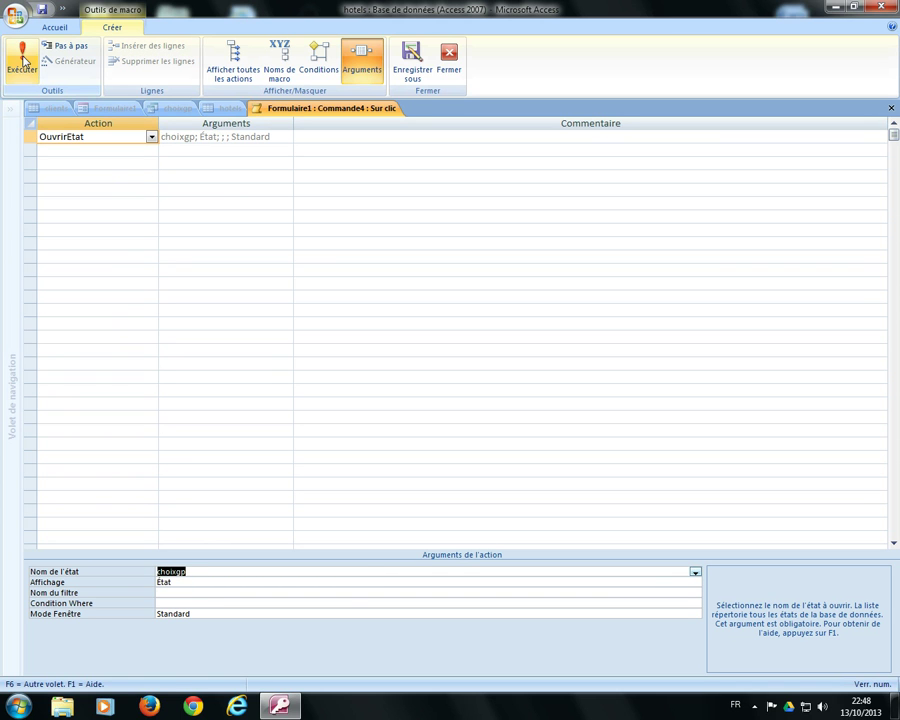
click(448, 58)
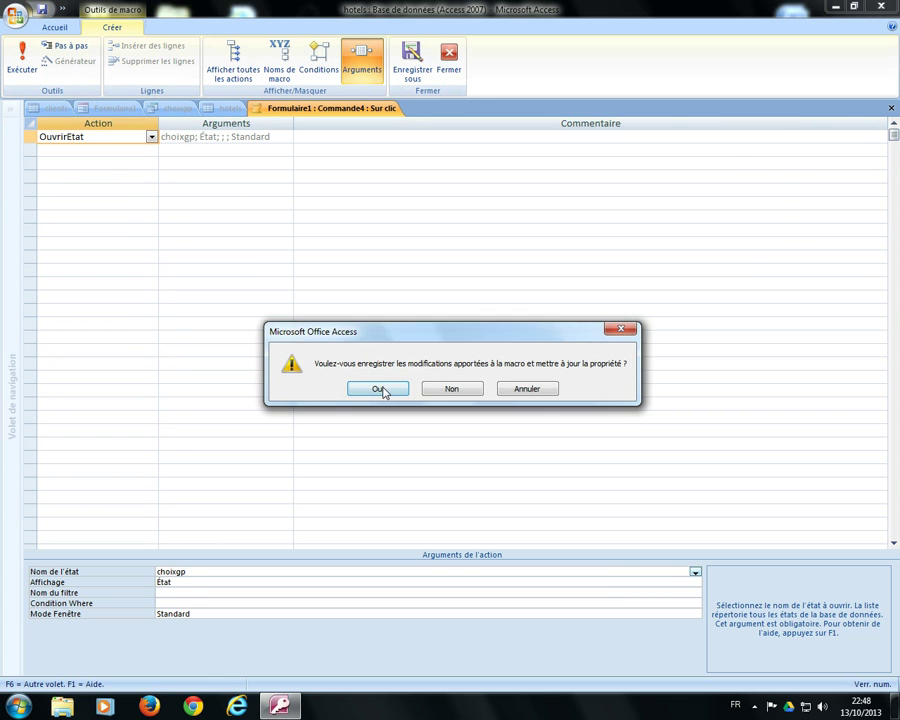
click(380, 389)
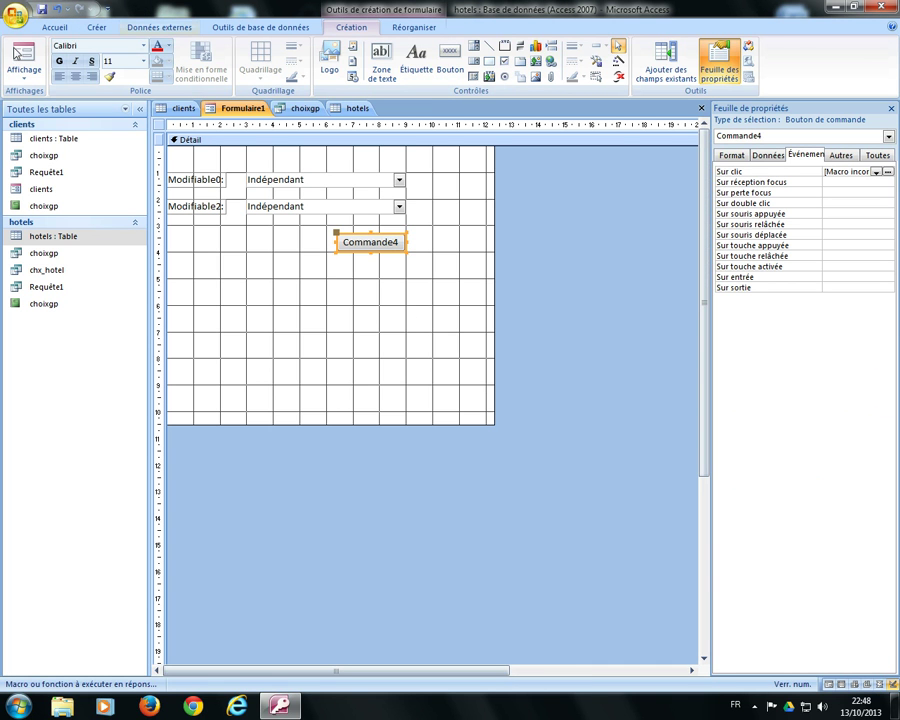
Test the command button in form view by opening the choixgp report, and return to Formulaire1
click(24, 55)
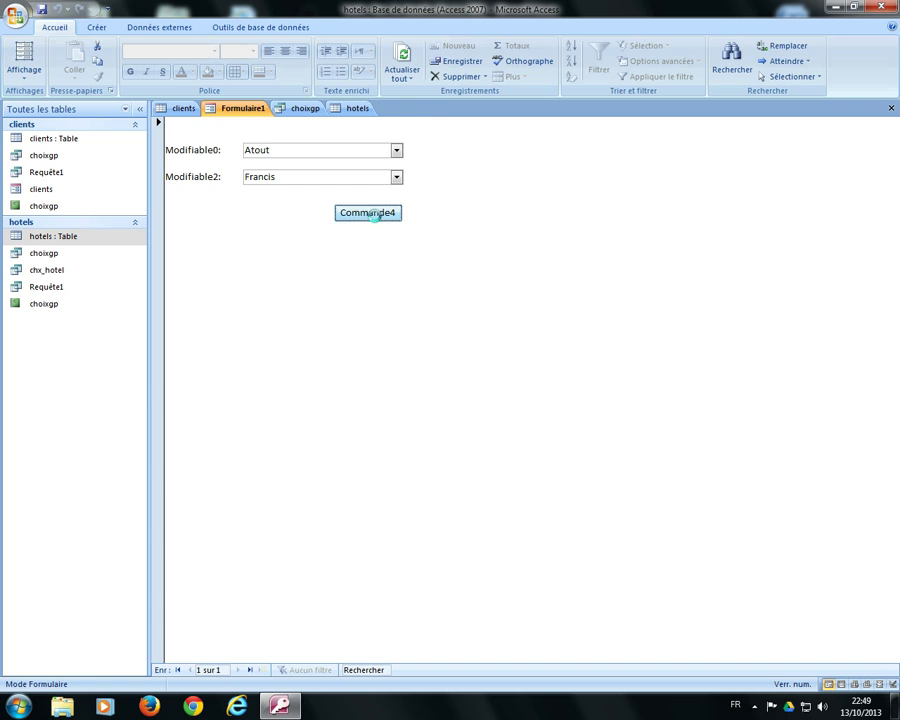
click(375, 214)
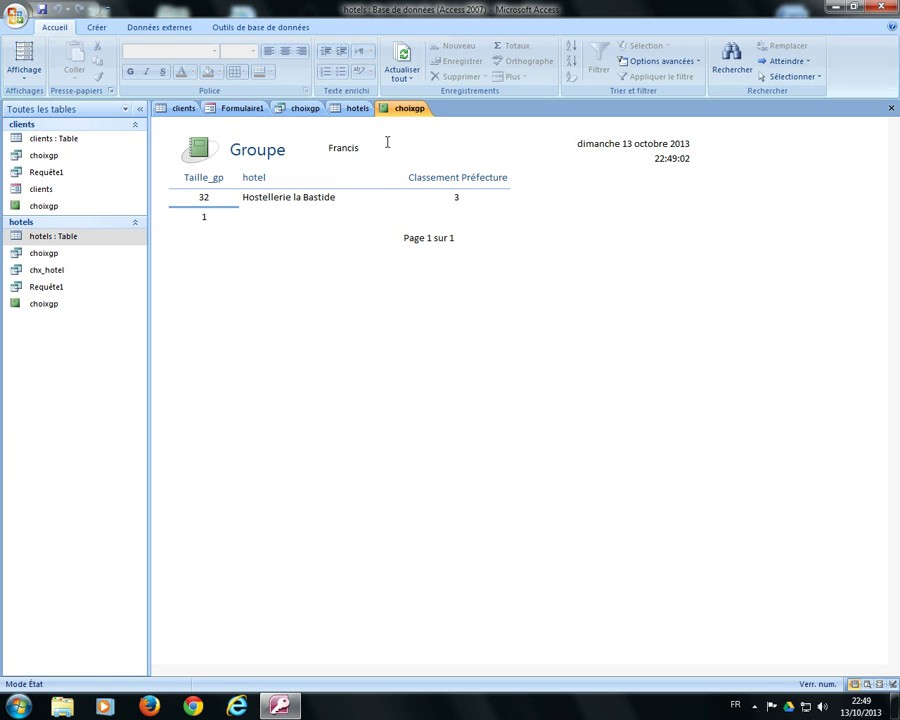
click(255, 109)
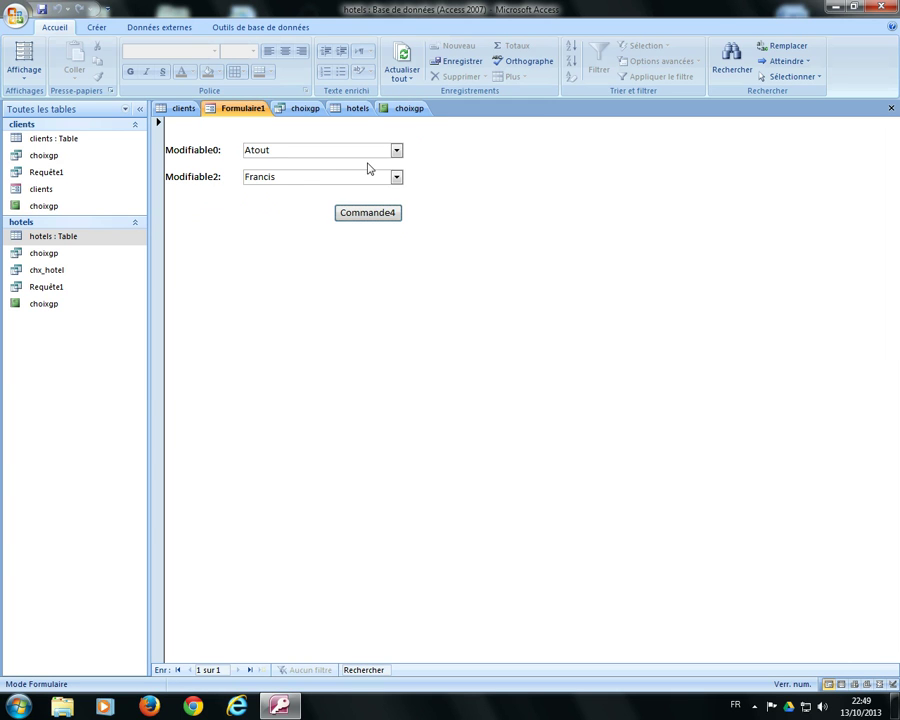
Choose Geotour and one of its group leaders in the form's combo boxes and run the command button
click(396, 150)
click(380, 177)
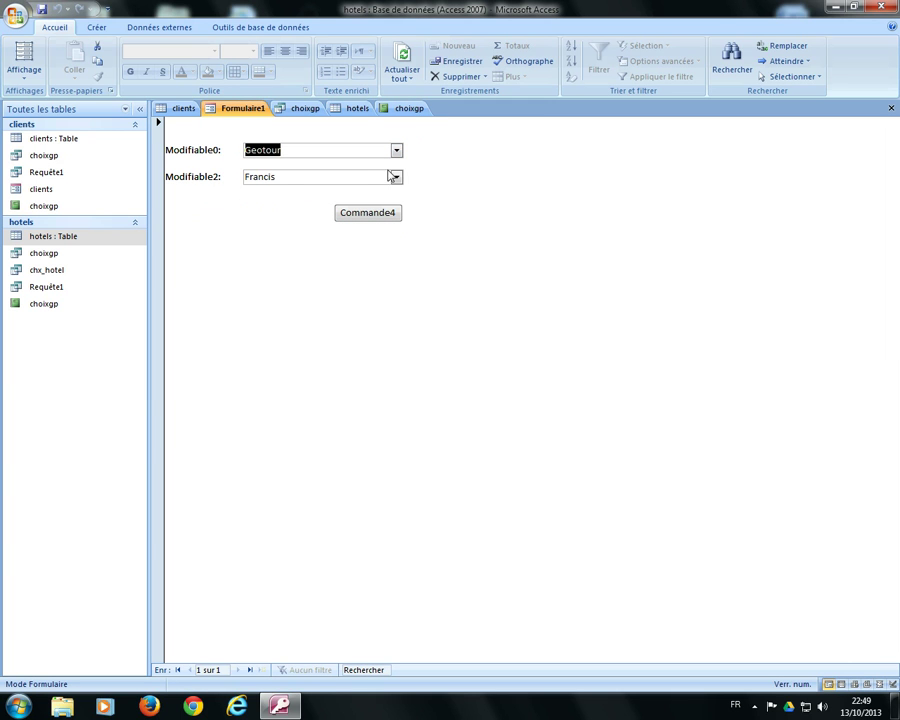
click(397, 178)
click(300, 191)
click(374, 215)
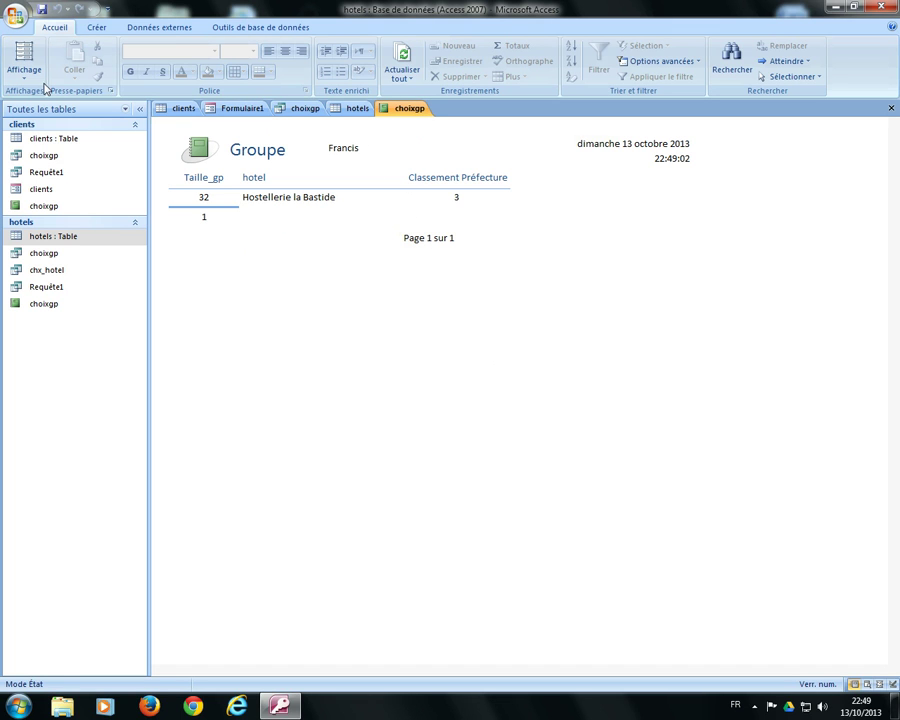
Add an Actualiser action after OuvrirEtat in the button's Sur clic macro in Formulaire1 and save the macro
click(250, 109)
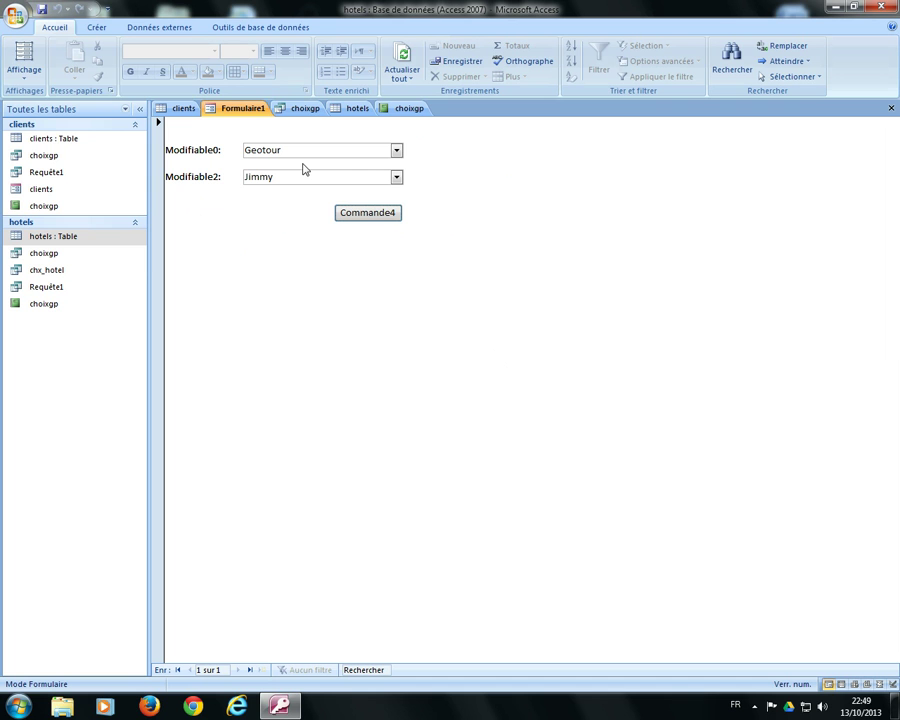
click(25, 78)
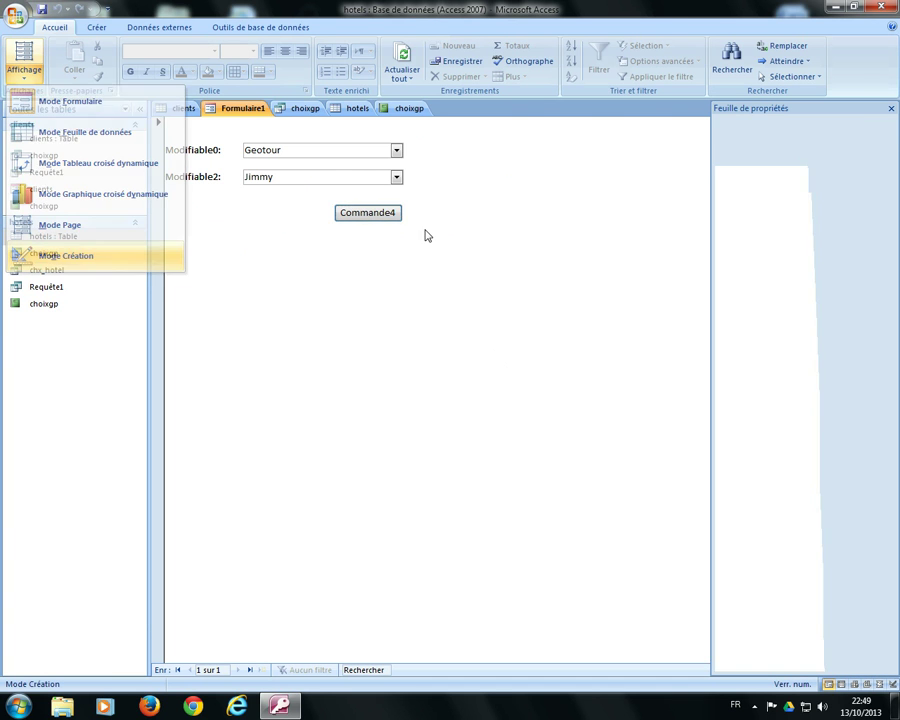
click(66, 256)
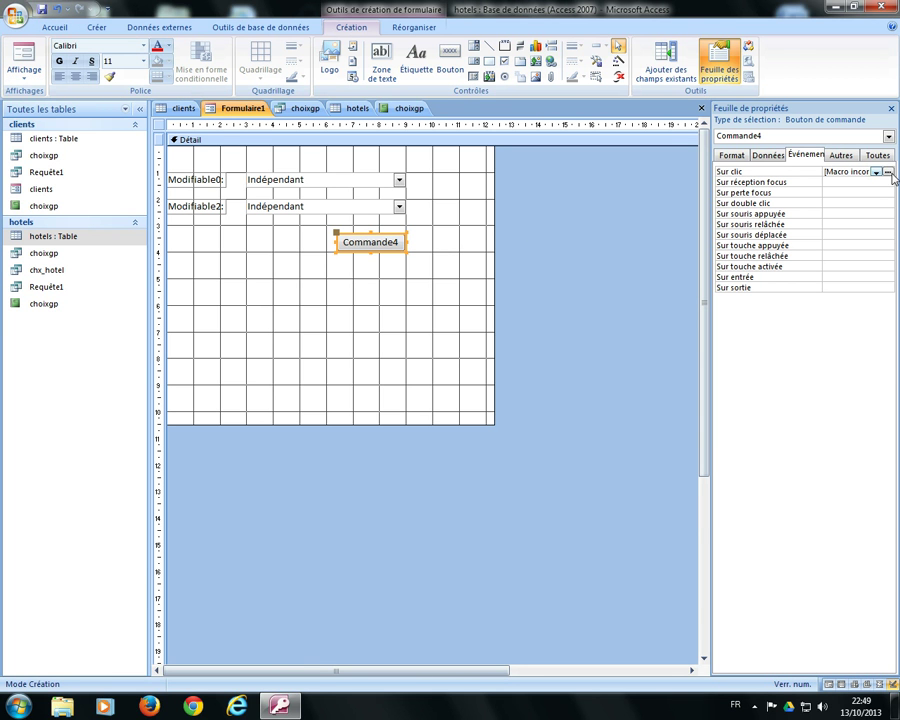
click(887, 172)
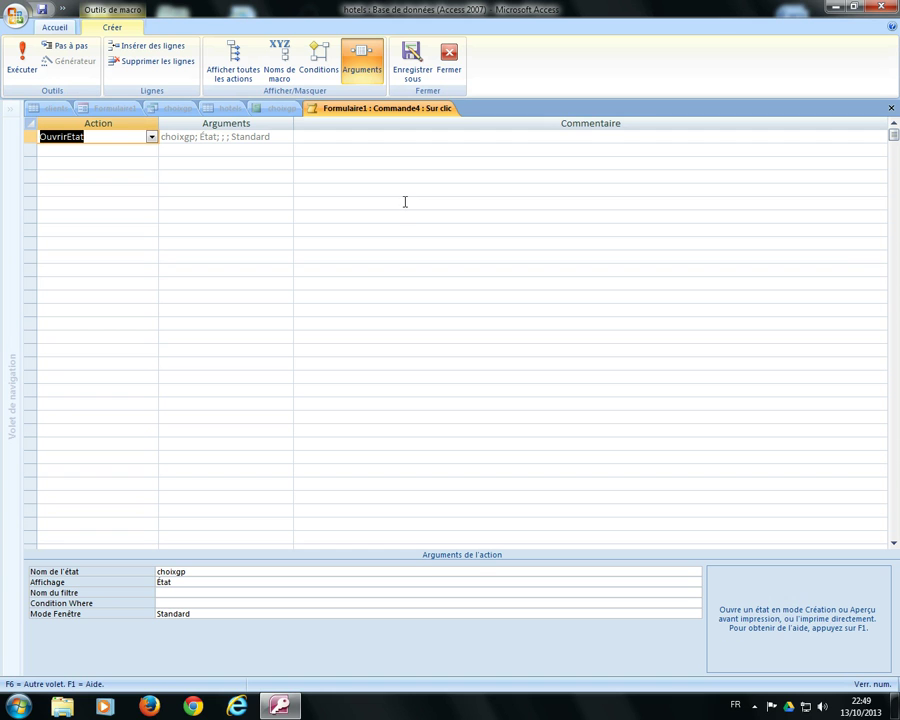
click(118, 148)
click(152, 151)
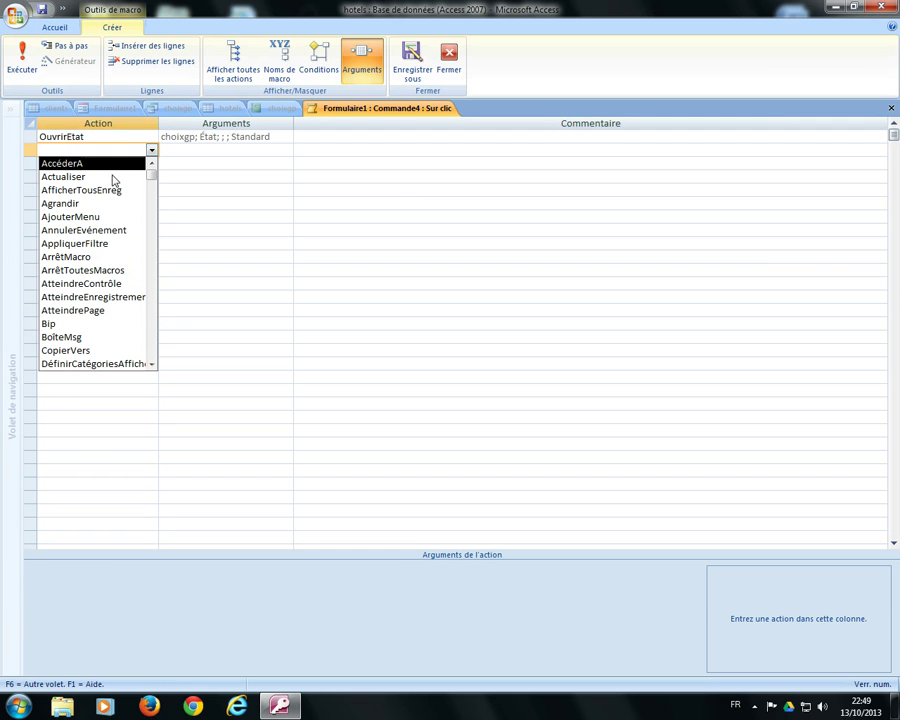
click(112, 176)
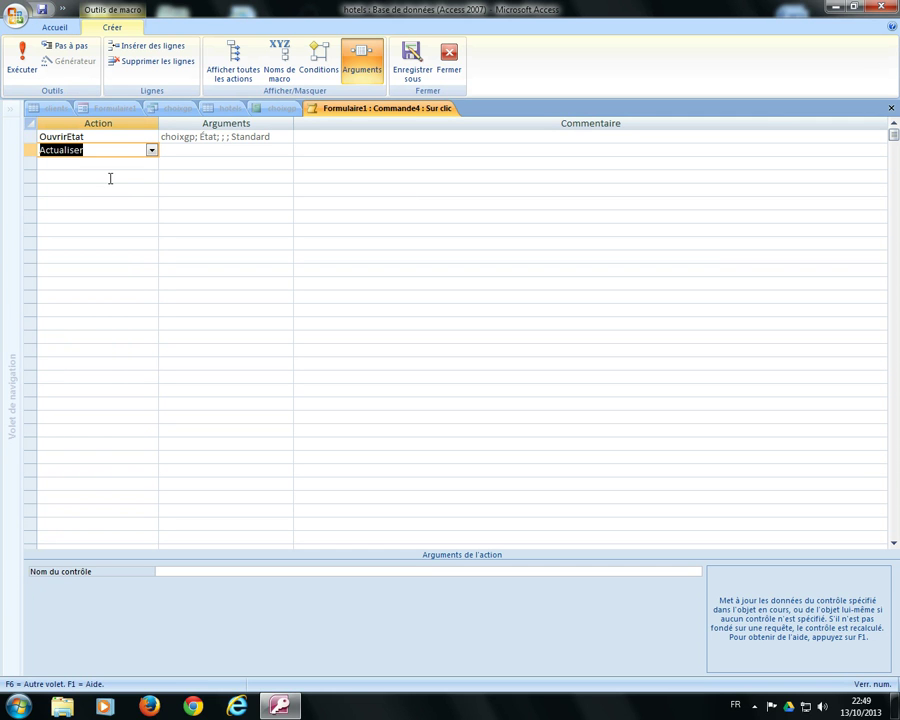
click(448, 58)
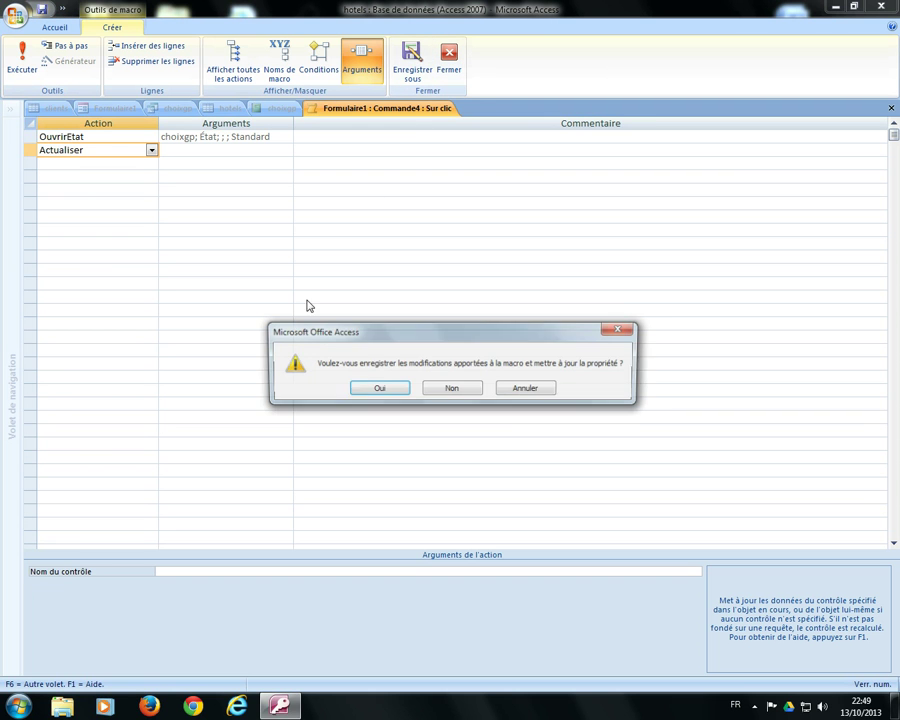
click(374, 388)
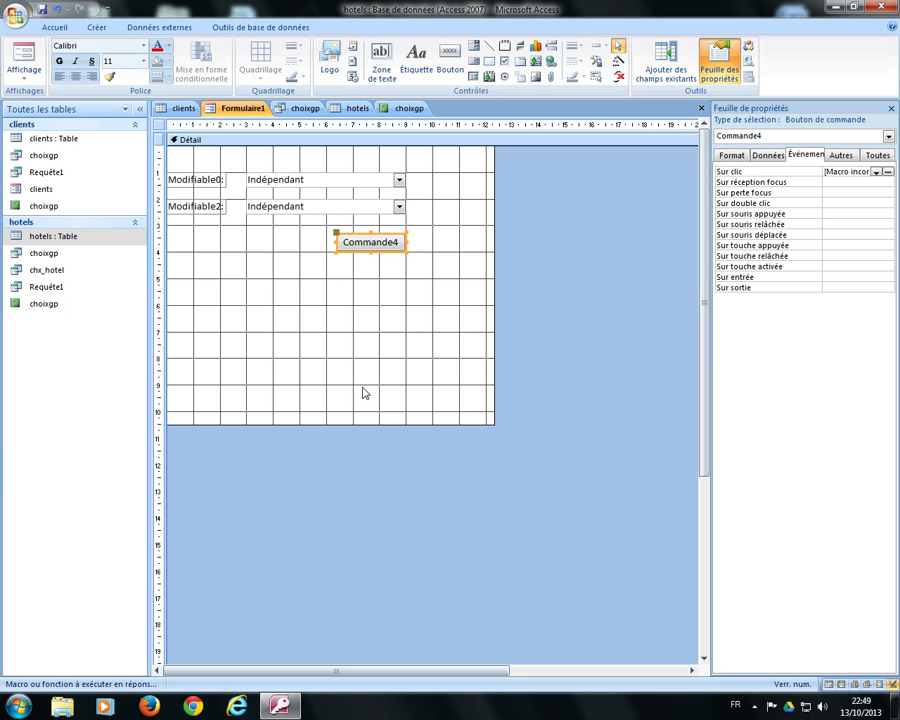
Run the button in form view with the Geotour selection to check the refreshed choixgp report, and return to the form
click(24, 58)
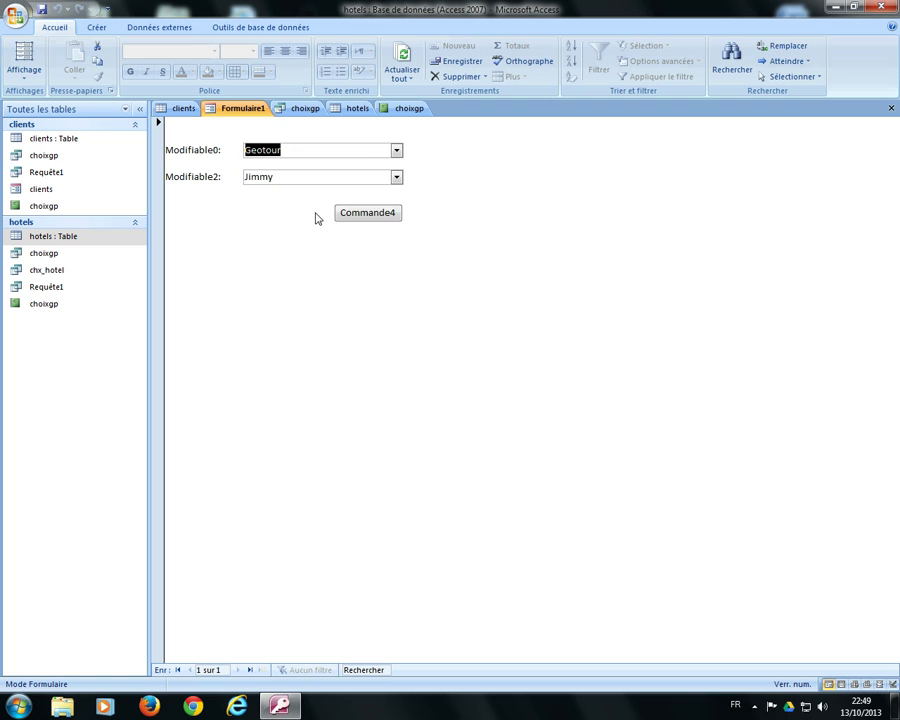
click(379, 212)
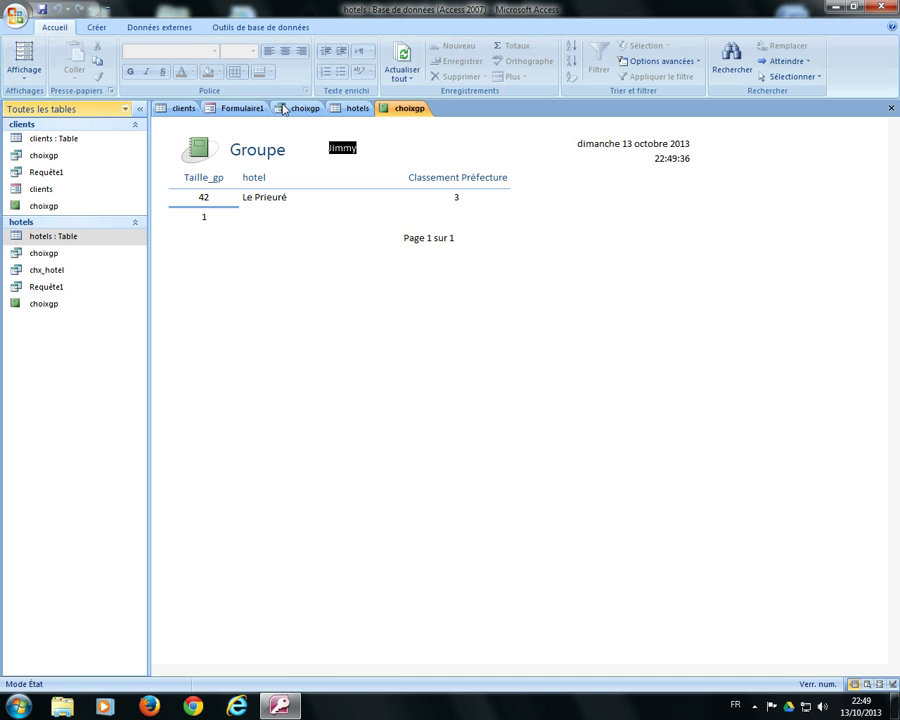
click(245, 110)
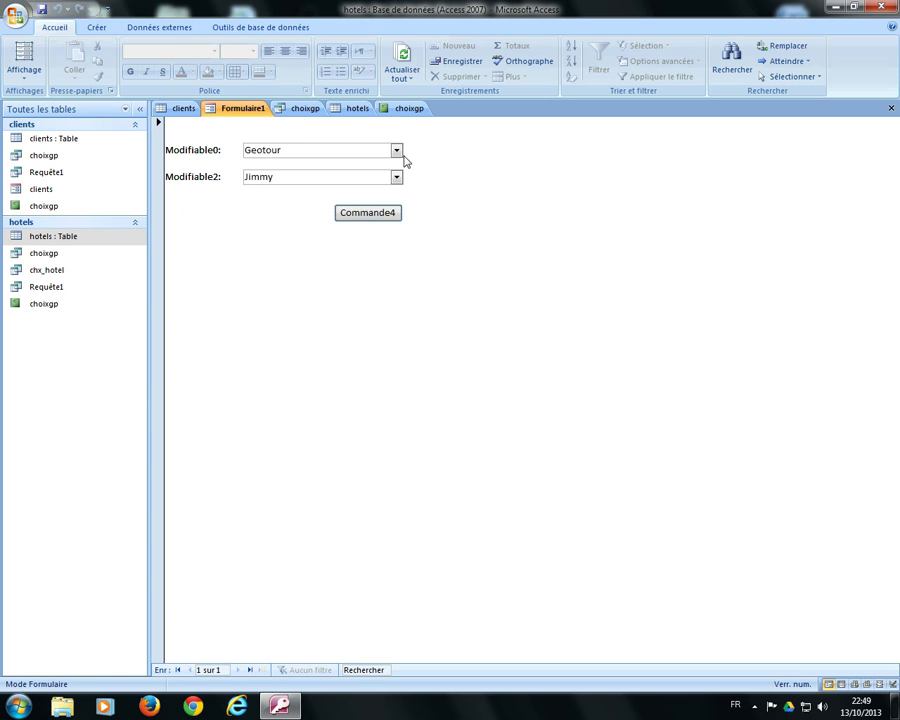
Choose IDNomade and one of its group leaders in the form and open the report with the command button
click(397, 151)
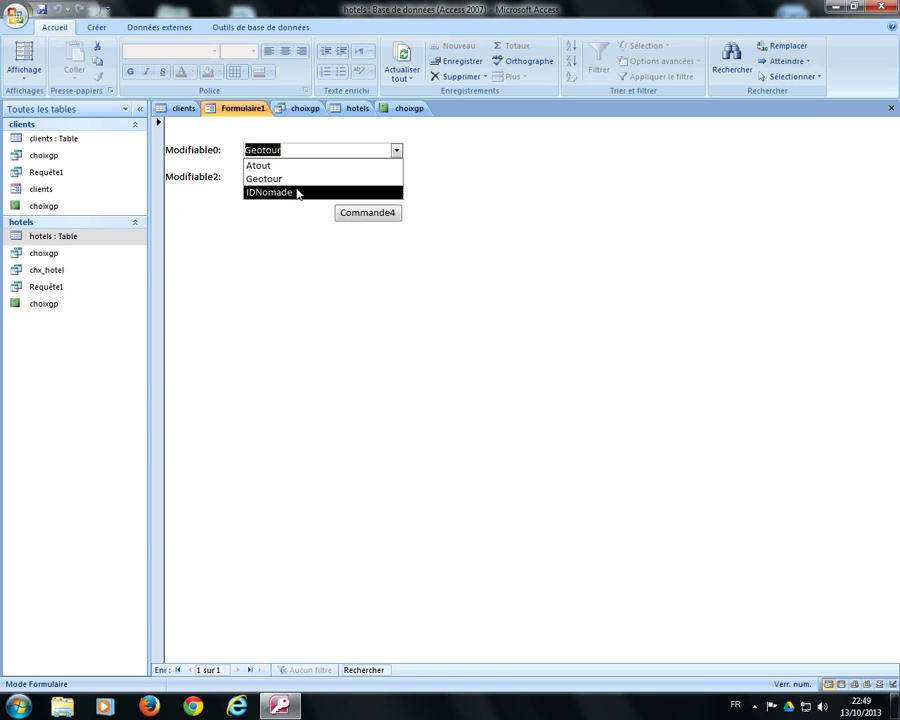
click(297, 193)
click(397, 177)
click(315, 192)
click(368, 213)
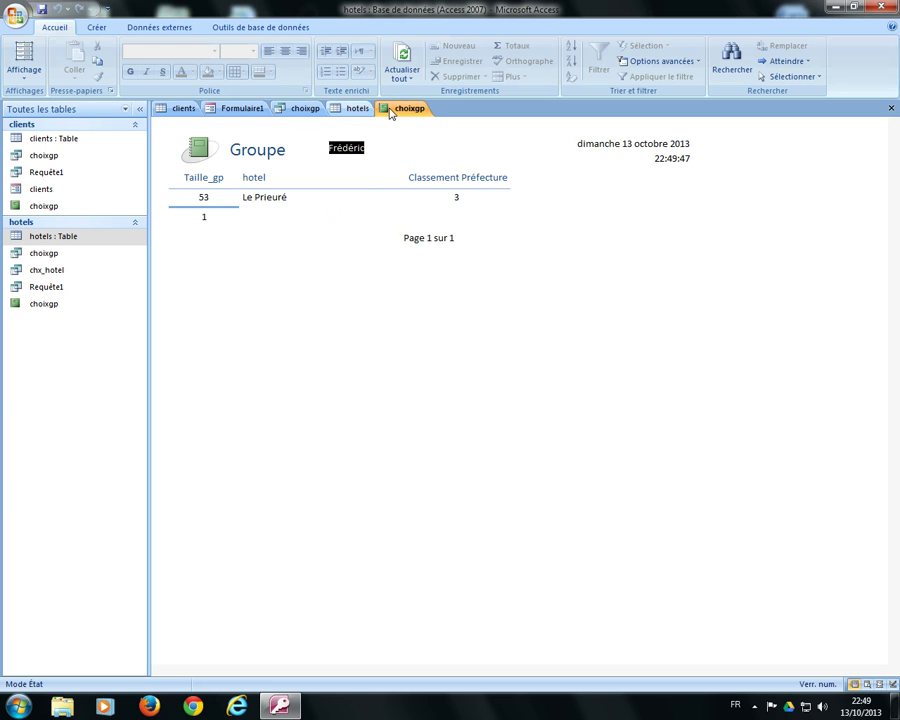
Compare the group size and hotel in the choixgp report with the selected leader's record in the clients table
click(184, 108)
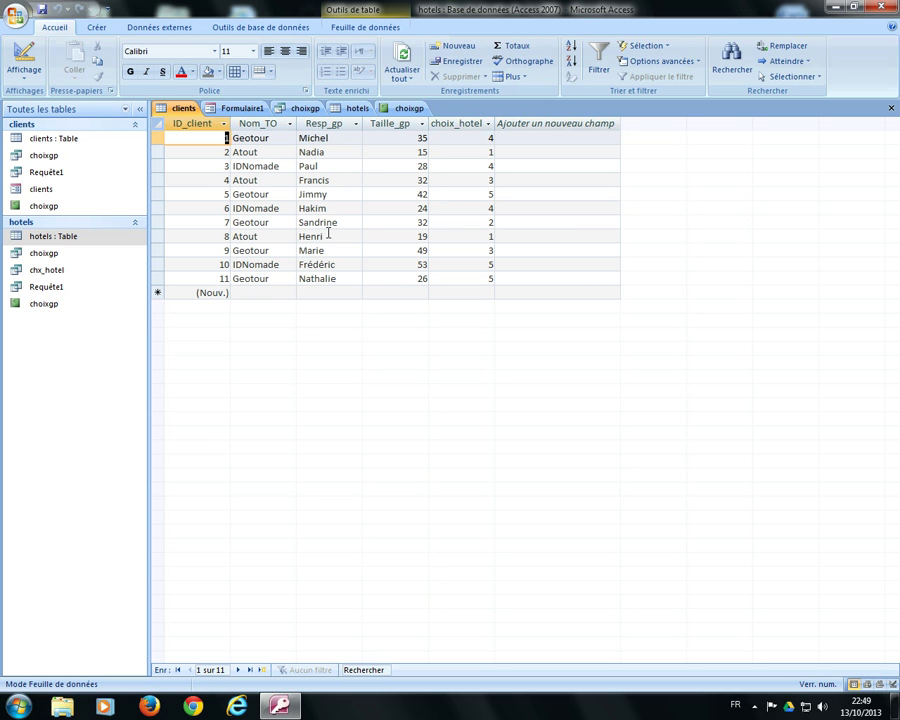
click(407, 110)
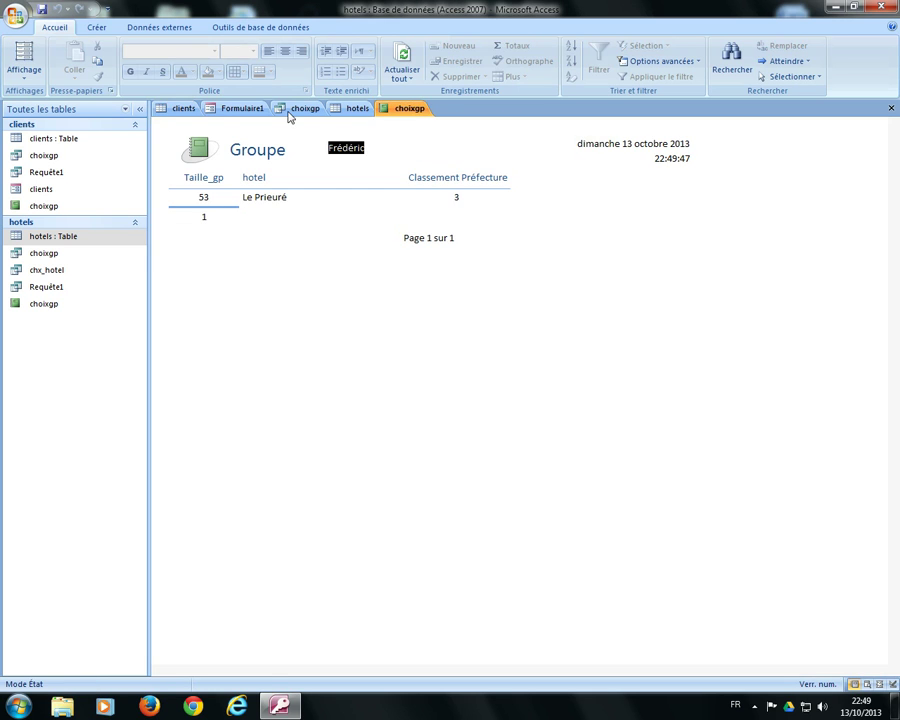
click(180, 110)
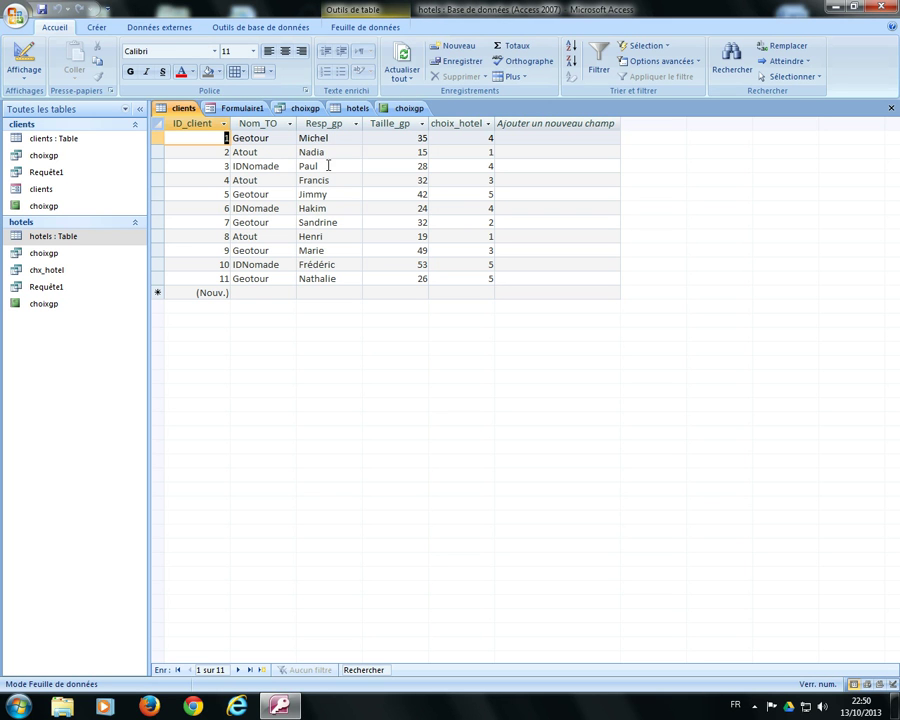